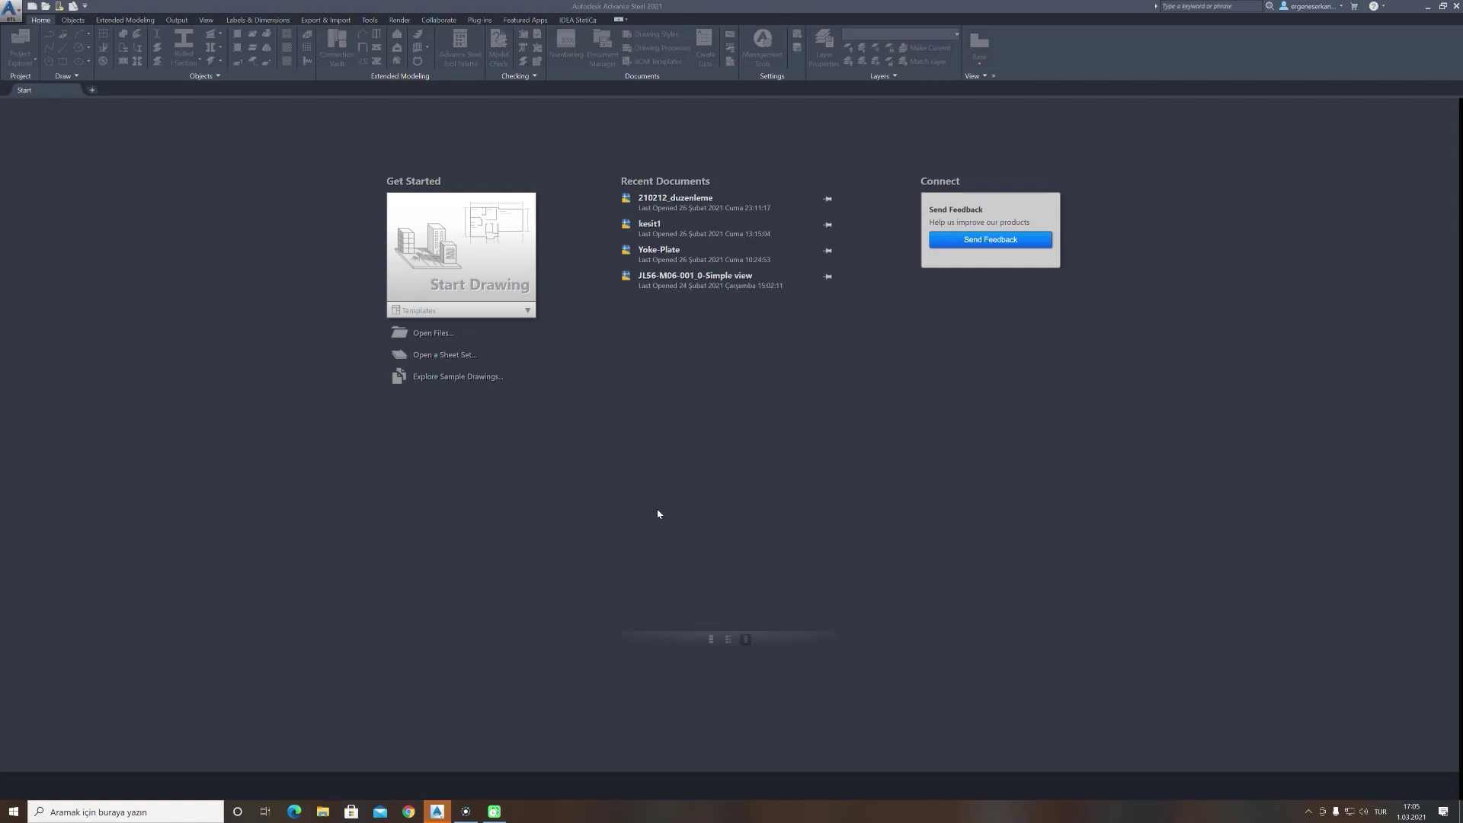
Open a new blank drawing, Drawing5, from the Start Drawing tile
left_click(473, 252)
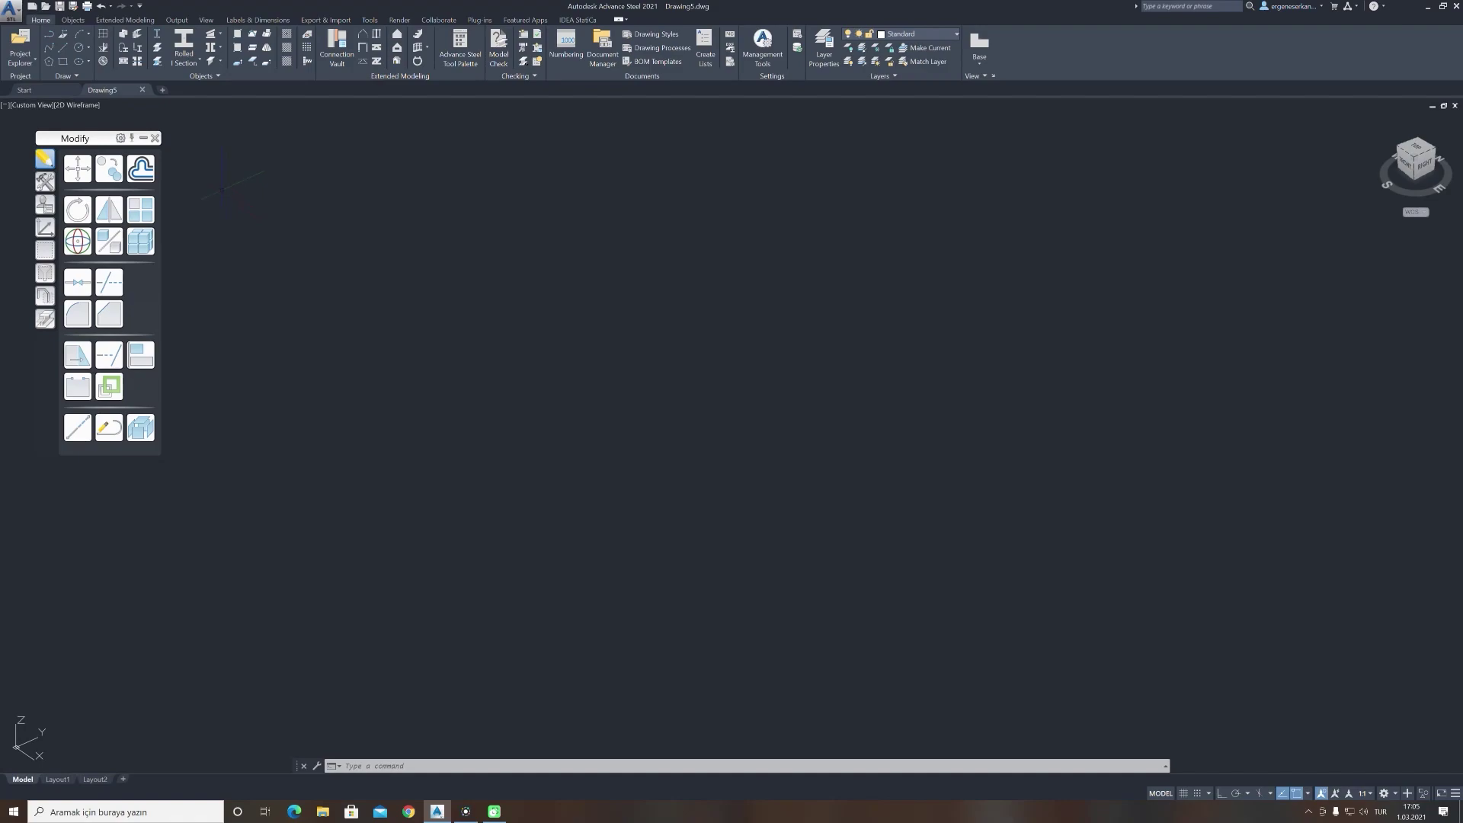
left_click(155, 138)
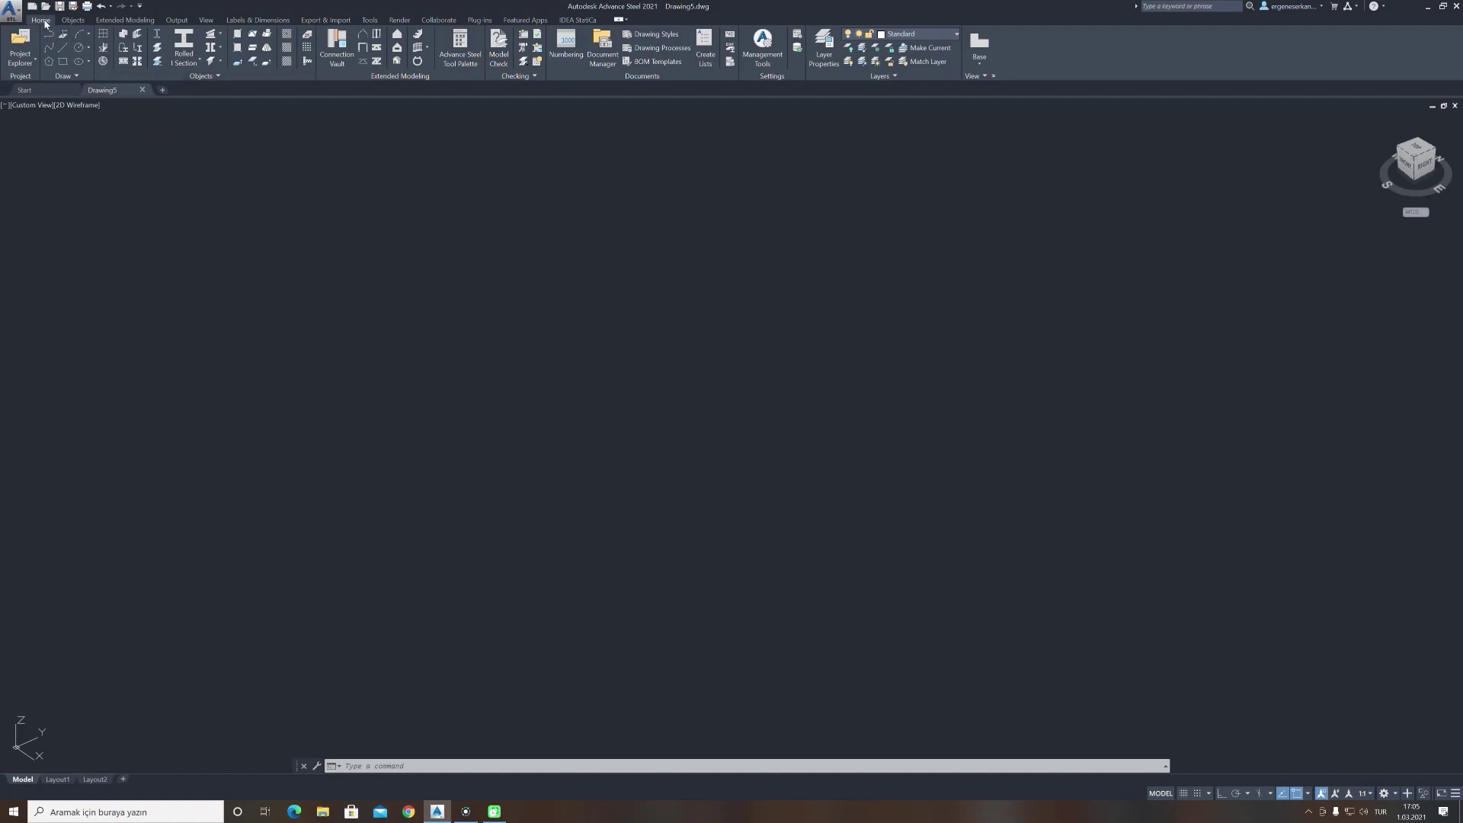
left_click(460, 57)
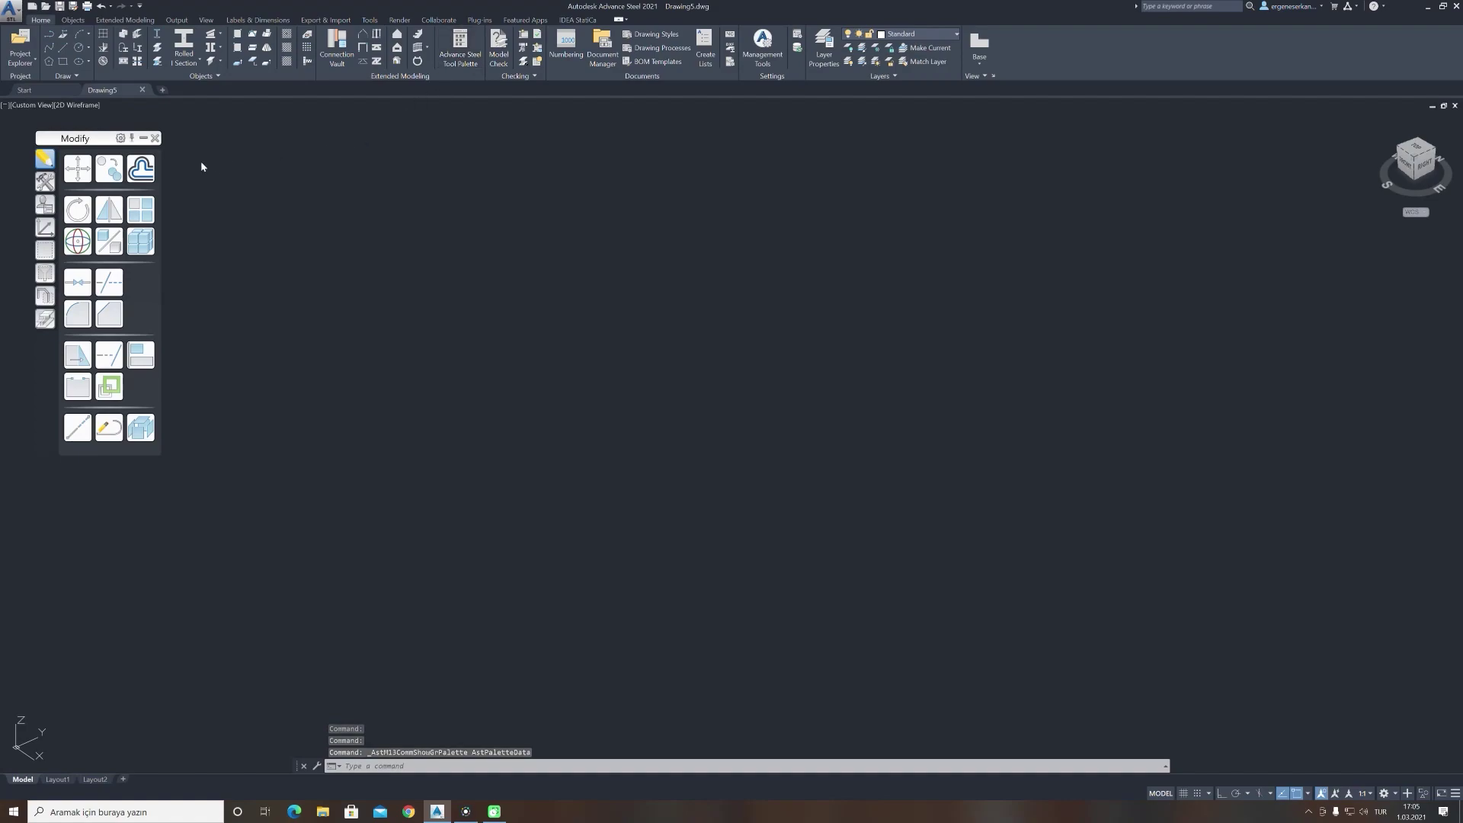
left_click(144, 139)
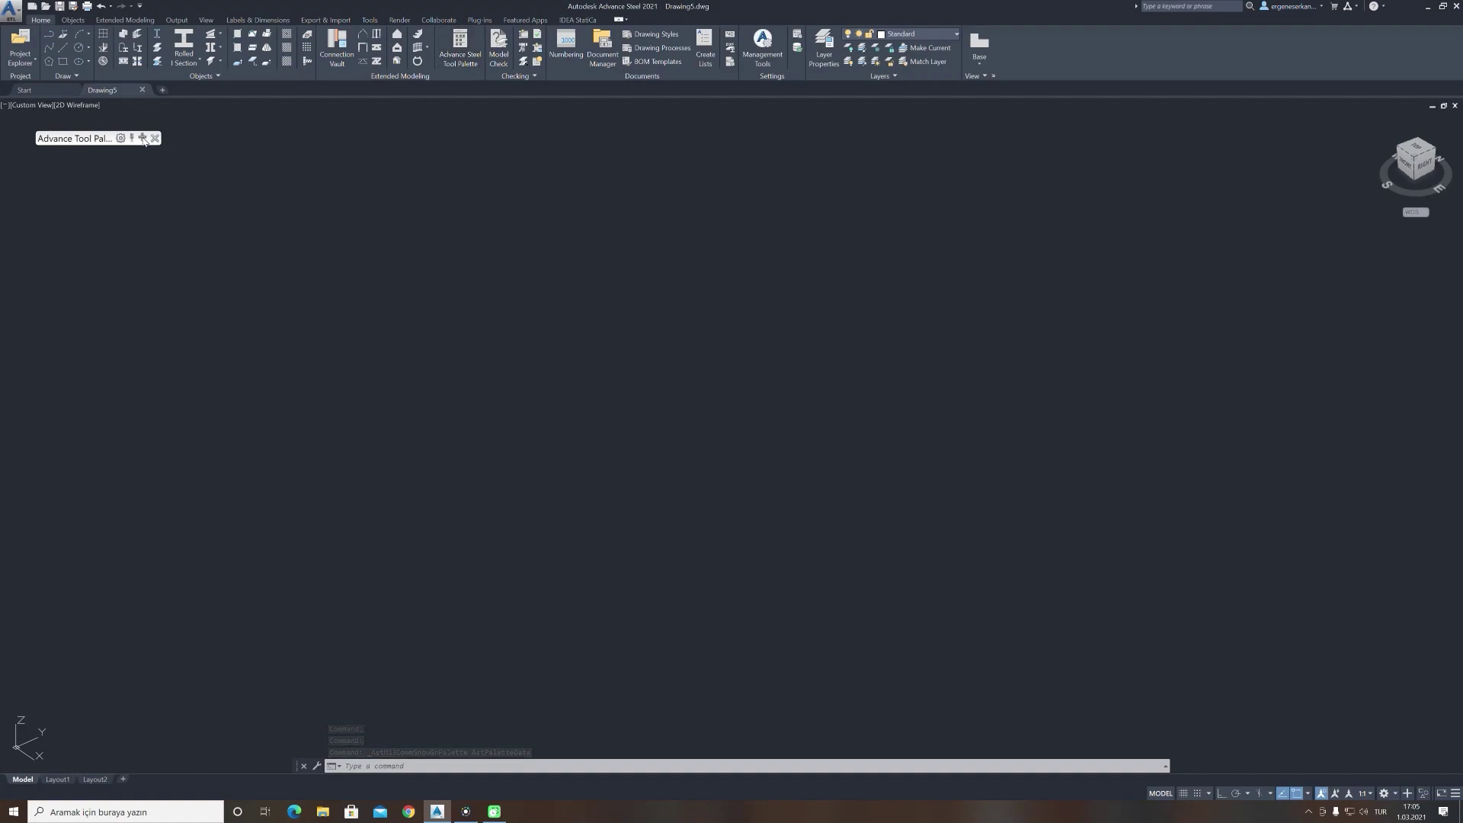
left_click(143, 139)
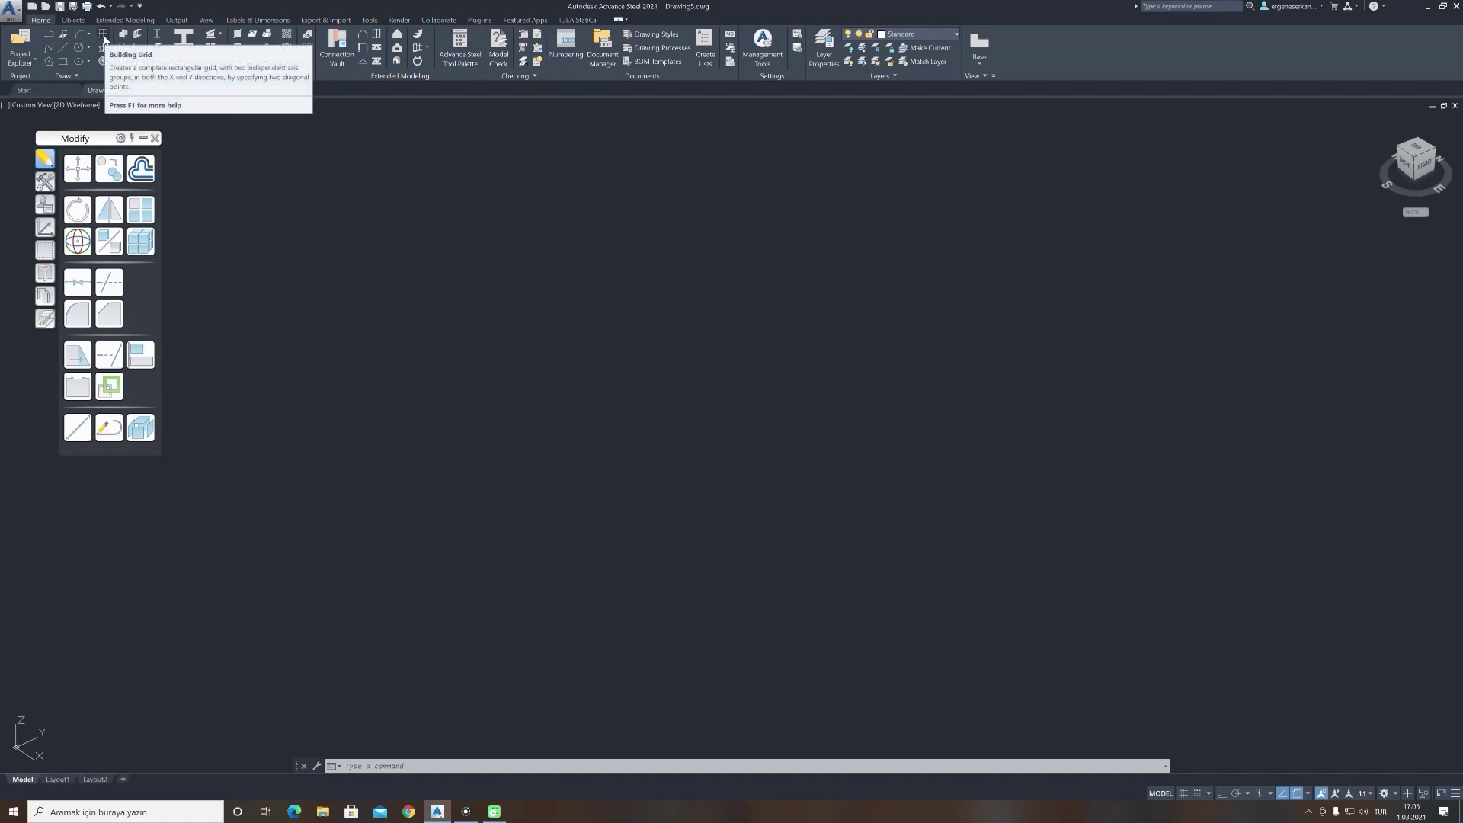
Create a building grid at origin 0,0,0 measuring 15000 by 24000, then fit it in view
left_click(104, 40)
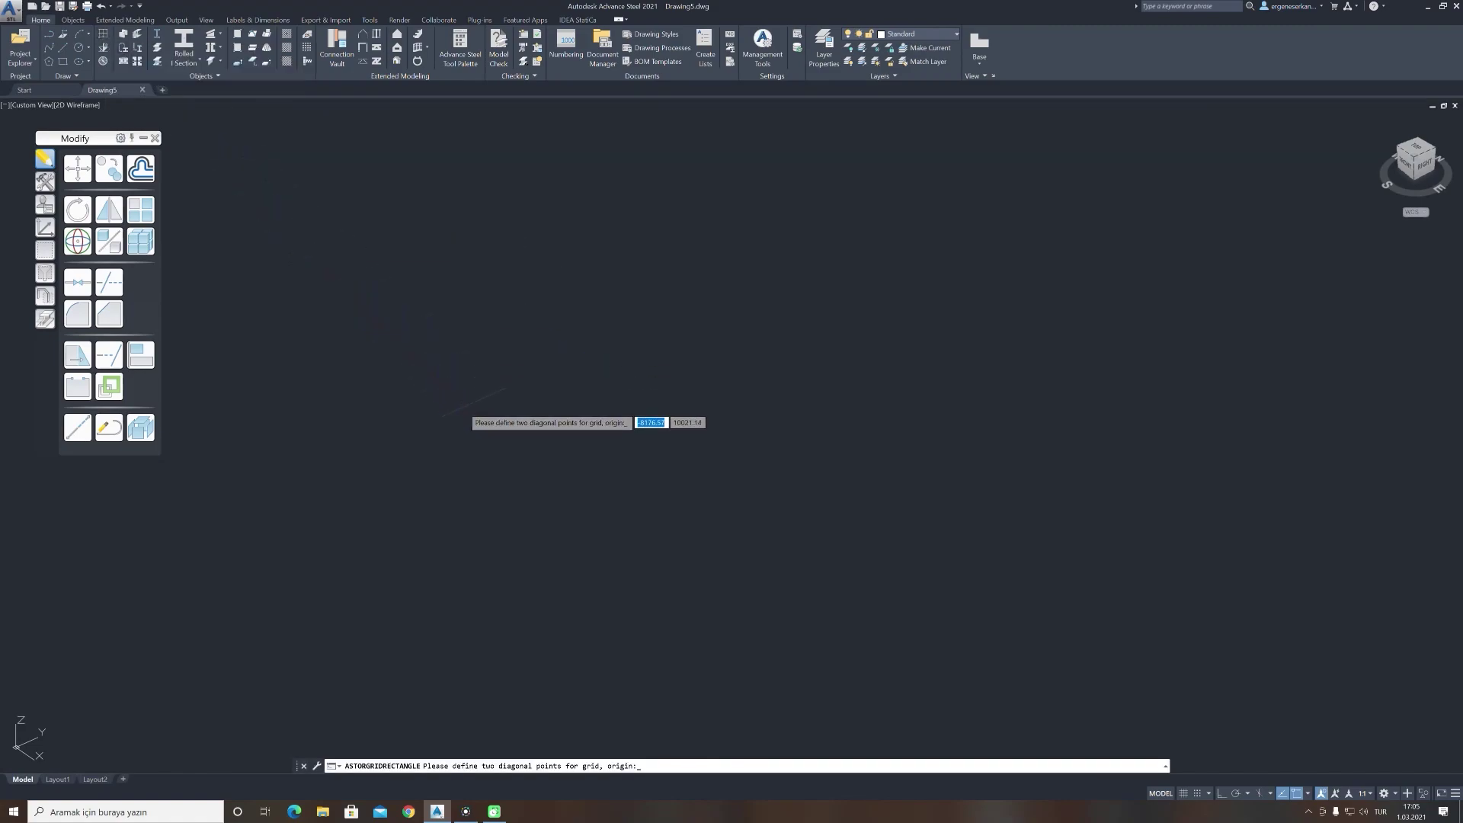
type("0")
type(",0,0")
key("Return")
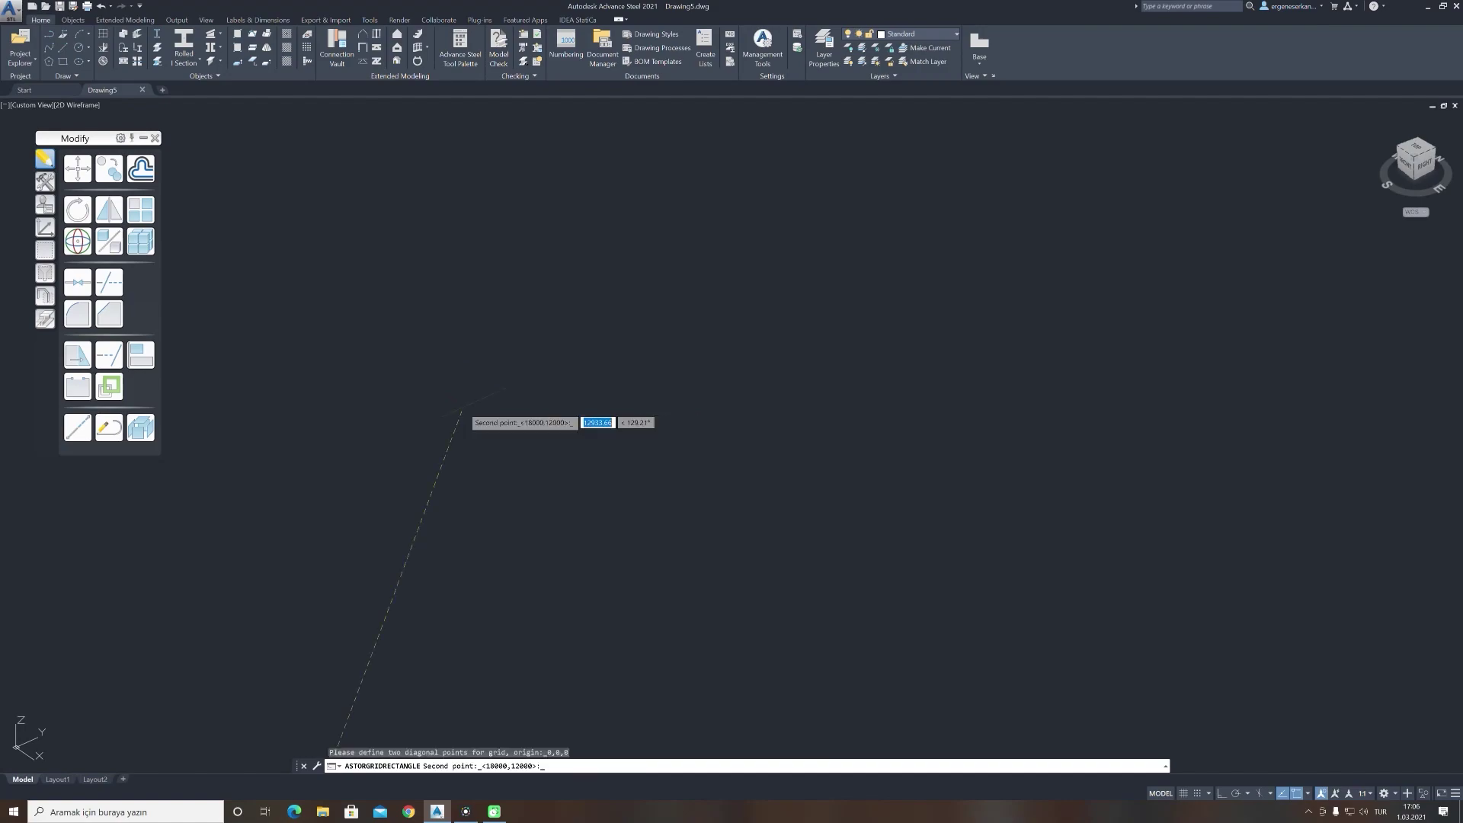
type("15000")
key("Tab")
type("24000")
key("Return")
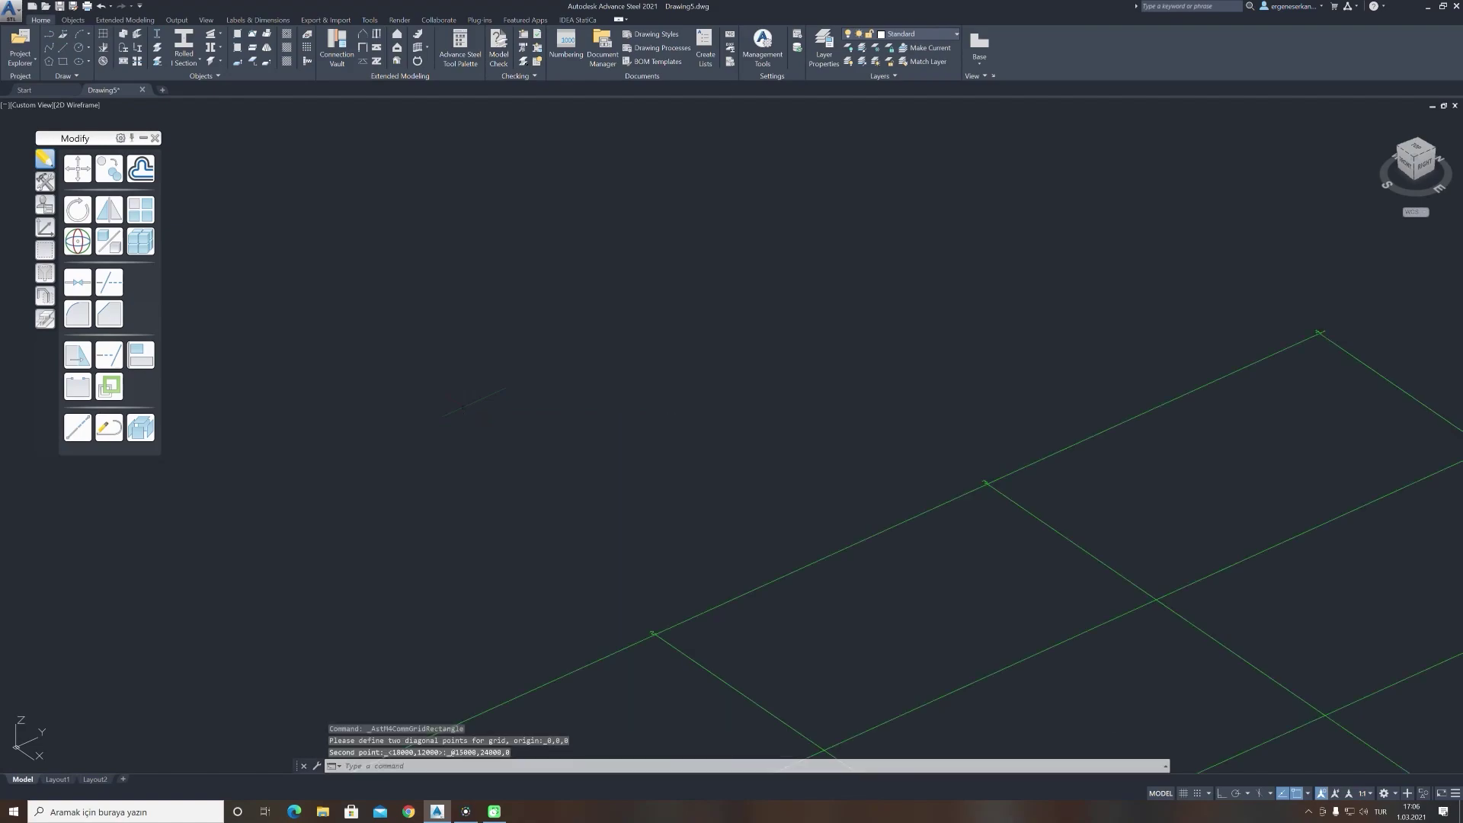
scroll(473, 389, "down", 3)
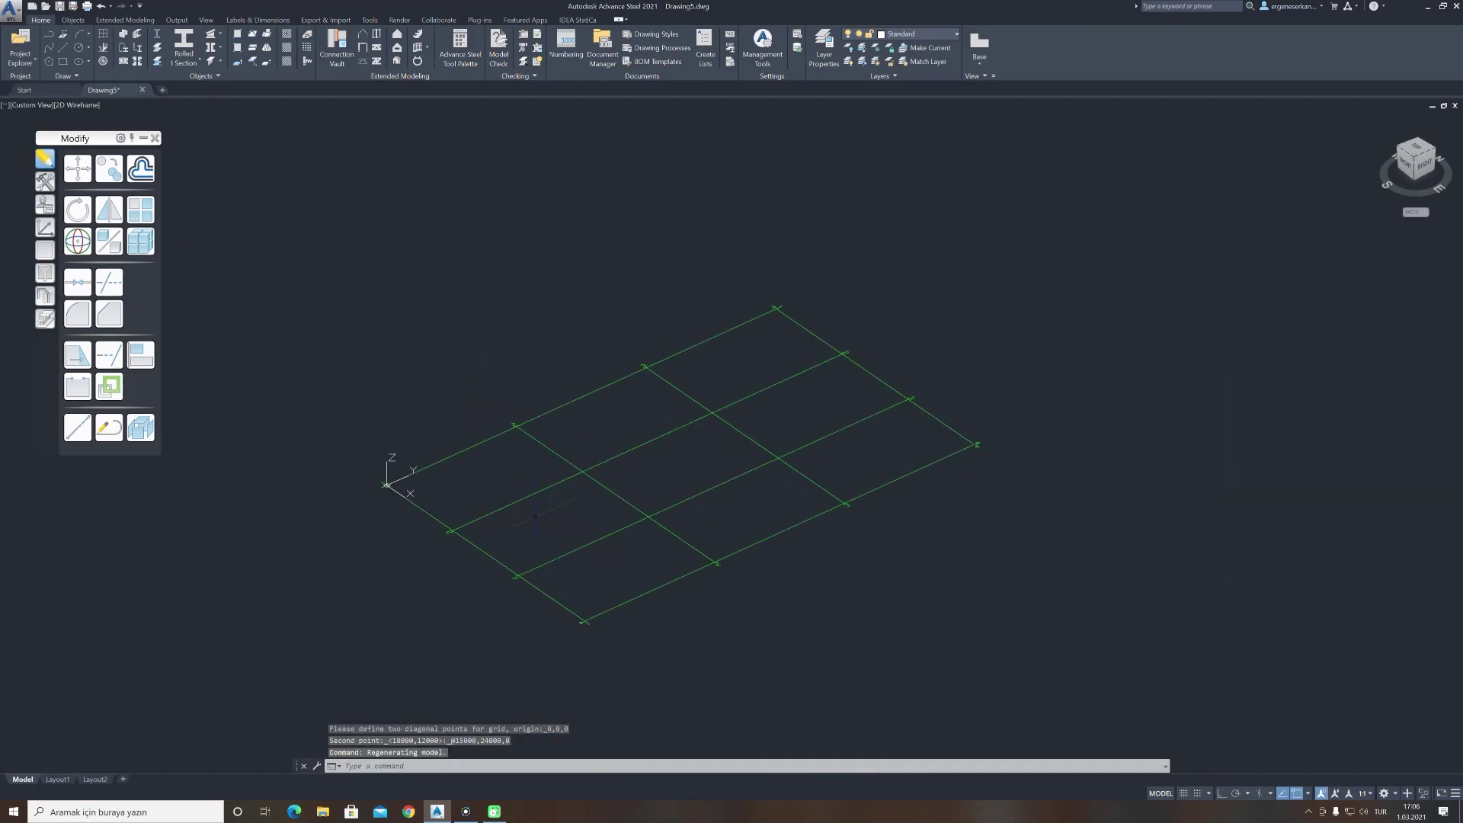
scroll(565, 527, "up", 2)
middle_click_drag(554, 510, 555, 489)
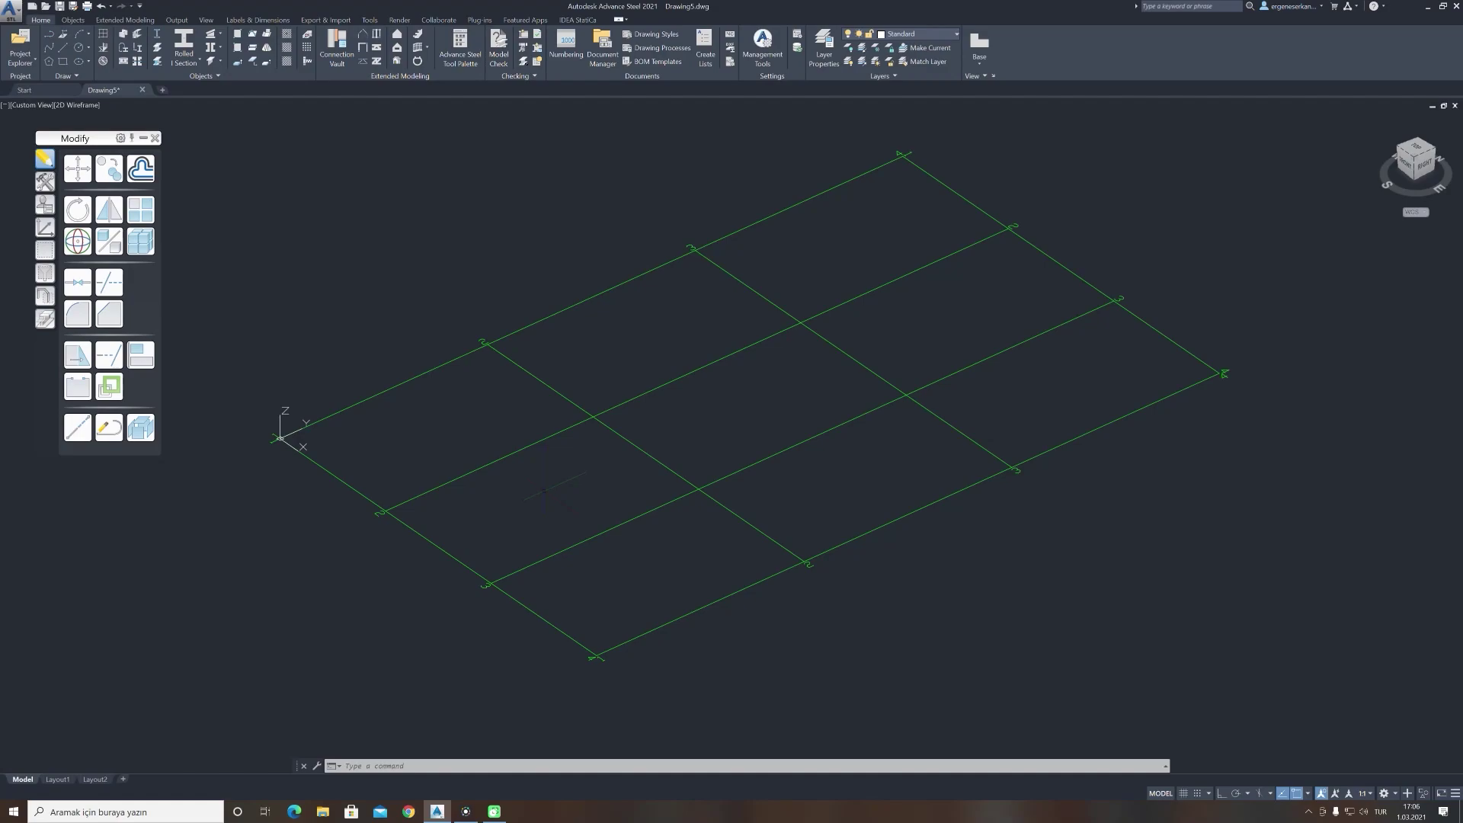
Set the grid axes' Balloon(Frame) to Edging so their labels are circled
double_click(343, 483)
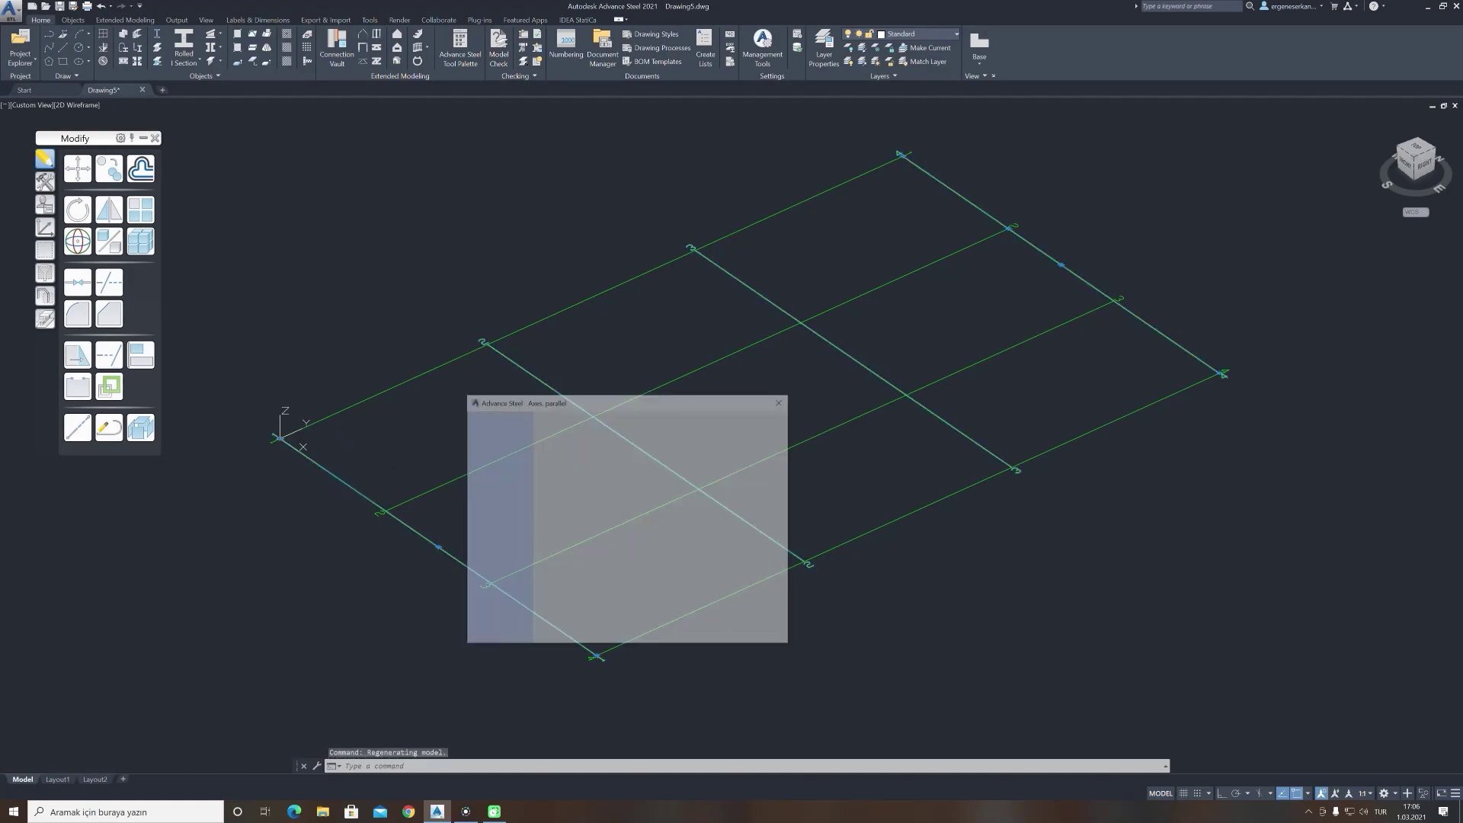
left_click_drag(593, 407, 691, 346)
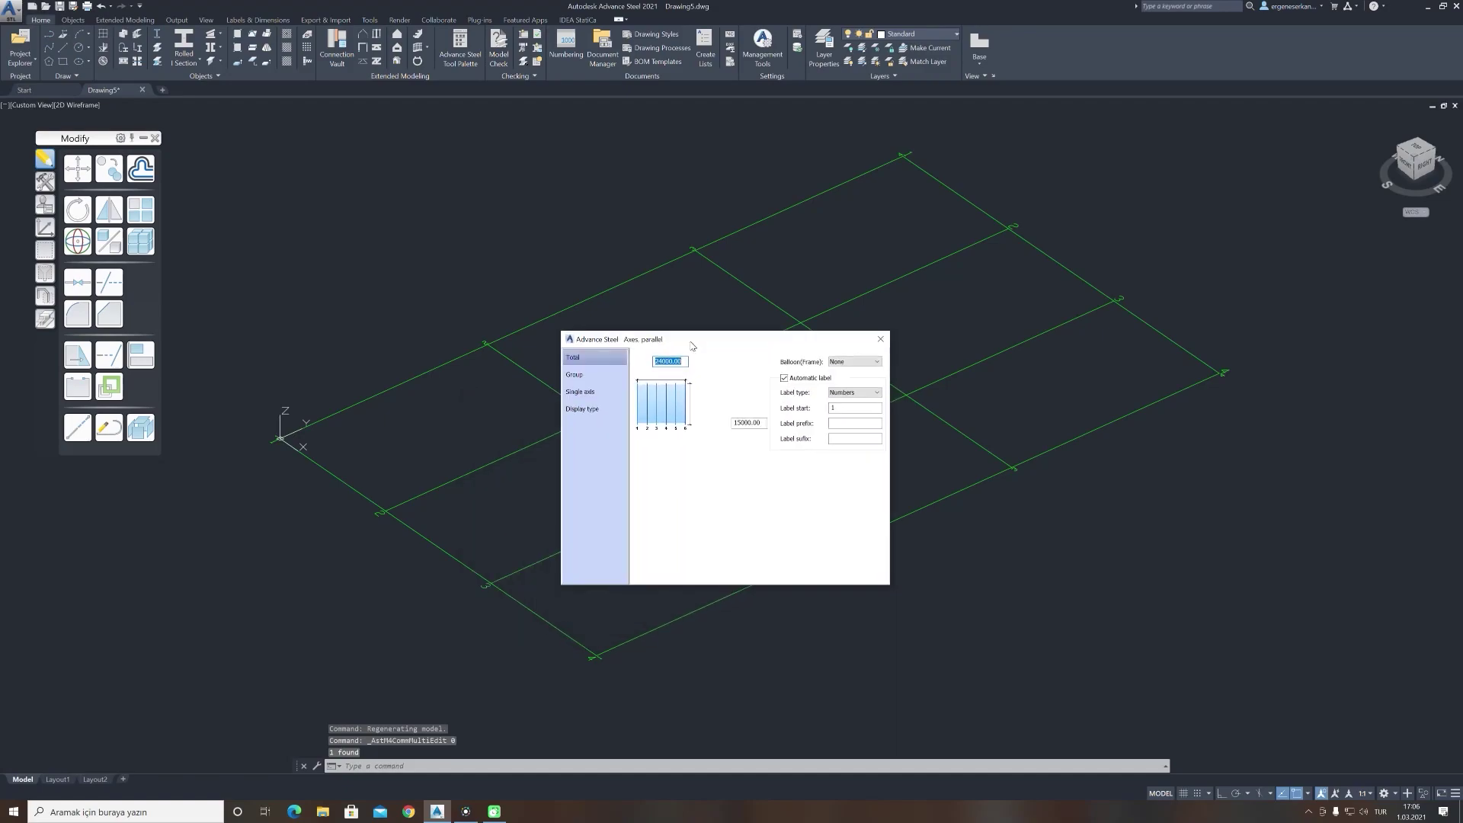
left_click(843, 364)
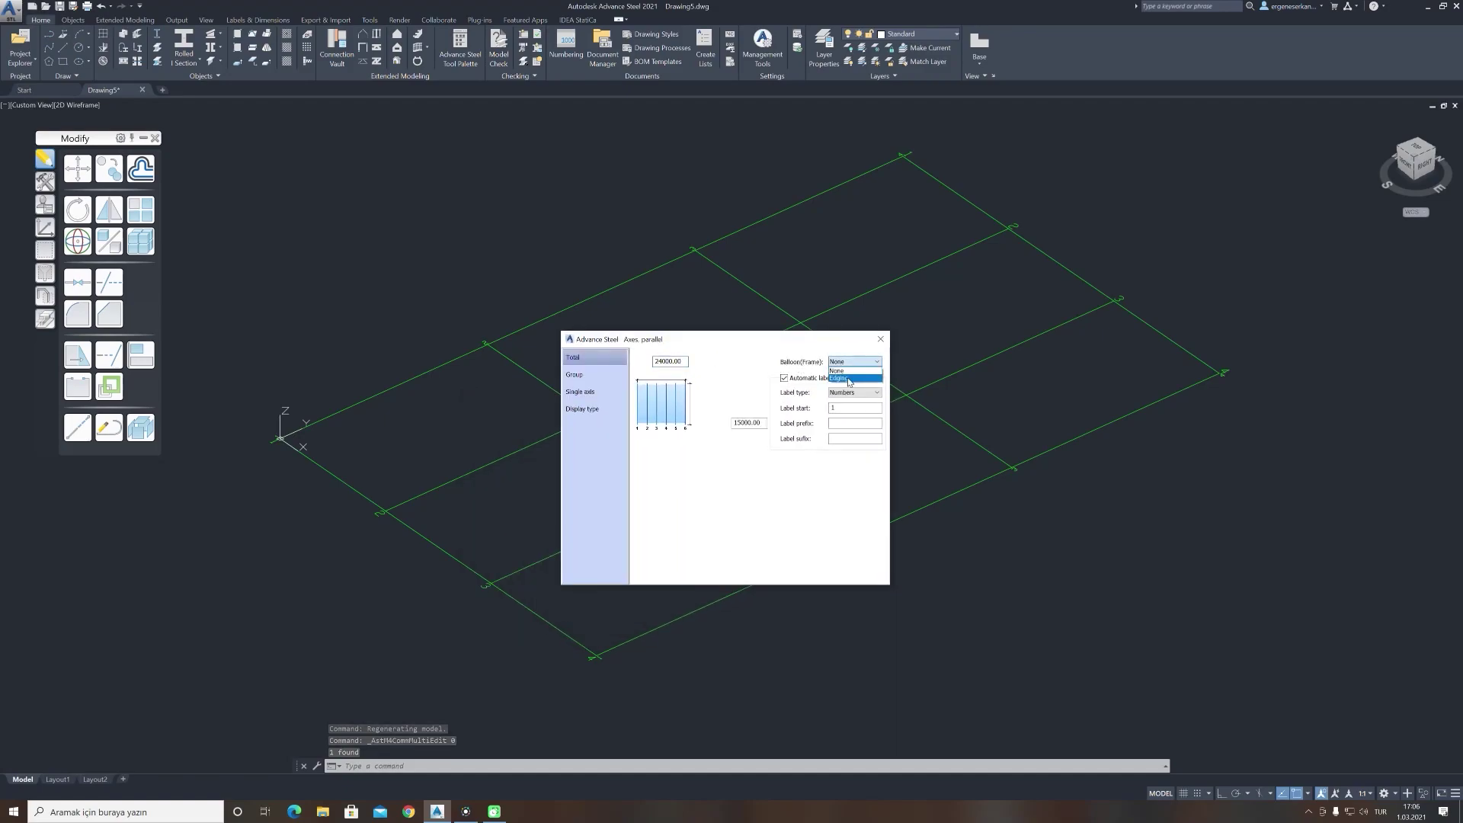
left_click(846, 376)
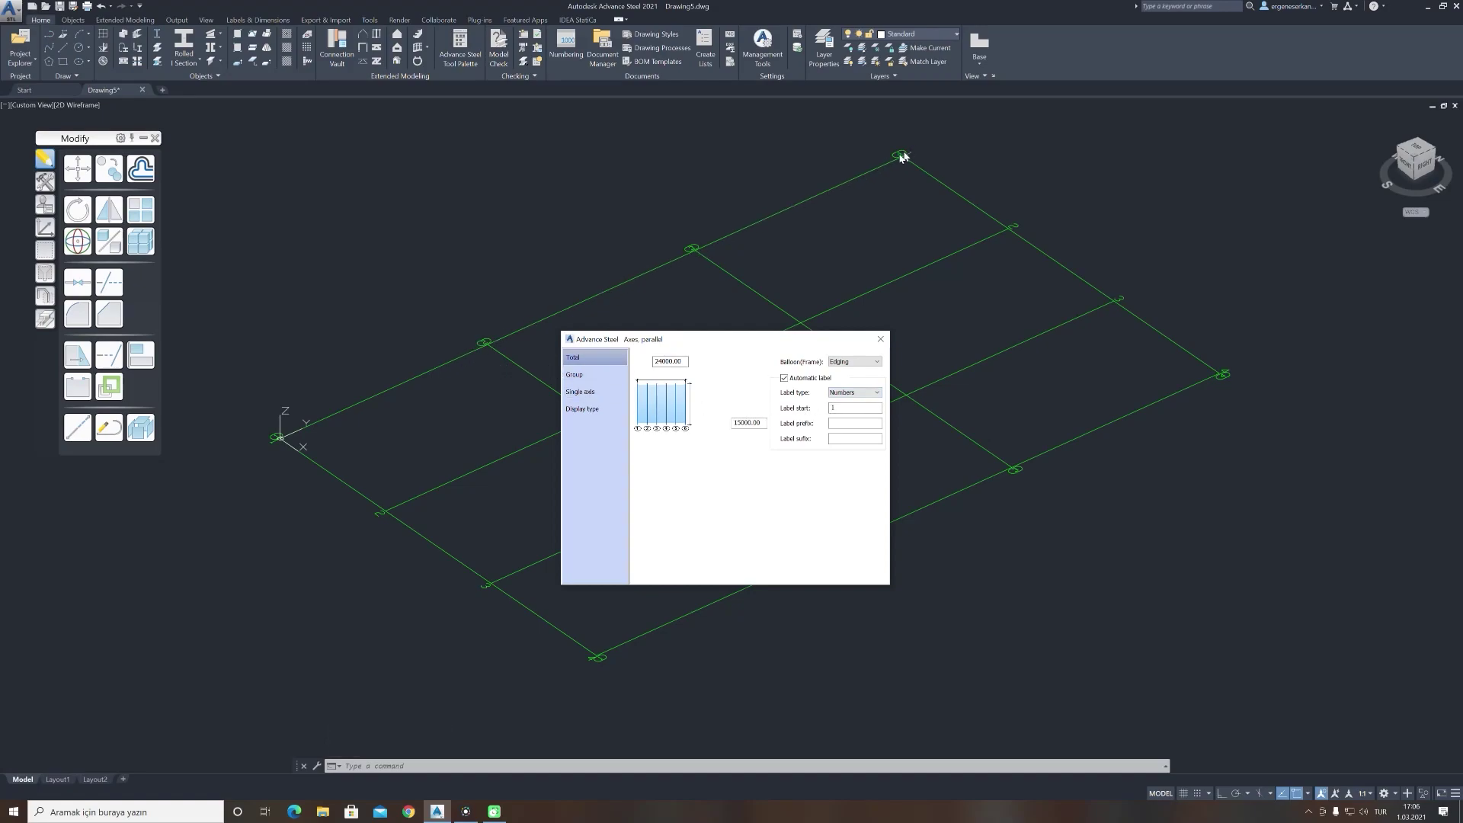
Set this axis group to 5 axes spaced 6000 apart
left_click(589, 379)
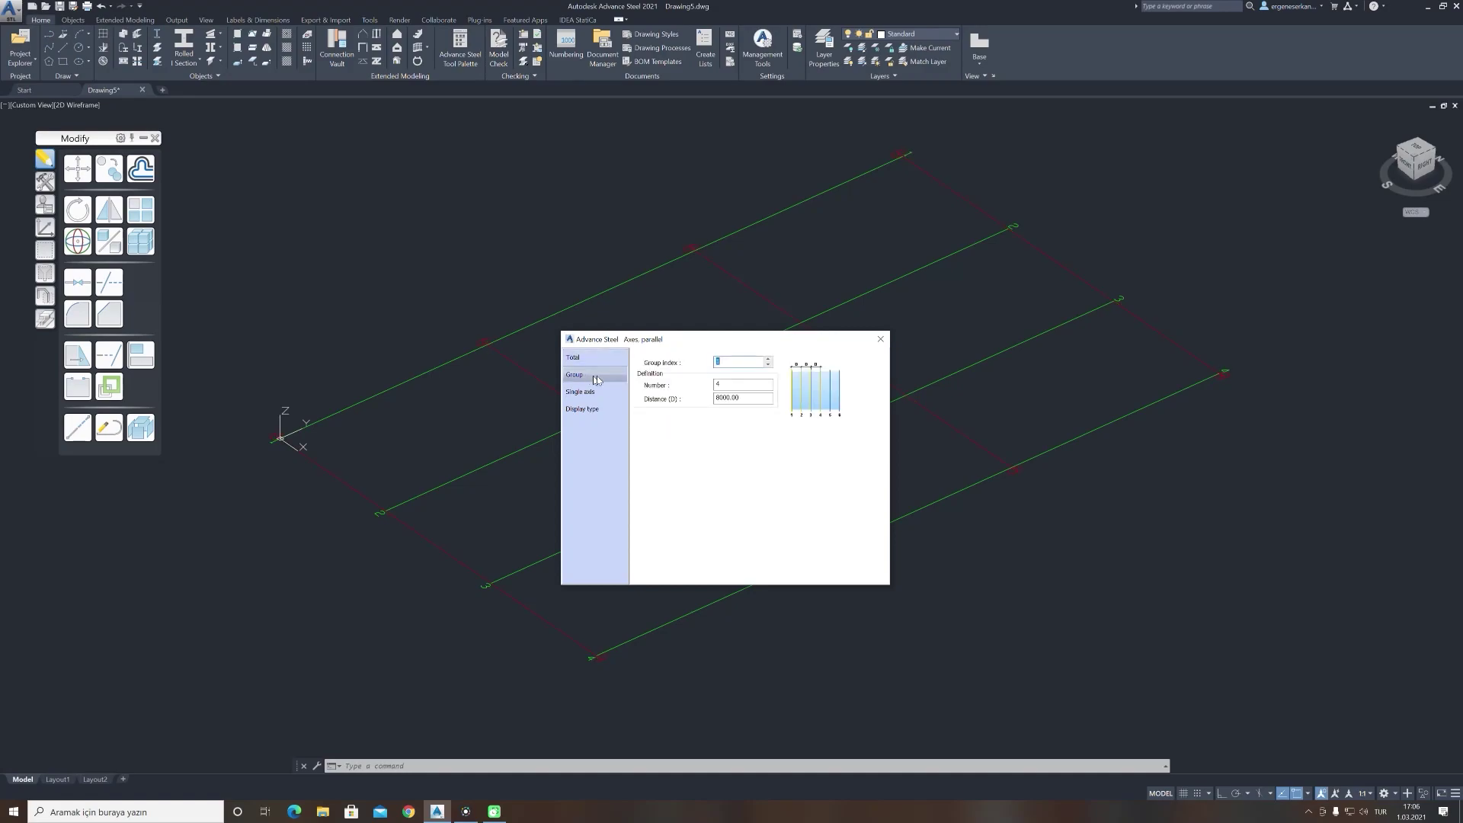
double_click(742, 384)
type("4")
key("Return")
type("5")
key("Tab")
type("6000")
left_click(881, 339)
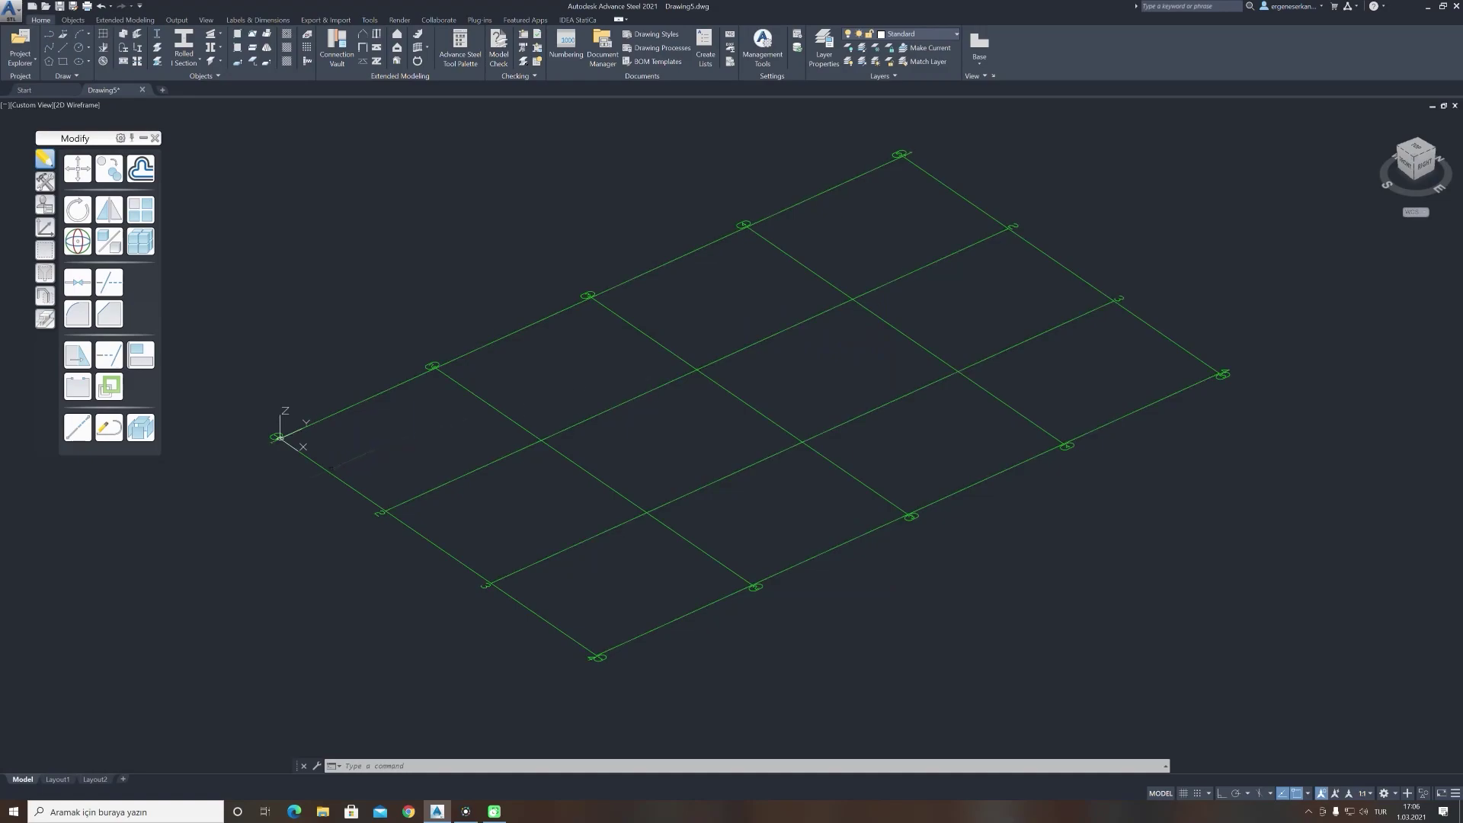
Give the other axes circled Edging labels starting at letter A
double_click(329, 414)
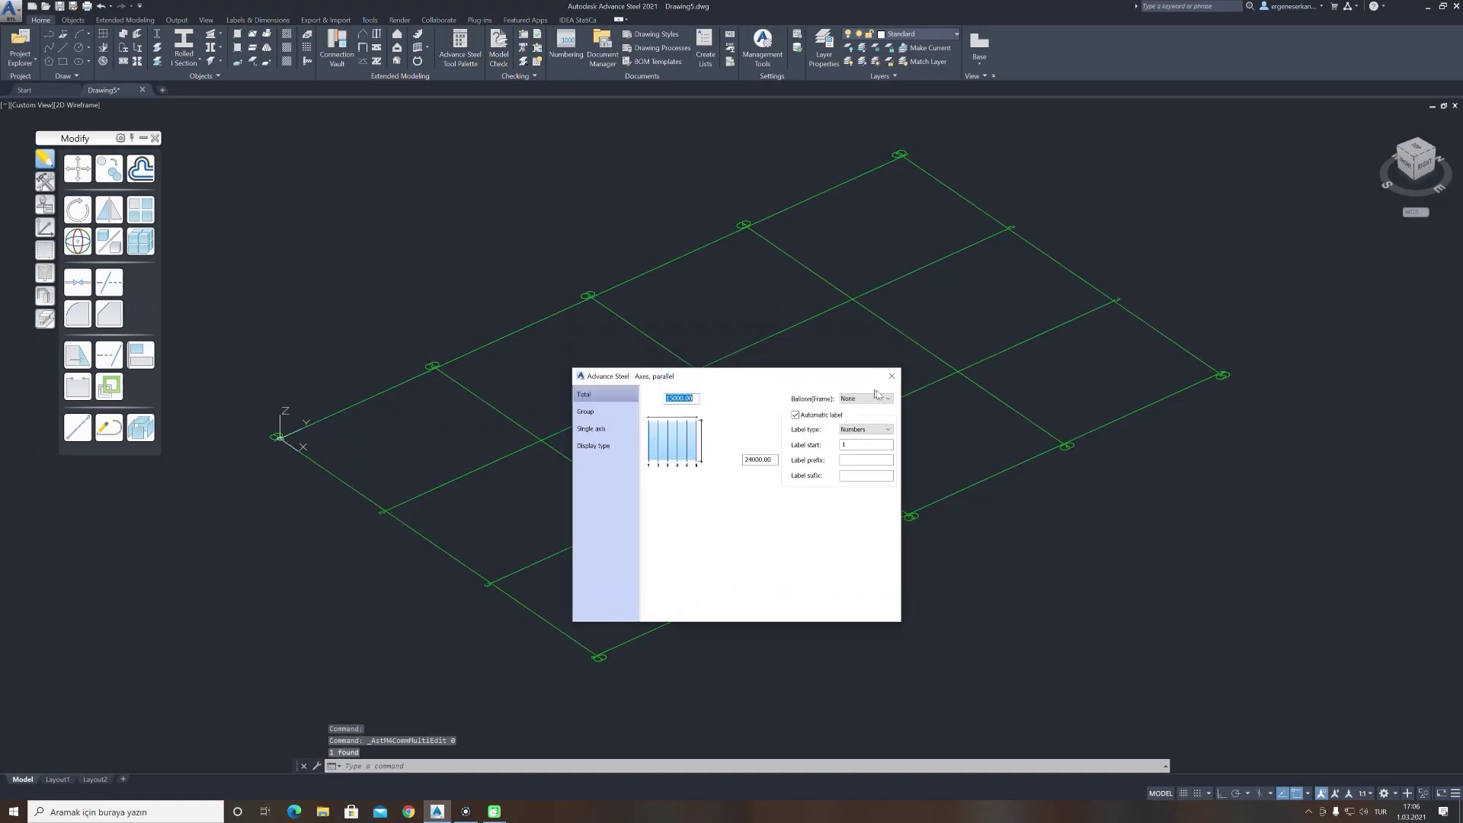
left_click(877, 398)
left_click(862, 418)
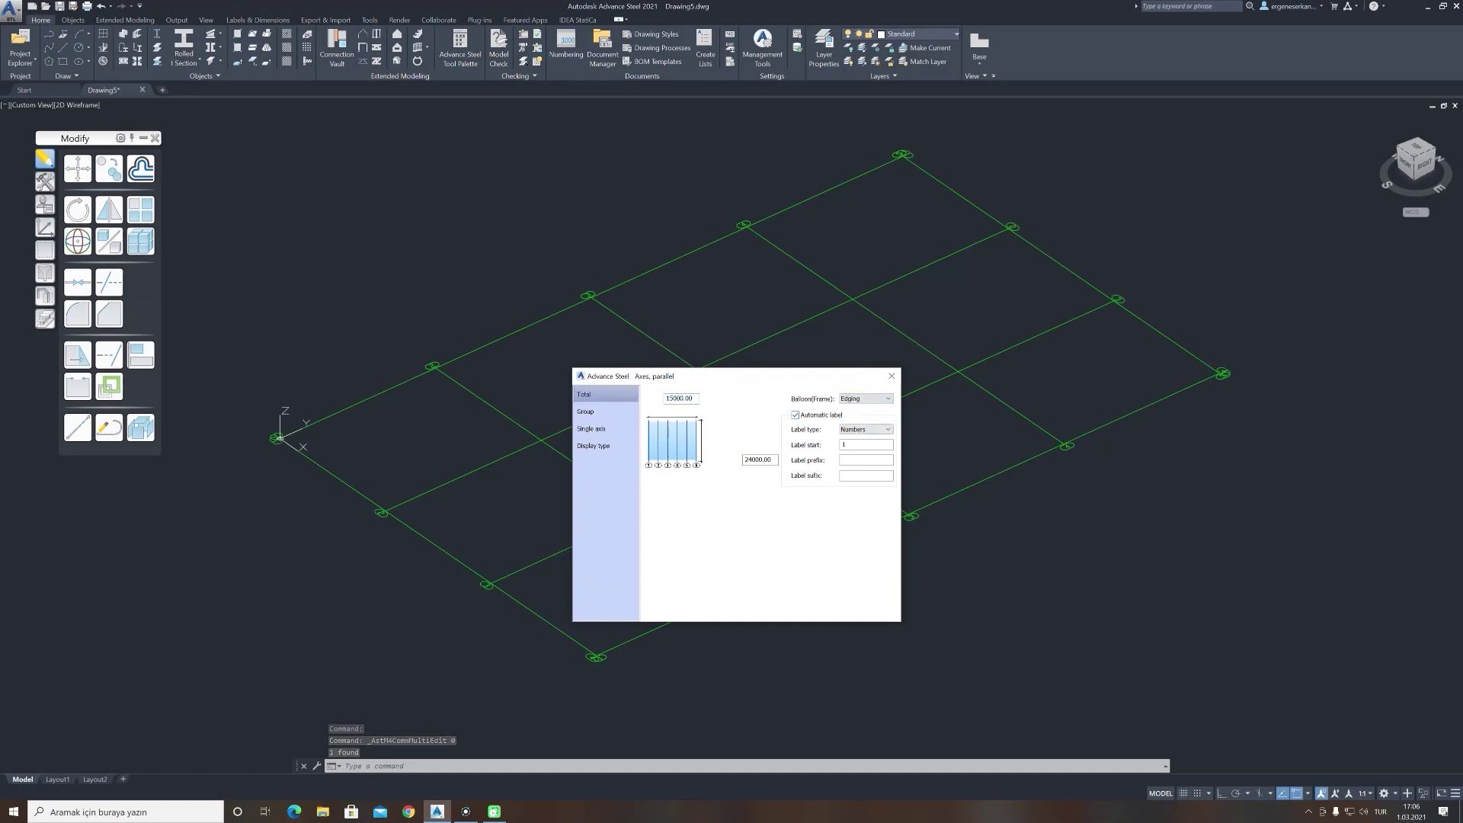
left_click_drag(860, 445, 812, 448)
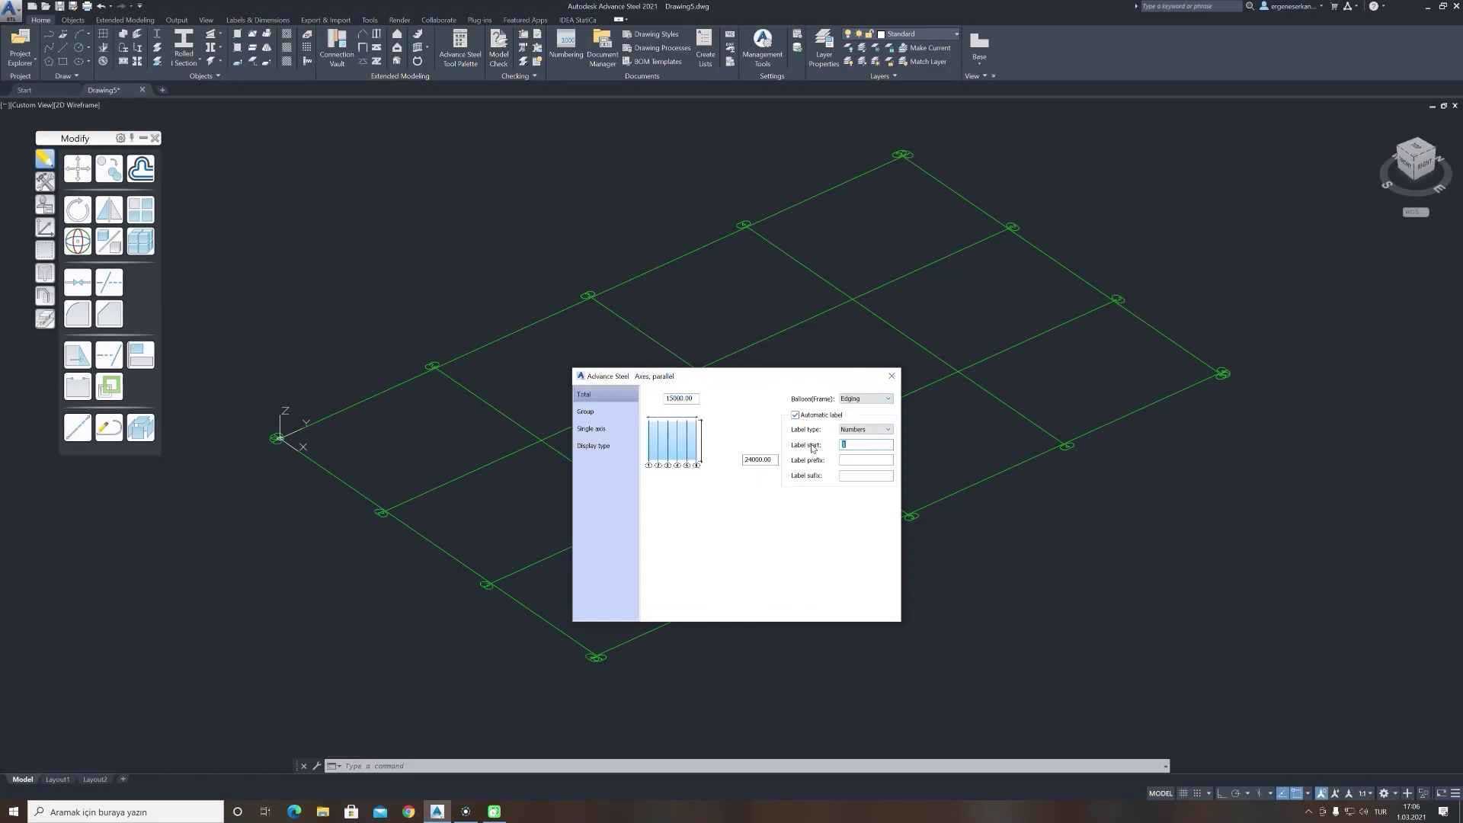
type("A")
Reduce that axis group to 2 axes spaced 15000 apart
left_click(585, 412)
key("Tab")
type("2")
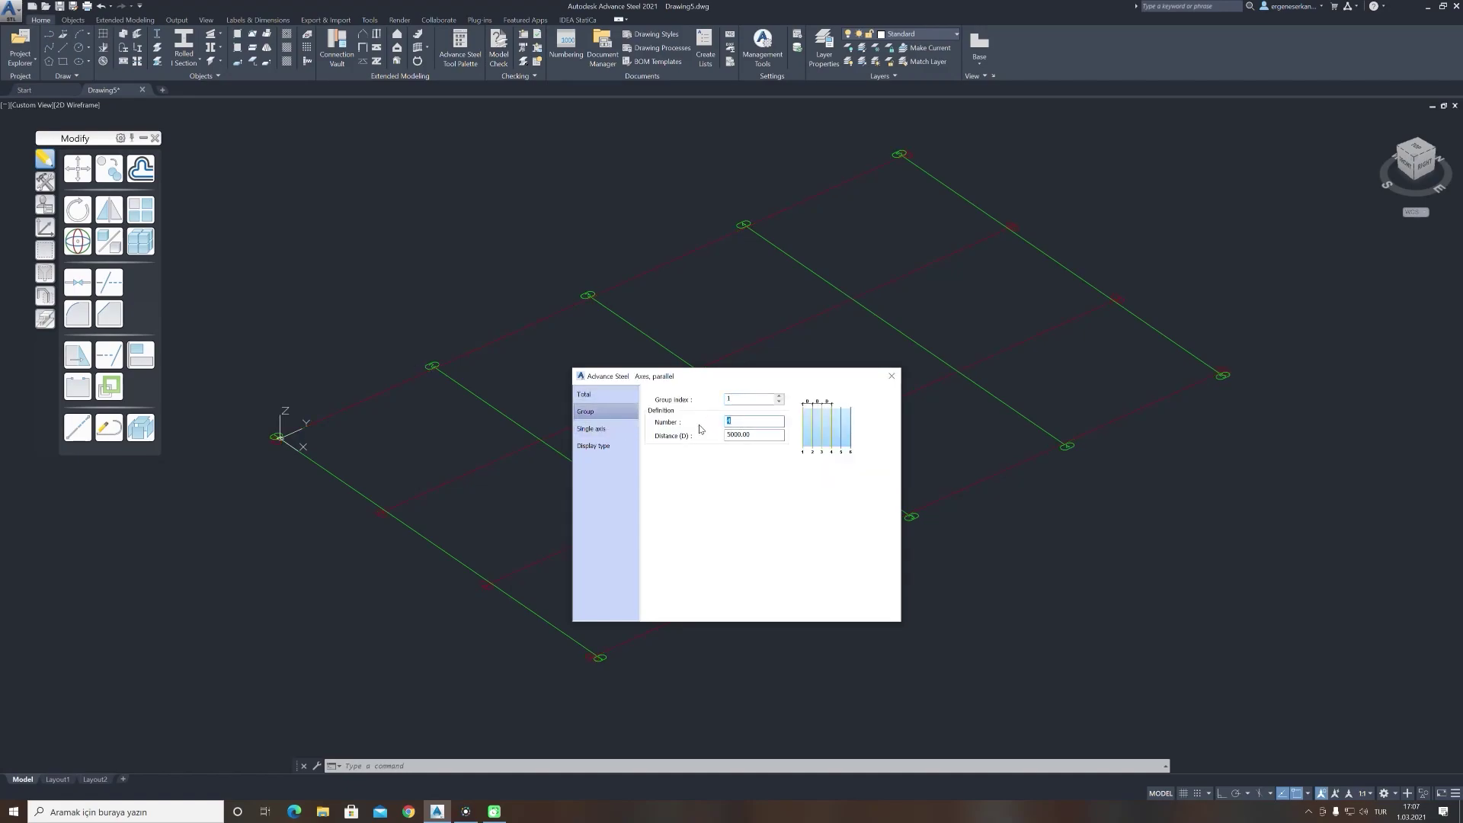
left_click(720, 435)
type("1")
left_click(892, 375)
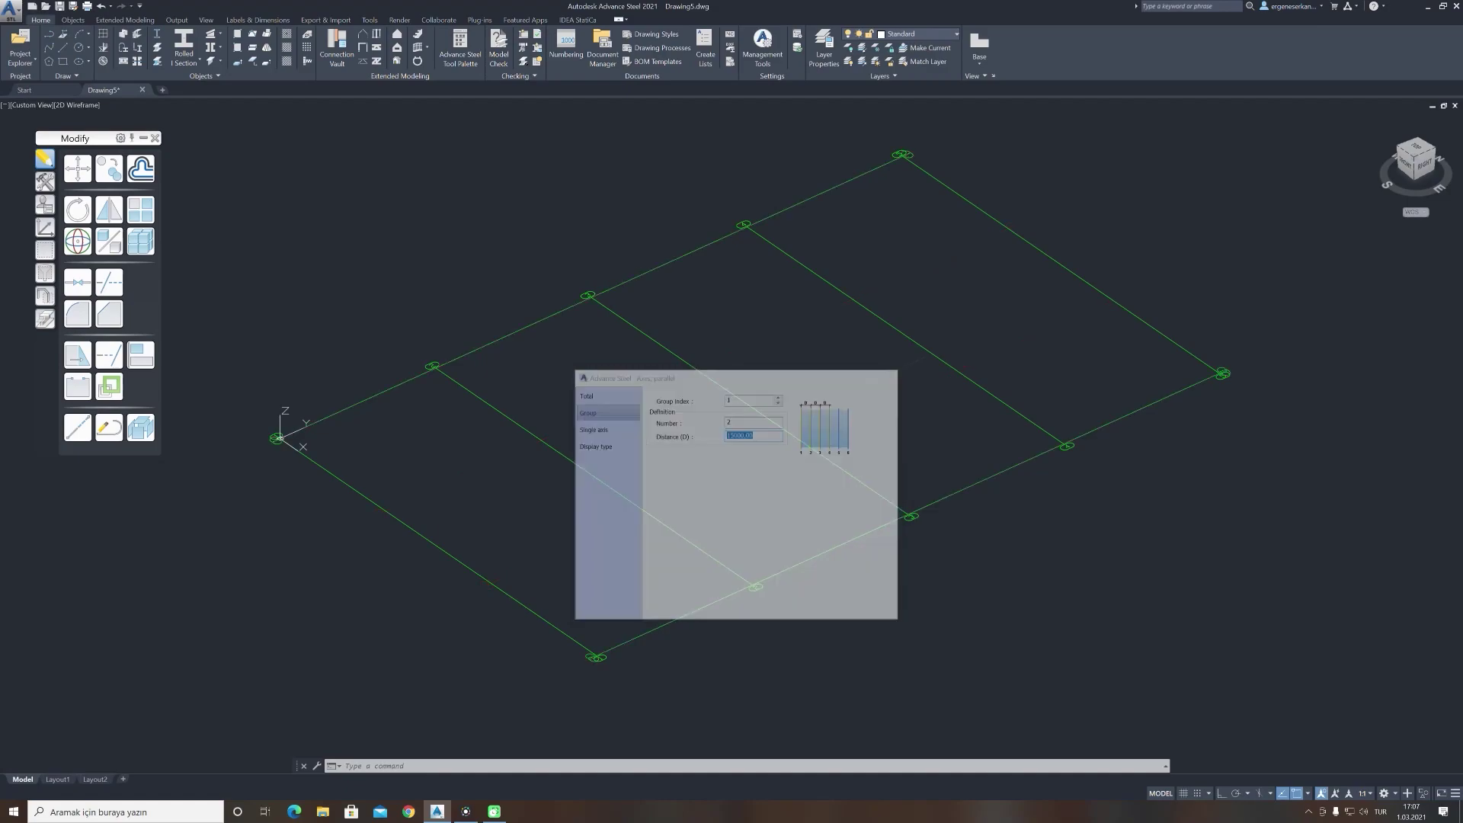
left_click(655, 394)
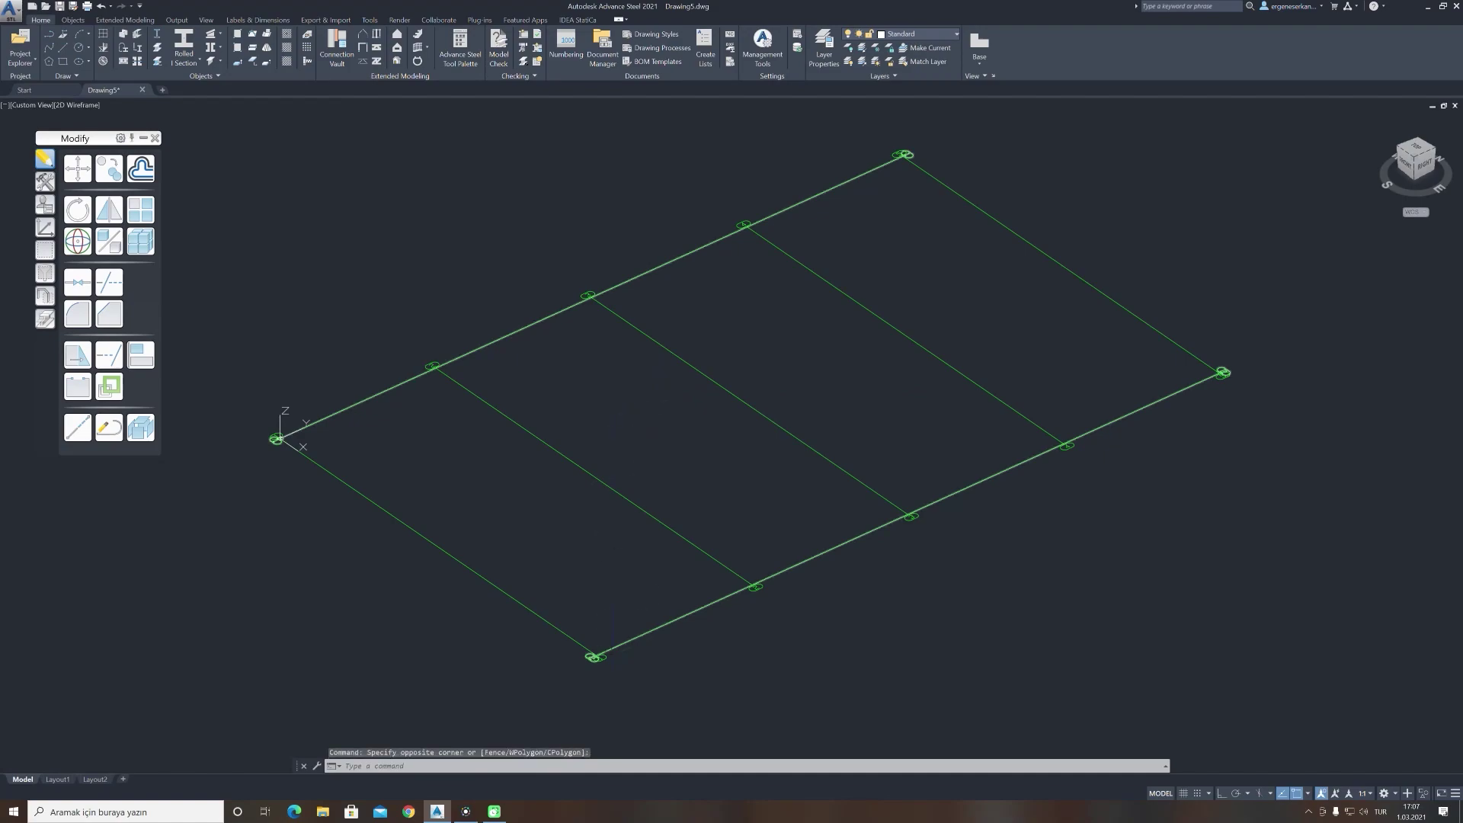
scroll(598, 660, "up", 4)
scroll(601, 662, "up", 5)
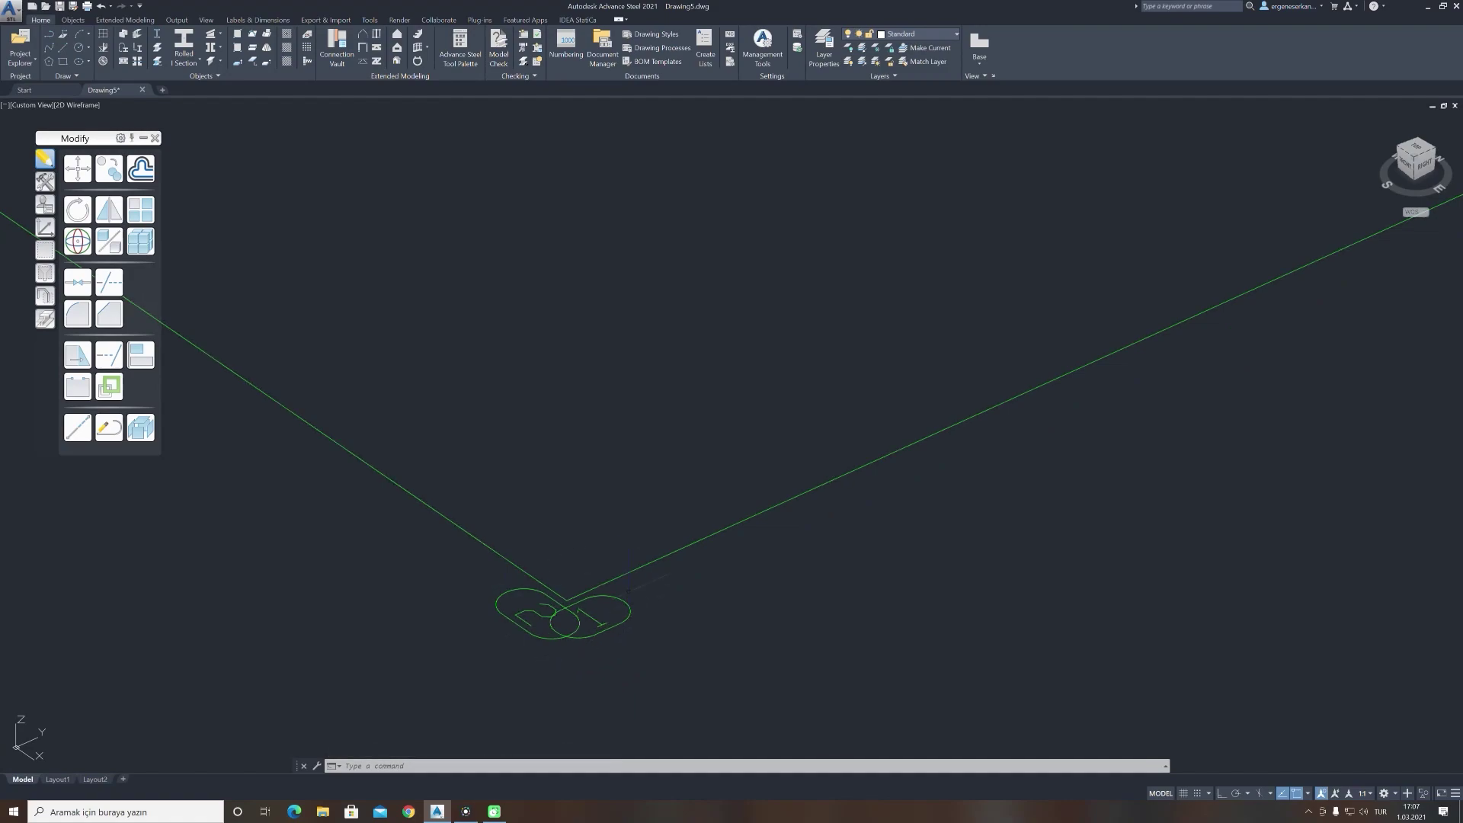
scroll(634, 592, "down", 6)
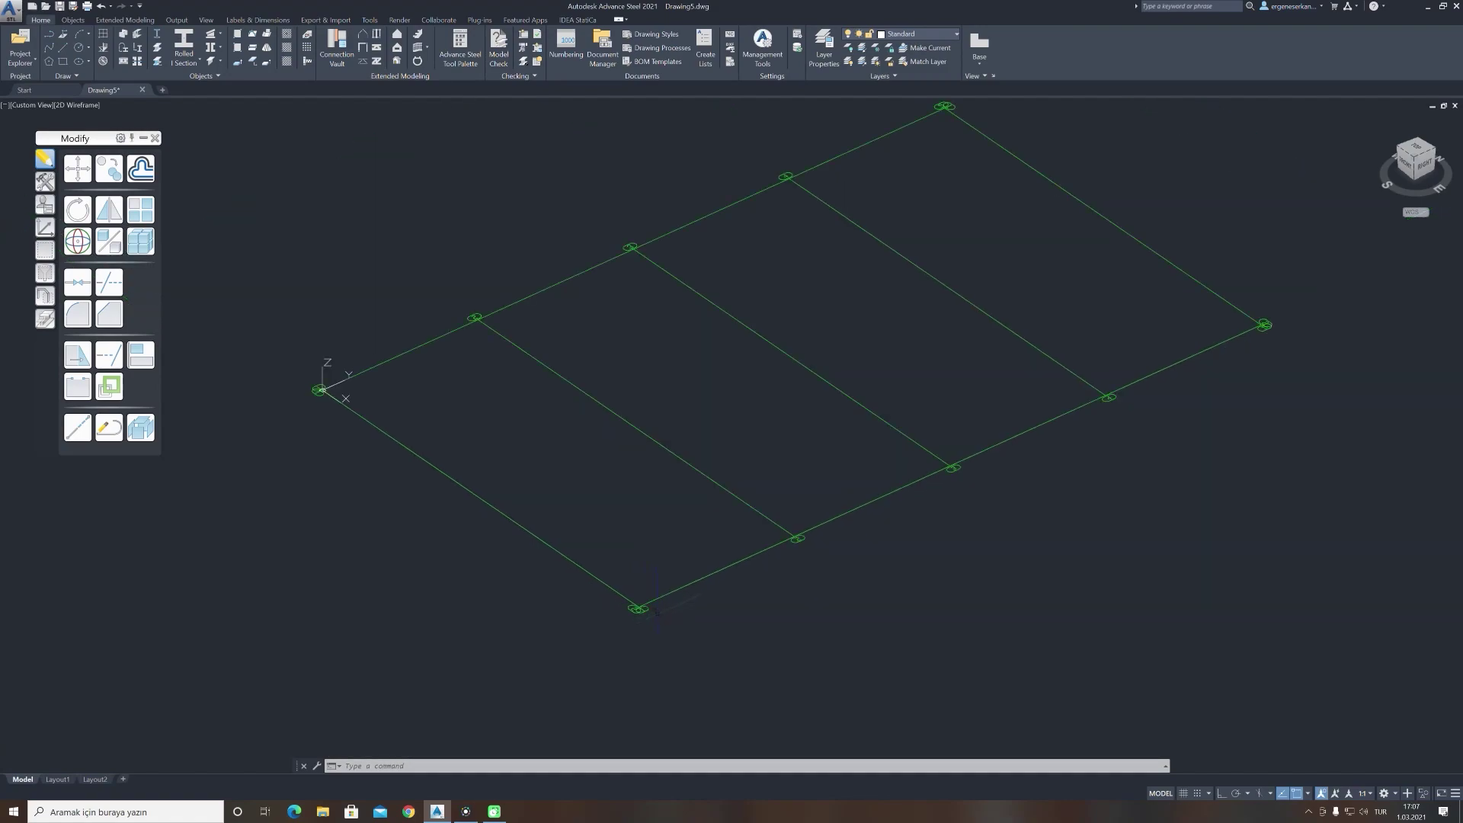
middle_click_drag(751, 412, 701, 478)
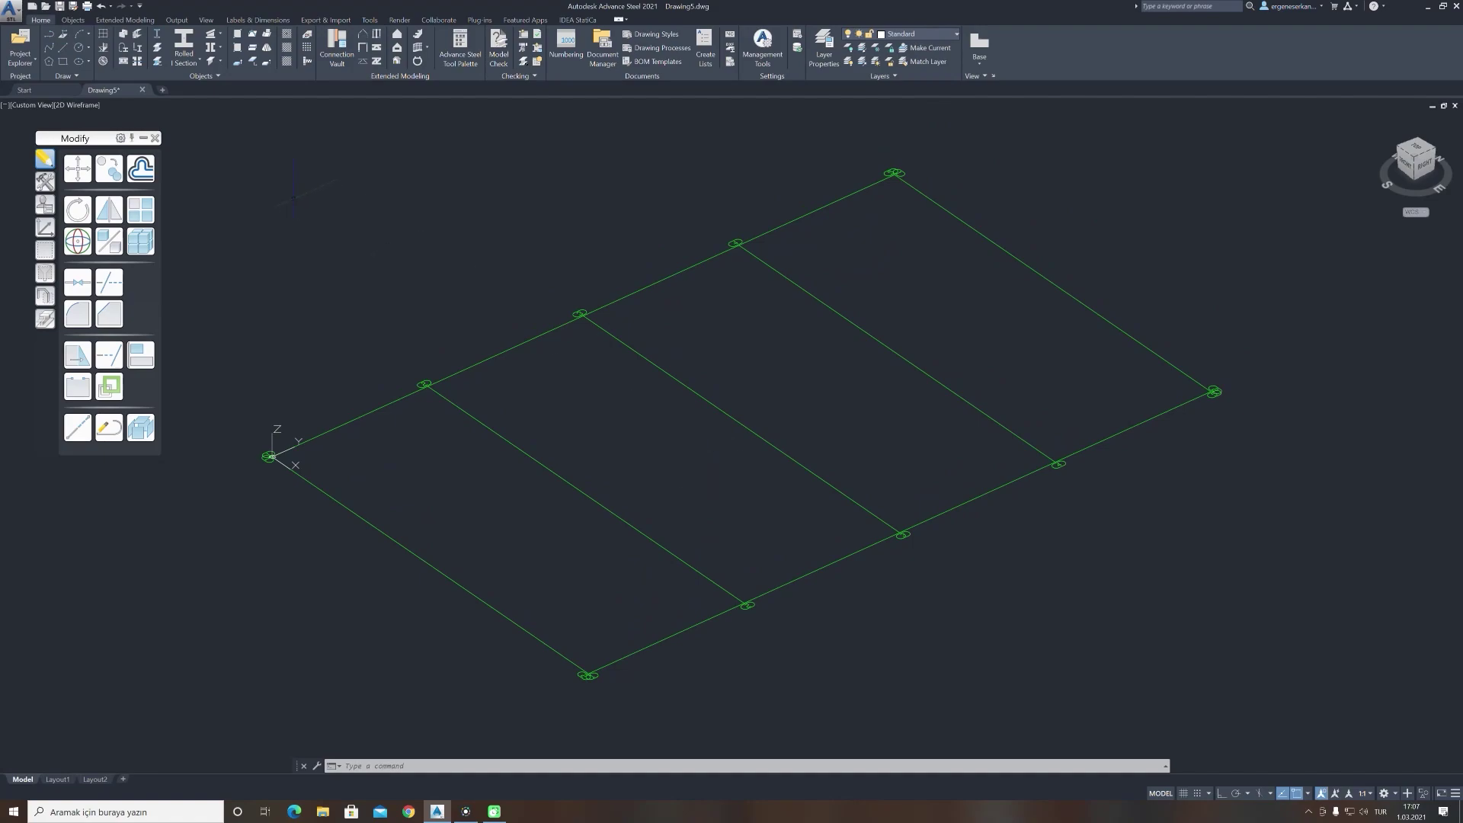
Draw a helper line along the grid's lower edge, corner to corner
left_click(62, 50)
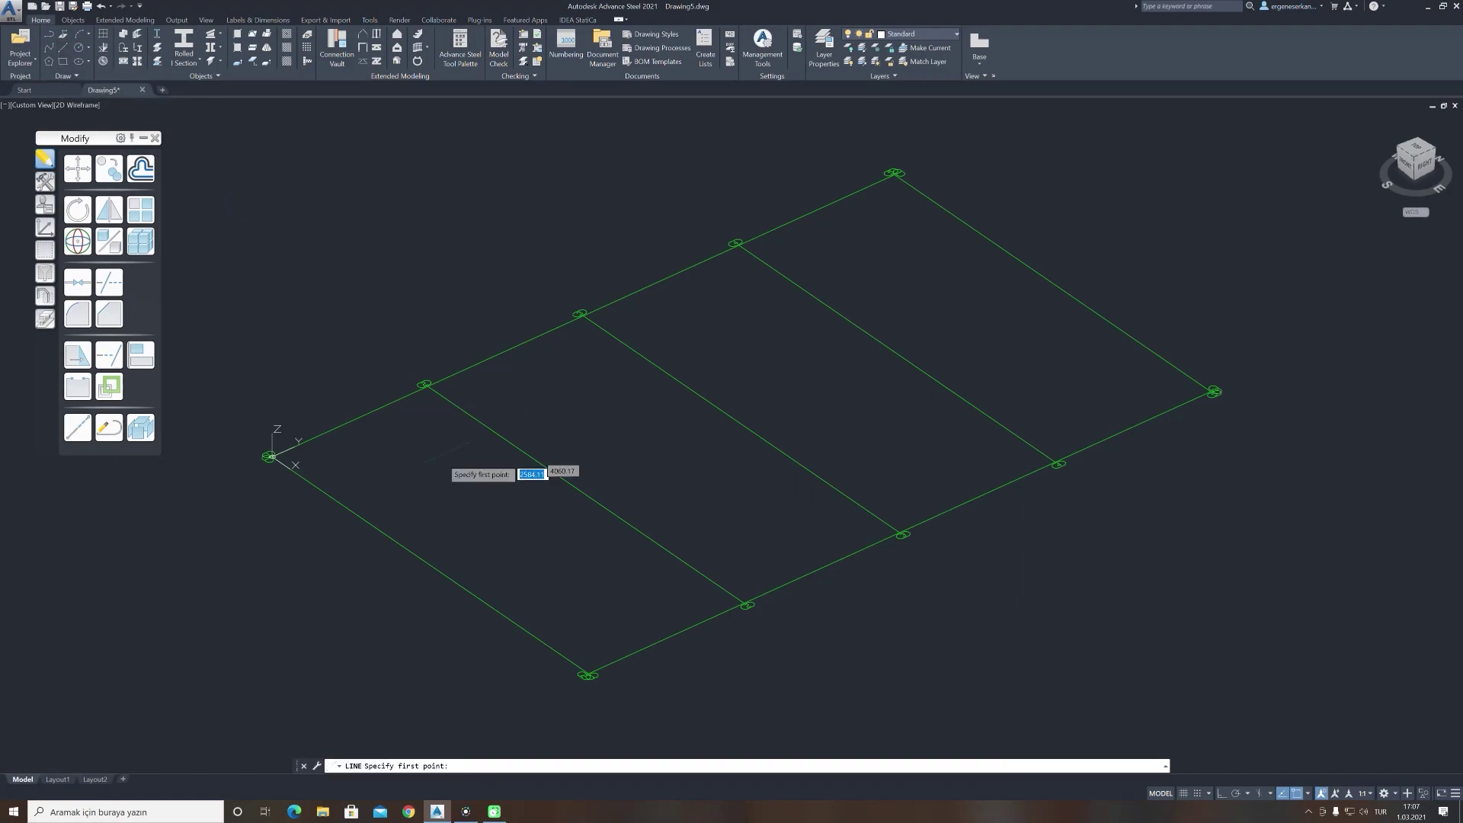
scroll(598, 690, "up", 4)
scroll(583, 683, "up", 8)
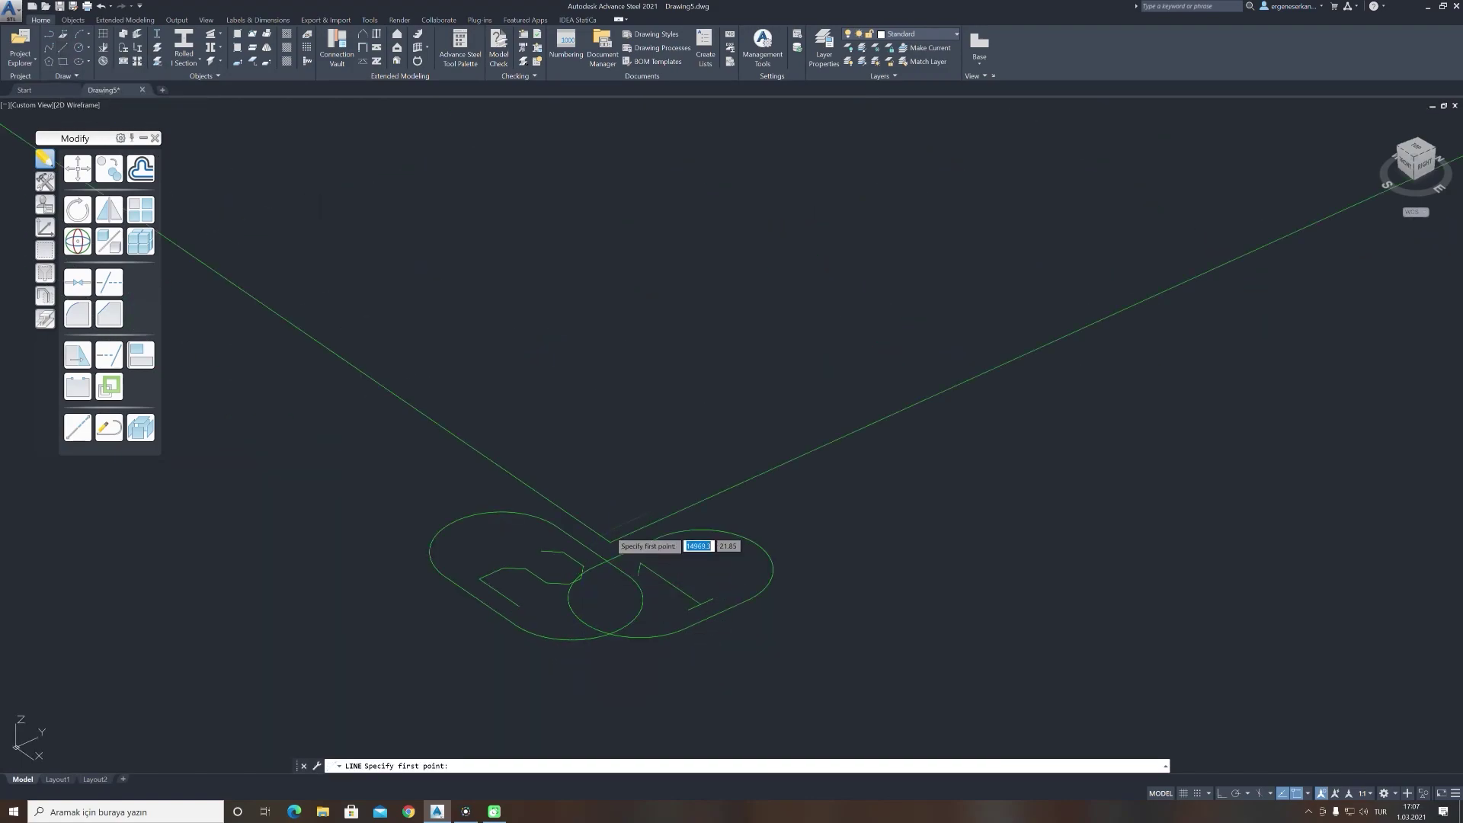
left_click(609, 543)
scroll(566, 561, "down", 10)
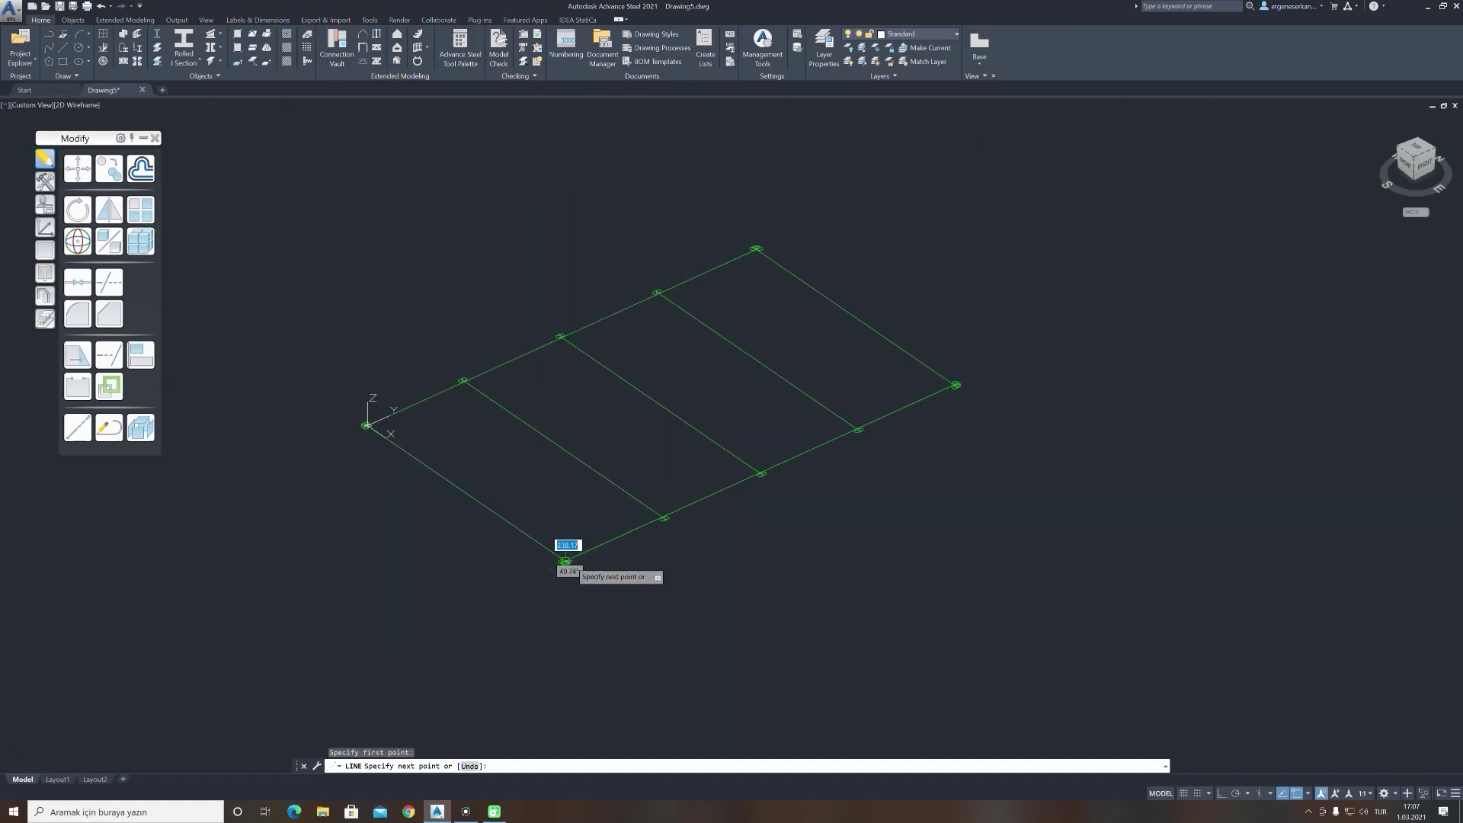
scroll(953, 385, "up", 5)
scroll(850, 472, "up", 3)
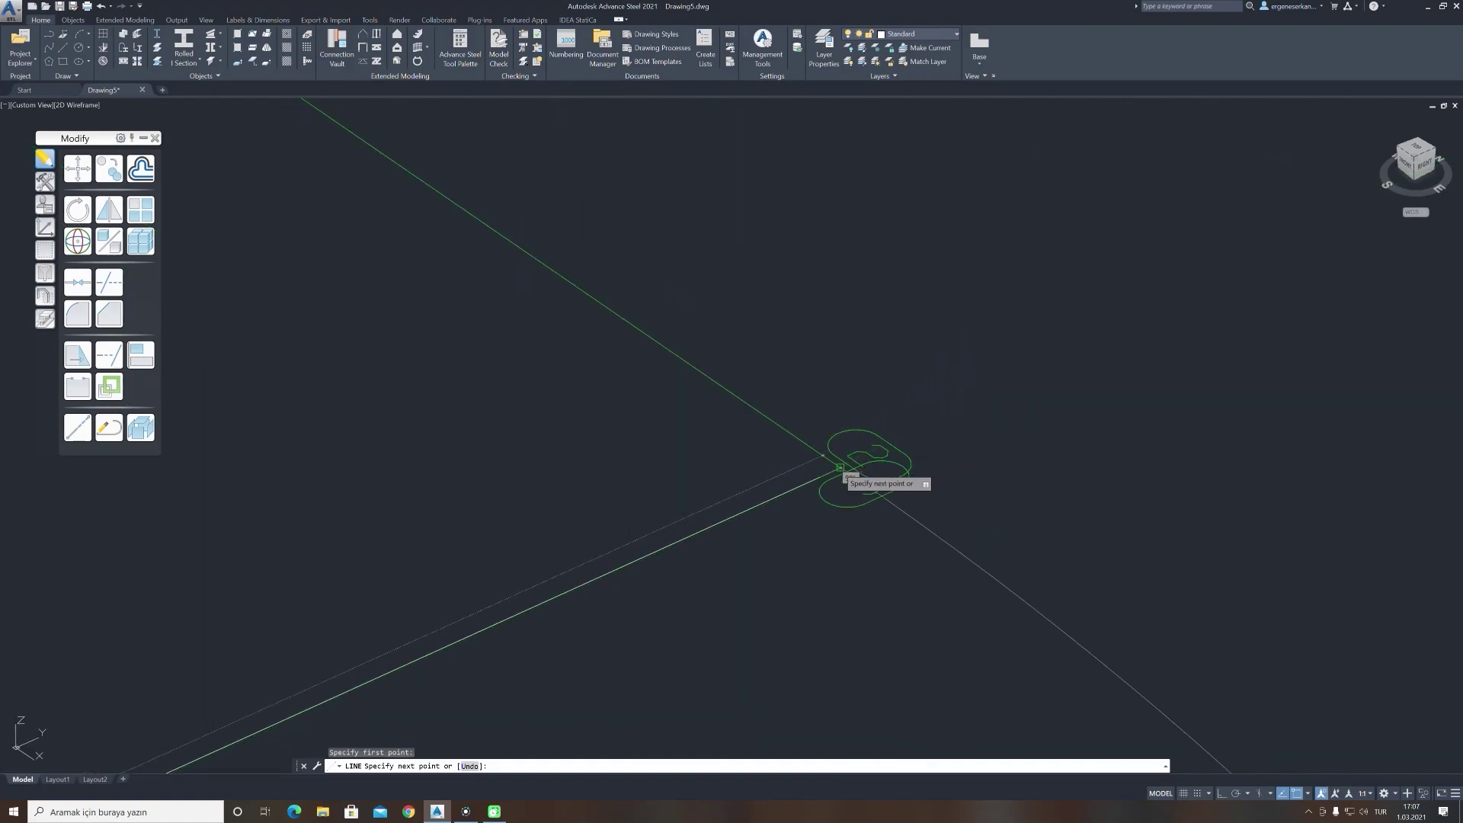
left_click(840, 467)
key("Escape")
scroll(932, 356, "down", 8)
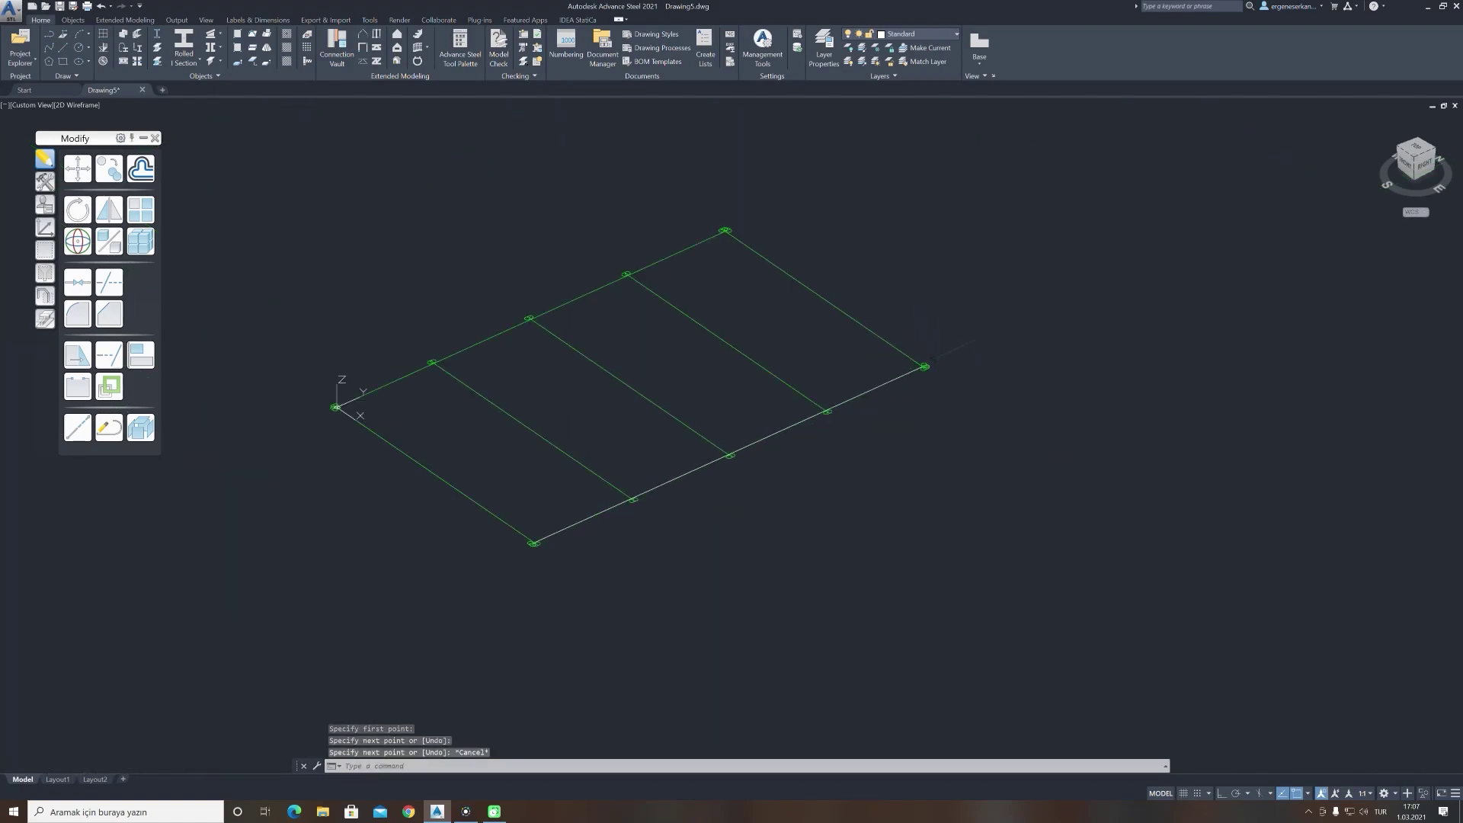
scroll(765, 452, "up", 2)
middle_click_drag(766, 453, 792, 509)
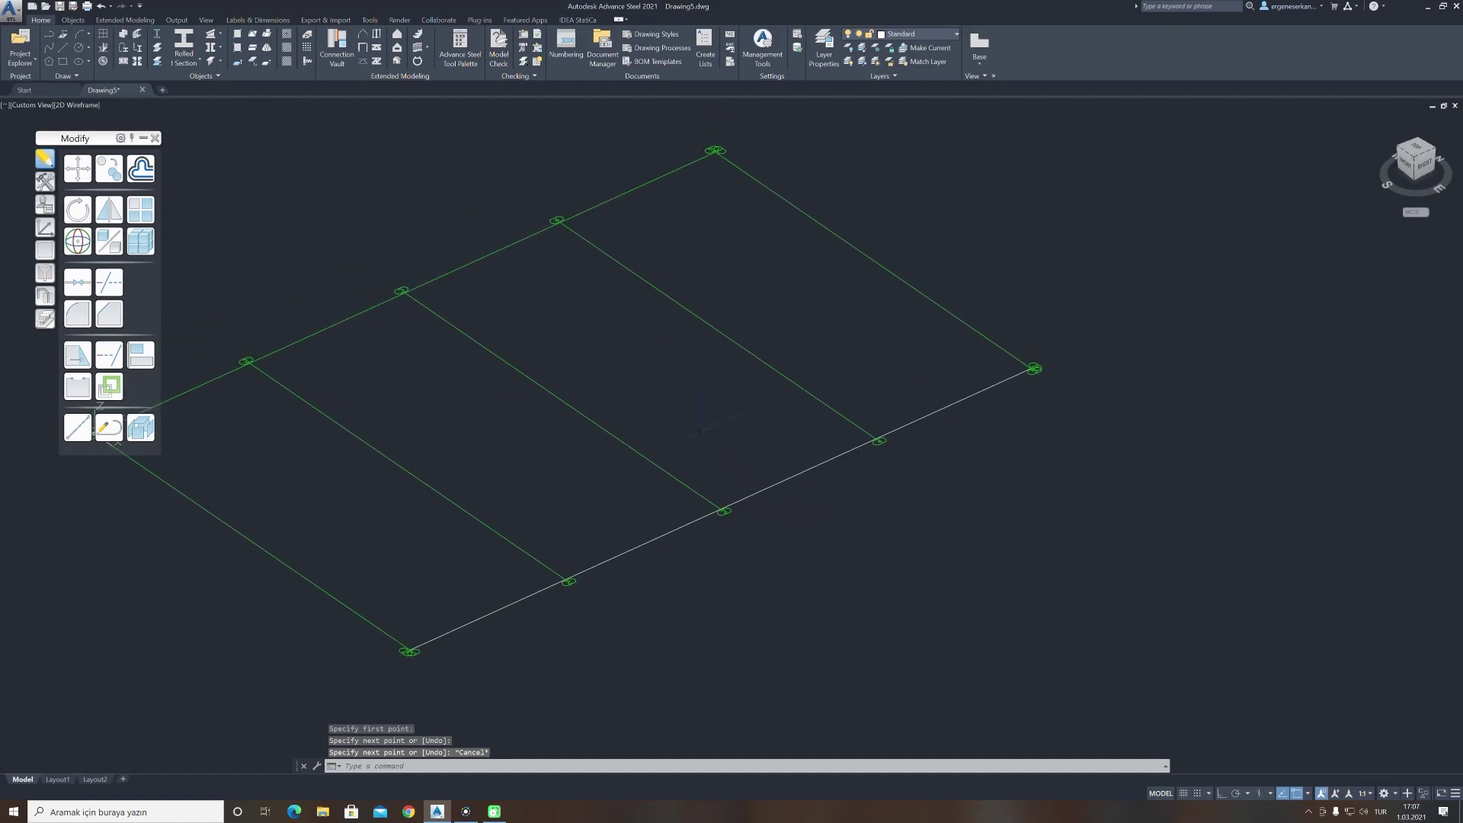
Copy the lower edge line 1000 outward with Ortho on
type("copy")
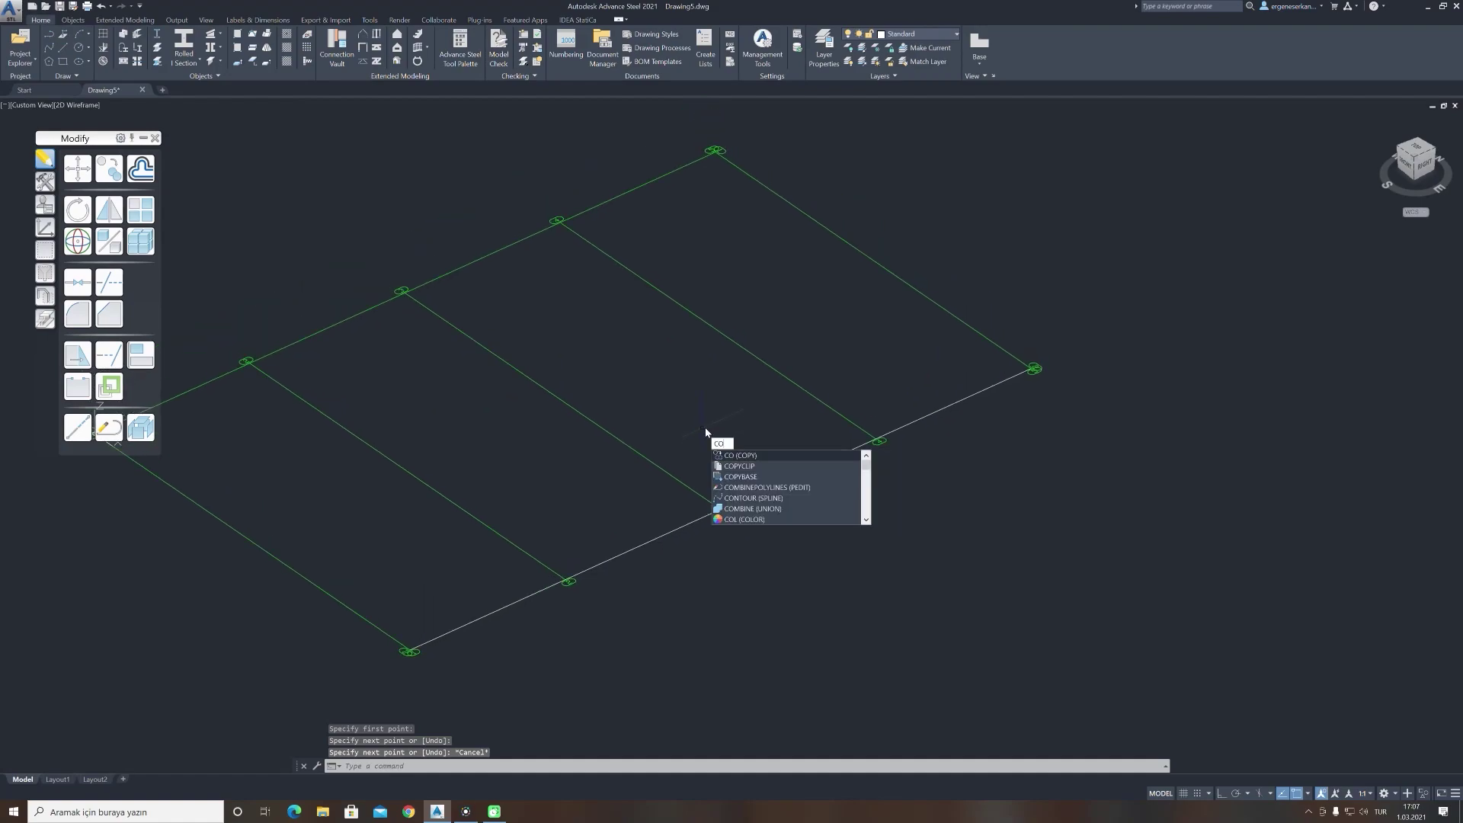
key("Return")
left_click(701, 545)
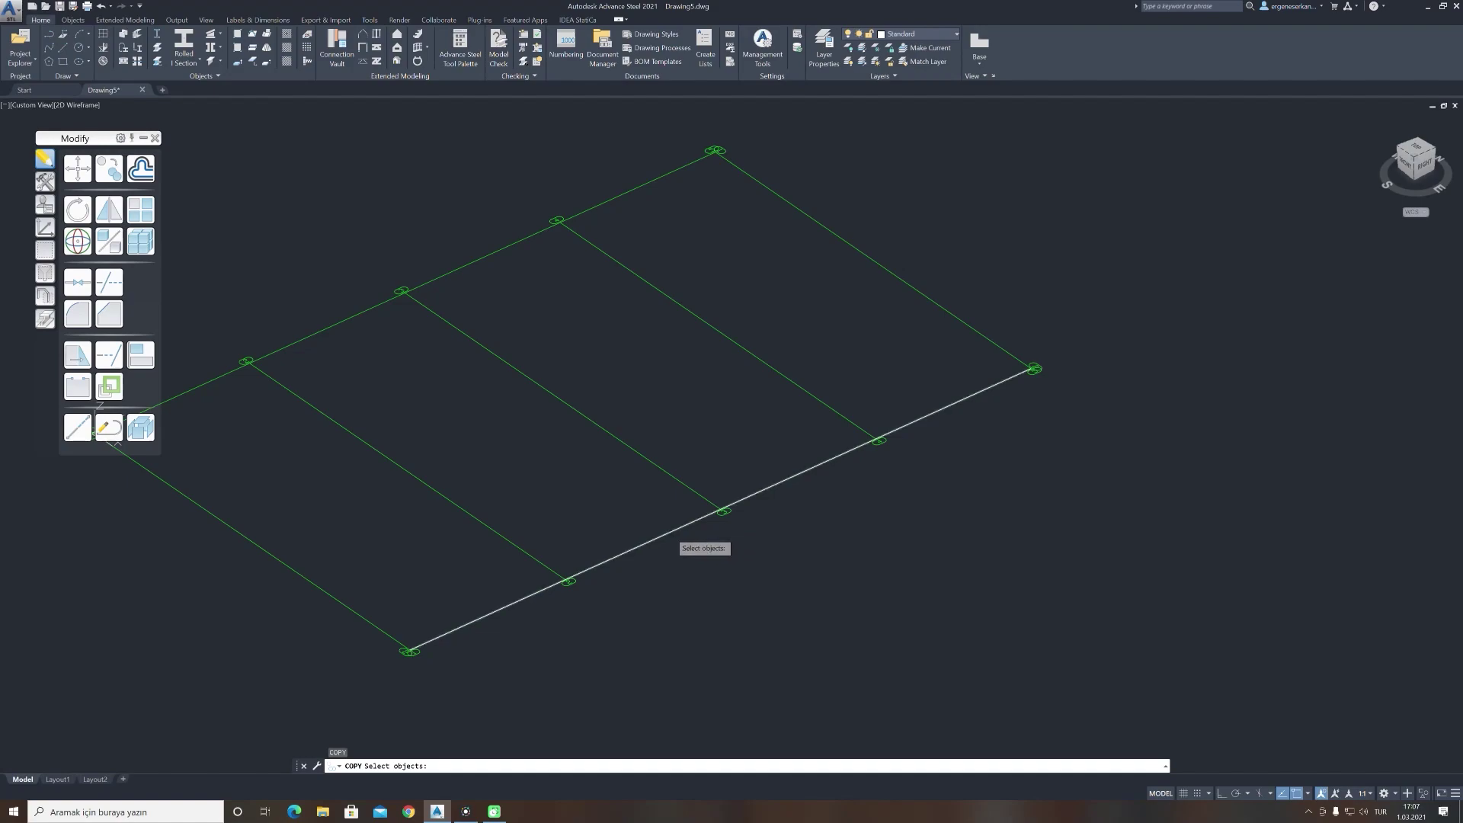
key("Return")
left_click(702, 545)
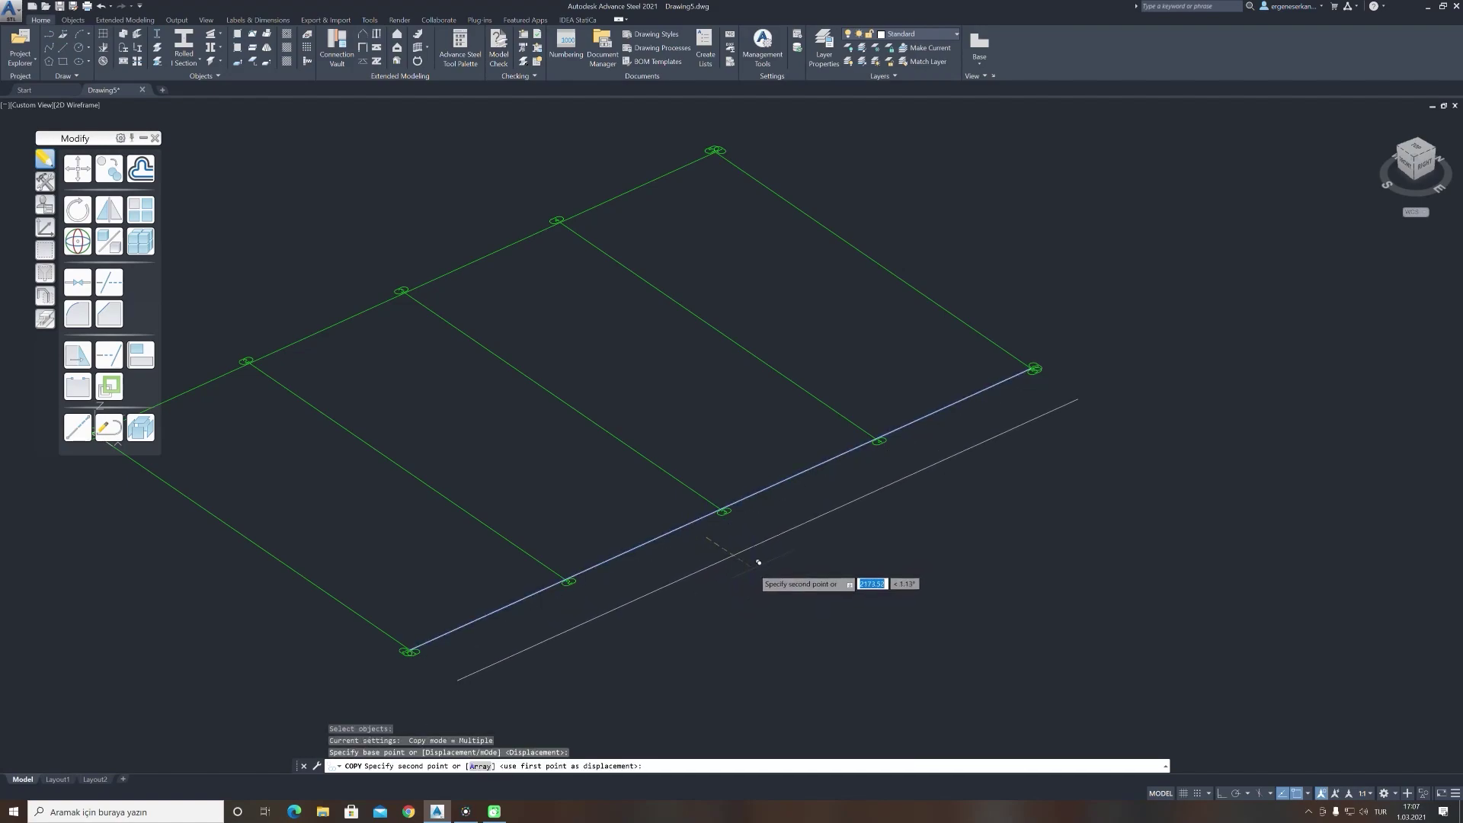
key("F8")
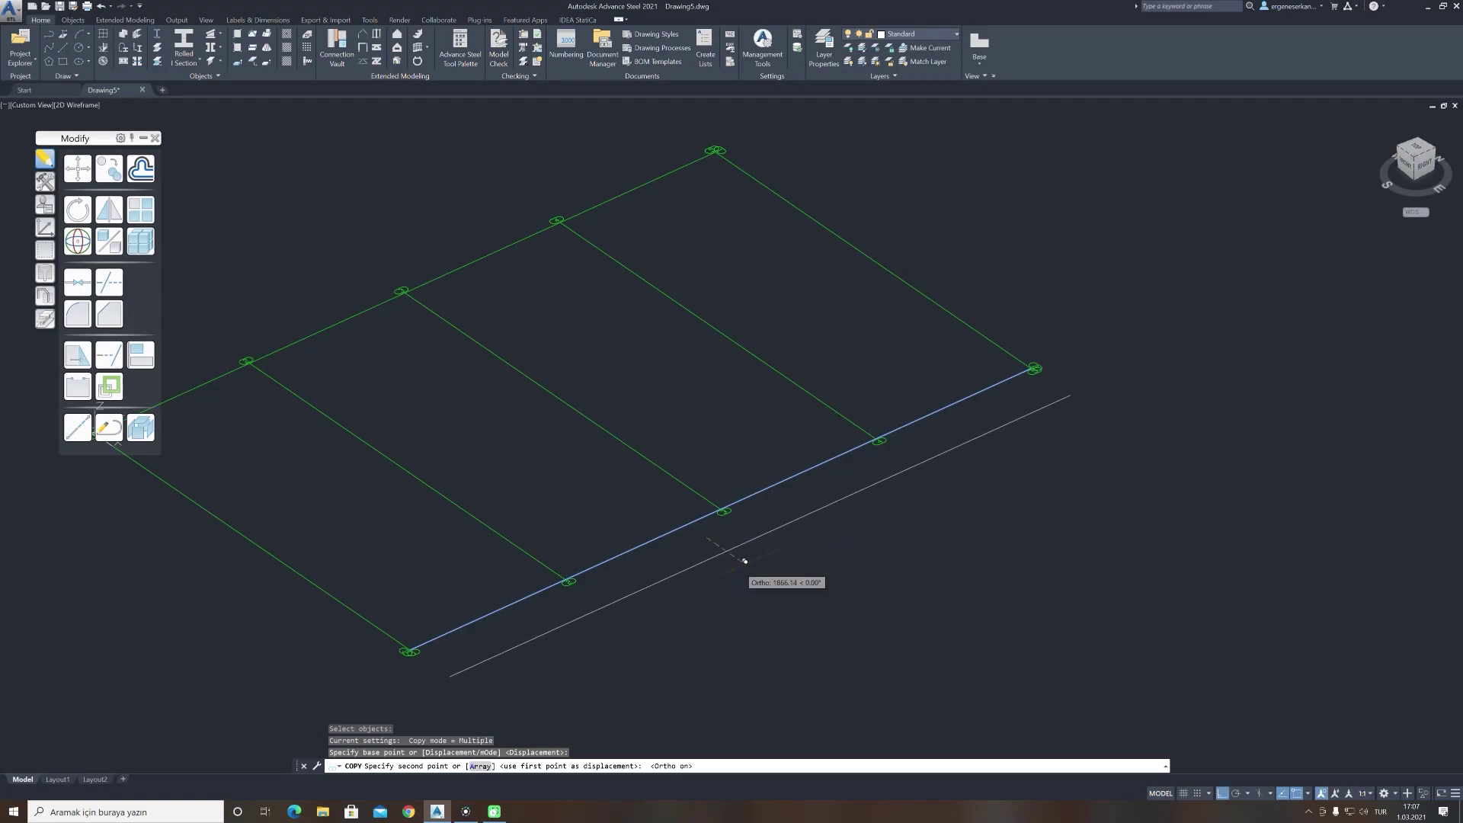
type("1000")
key("Return")
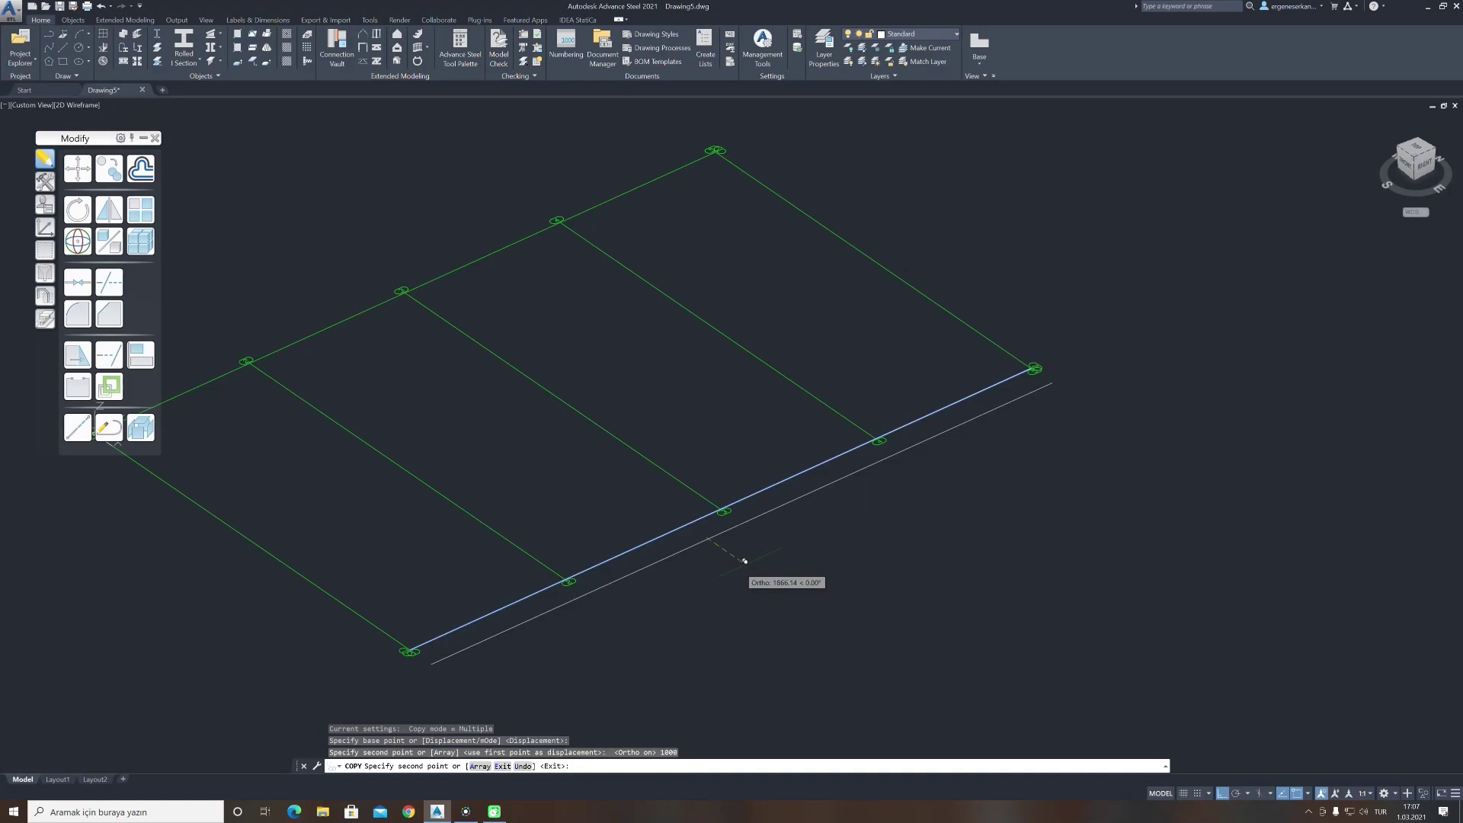
key("Escape")
right_click(479, 360)
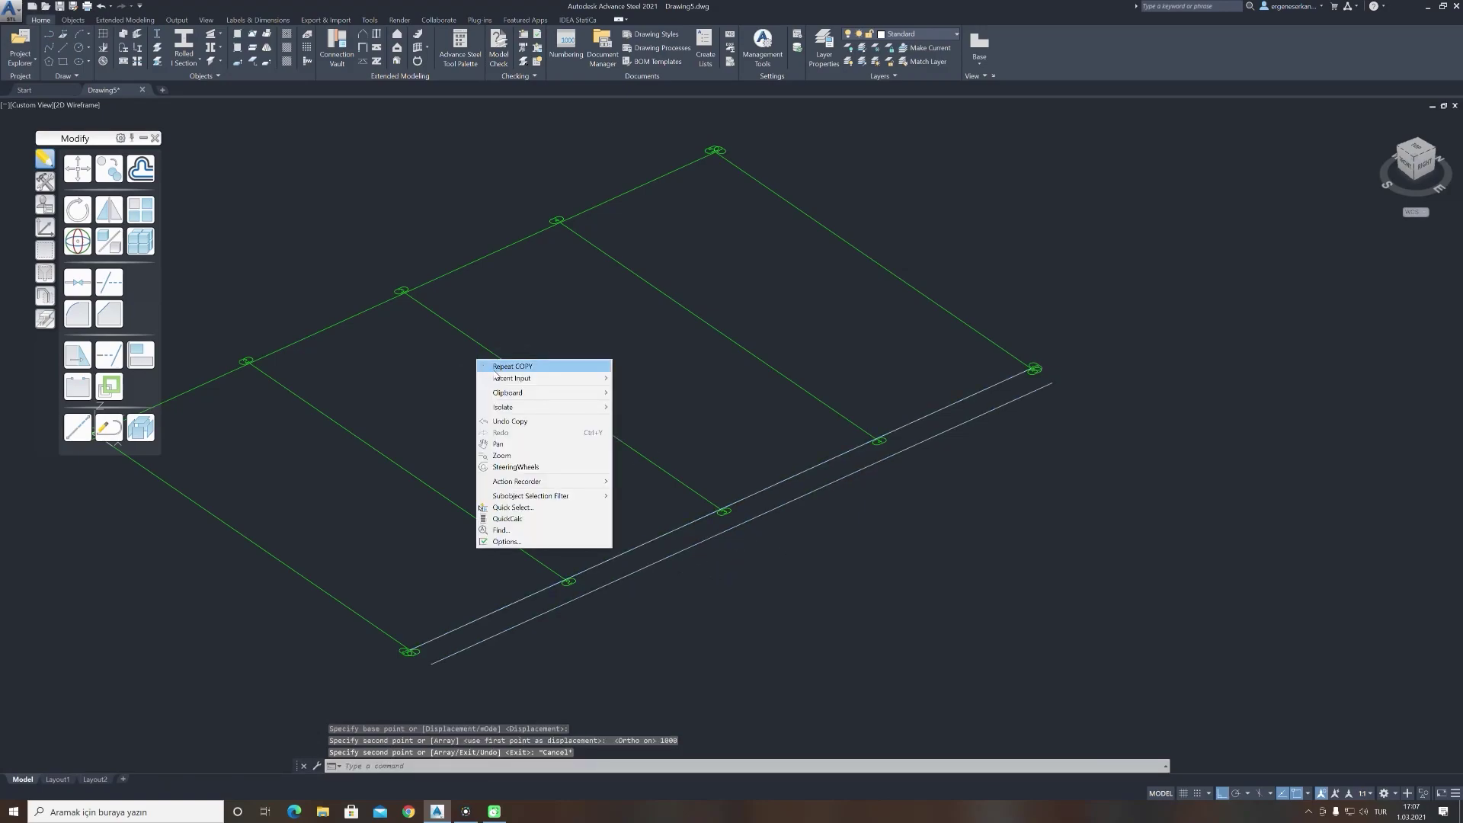
left_click(491, 368)
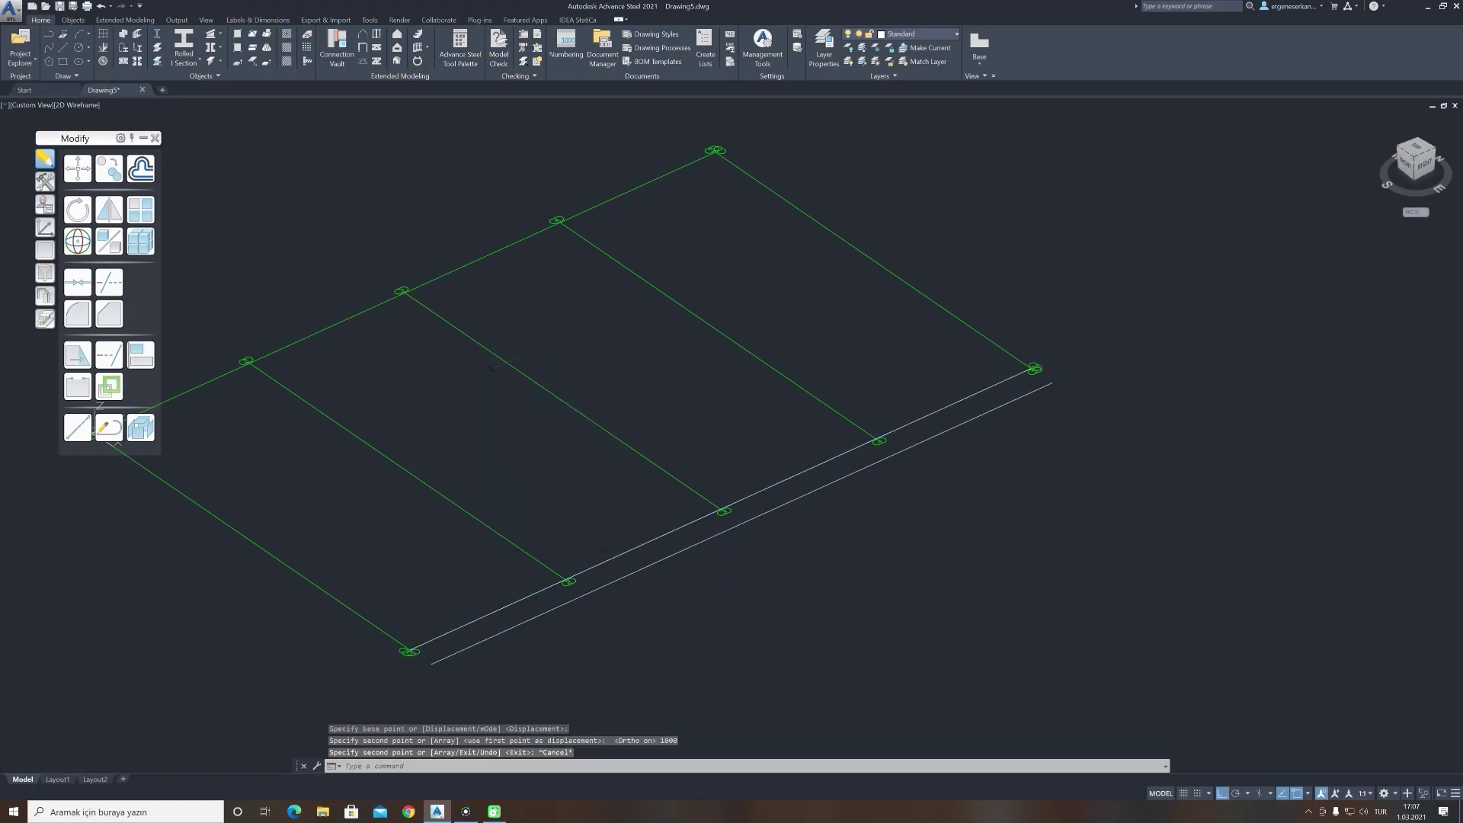
Start a line at the grid origin, cancel it, and reframe the whole grid
left_click(62, 48)
middle_click_drag(404, 365, 690, 358)
scroll(368, 381, "up", 2)
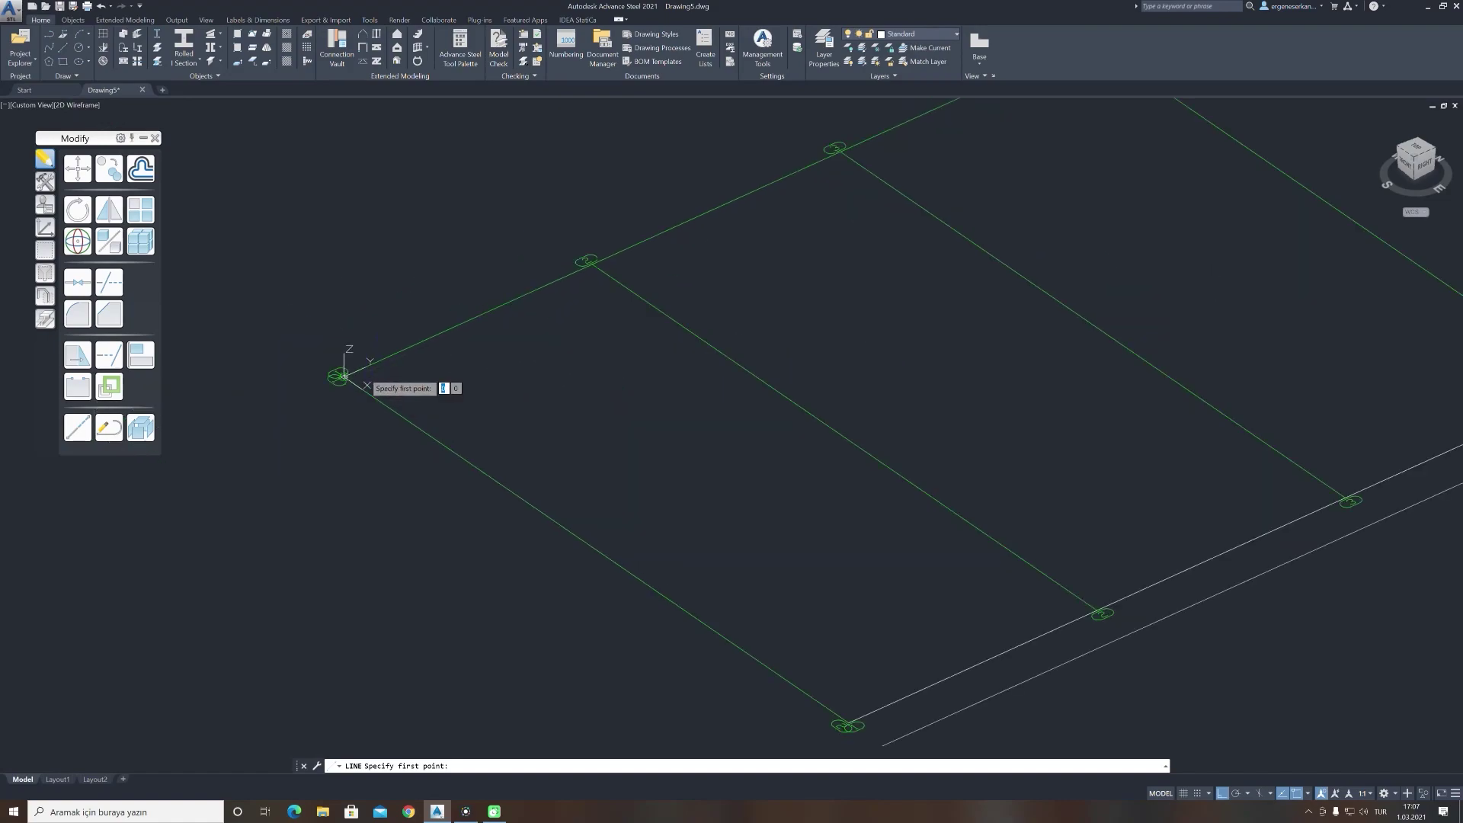
scroll(259, 392, "up", 3)
left_click(236, 394)
scroll(278, 386, "down", 3)
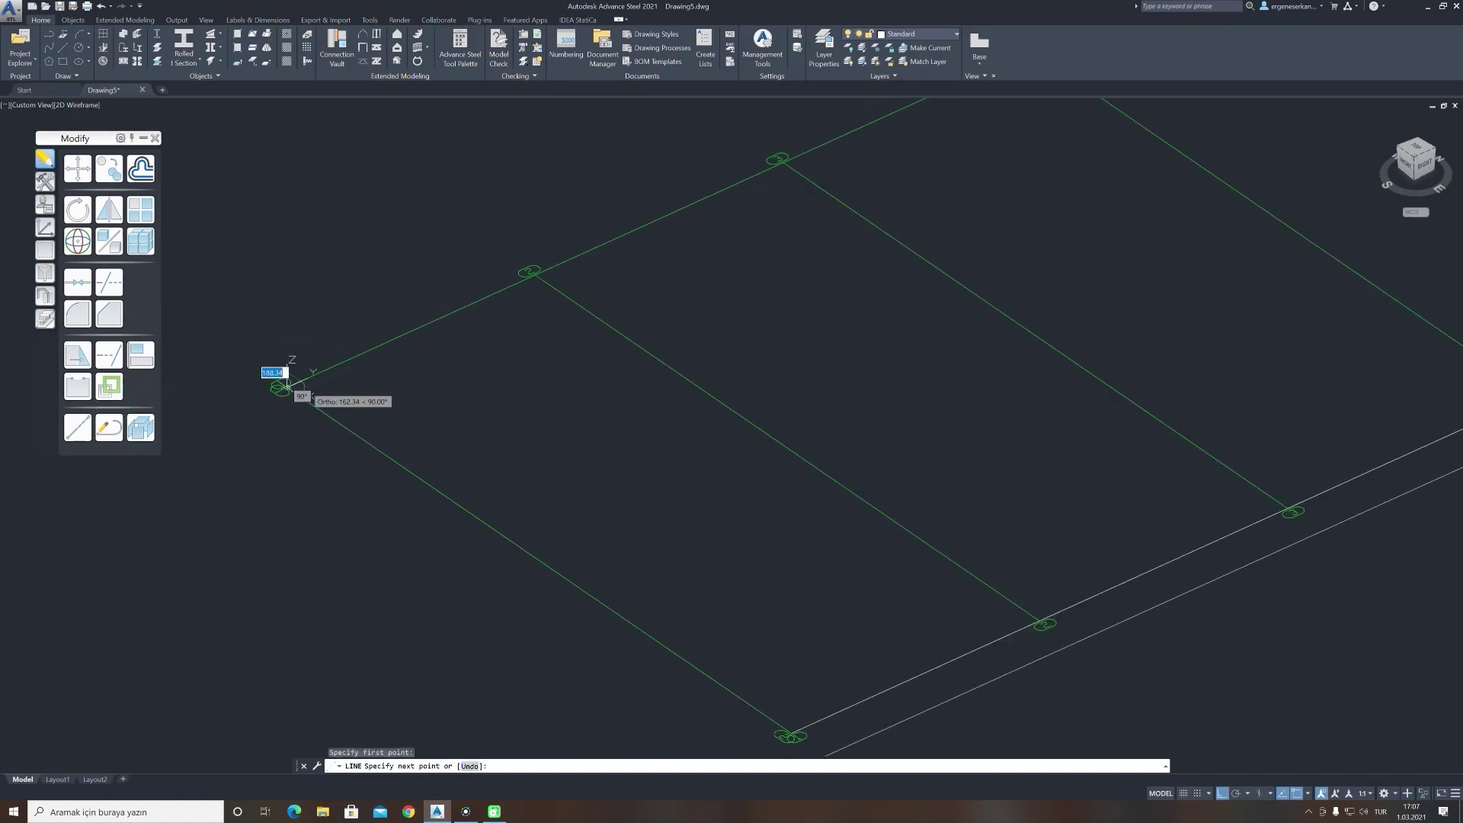
middle_click_drag(539, 582, 418, 360)
scroll(732, 526, "up", 3)
scroll(734, 533, "up", 2)
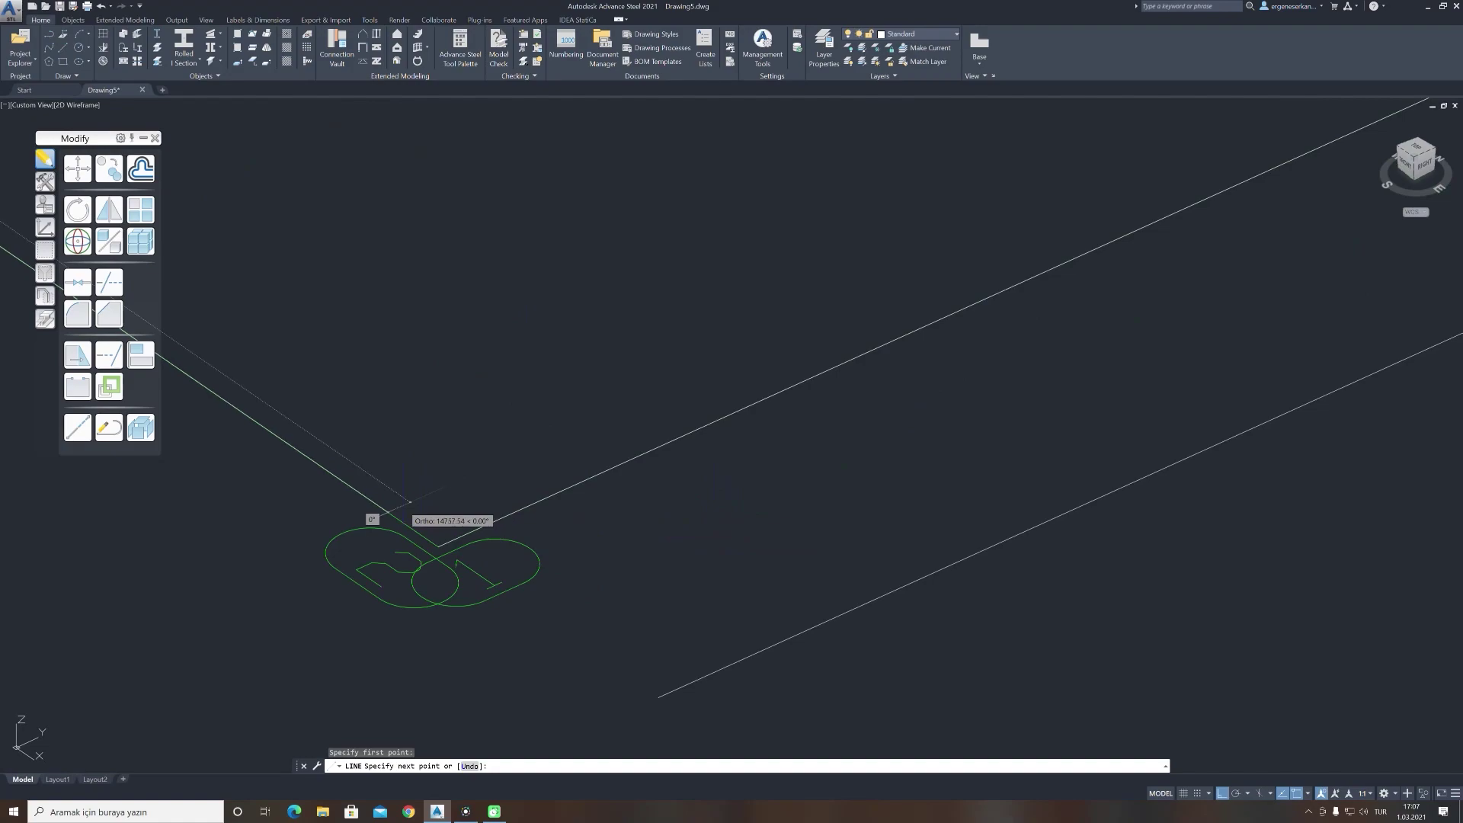
key("Escape")
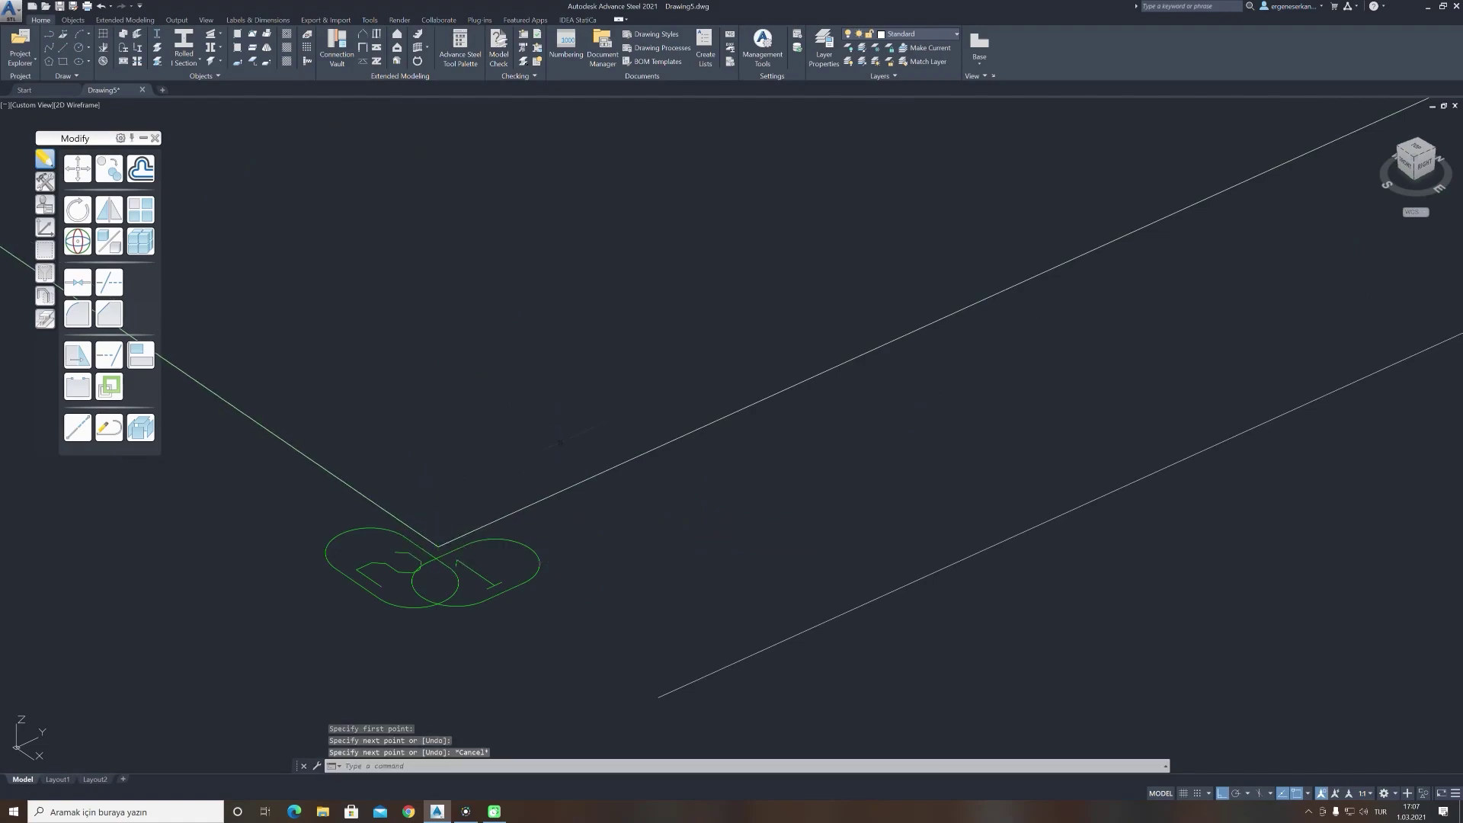
scroll(457, 496, "down", 2)
scroll(533, 426, "down", 2)
scroll(552, 369, "down", 1)
middle_click_drag(553, 369, 535, 417)
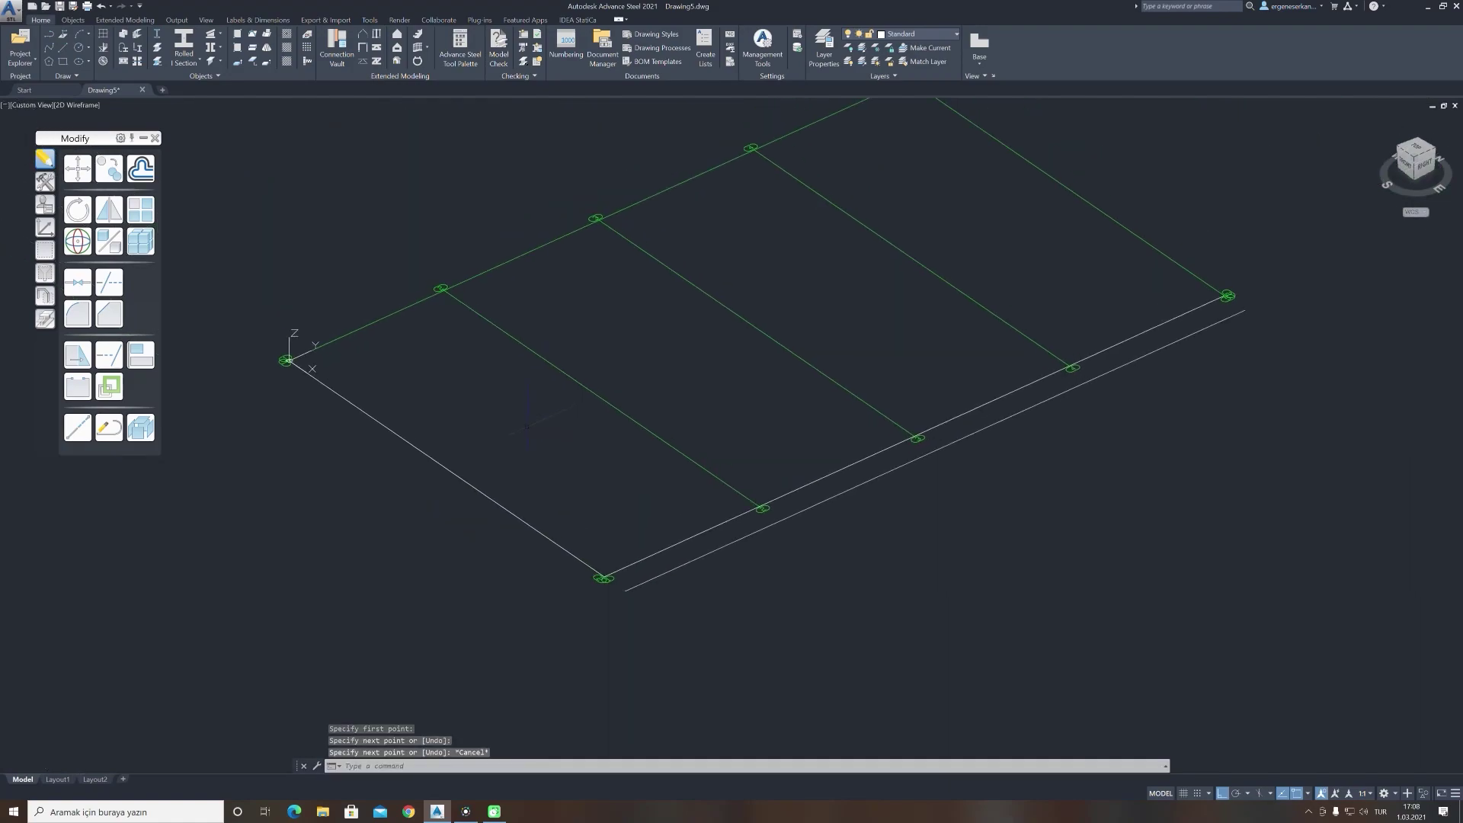
Copy the left edge line 1000 outward
type("co")
key("Return")
left_click(445, 468)
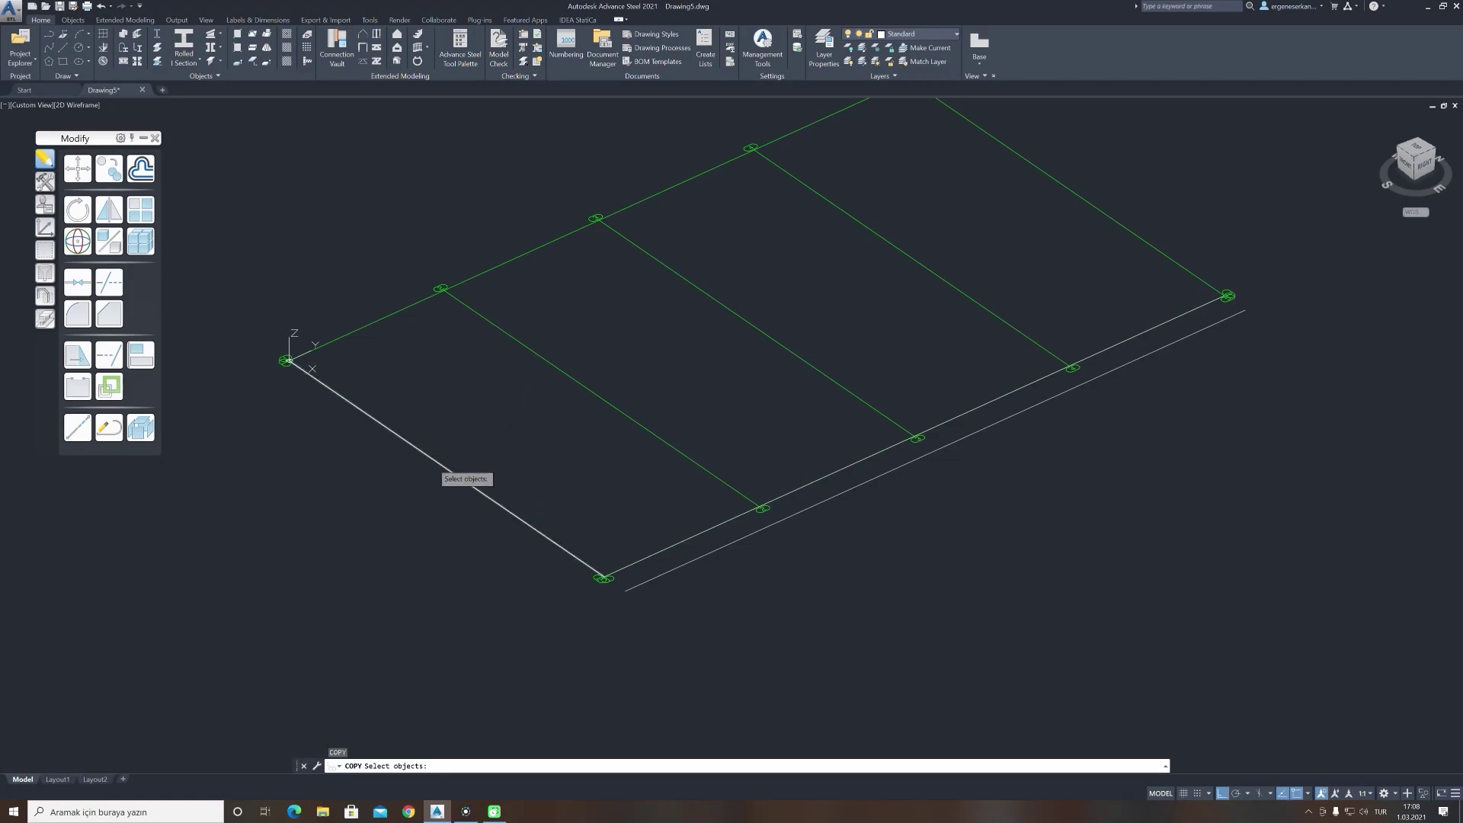
key("Return")
left_click(489, 421)
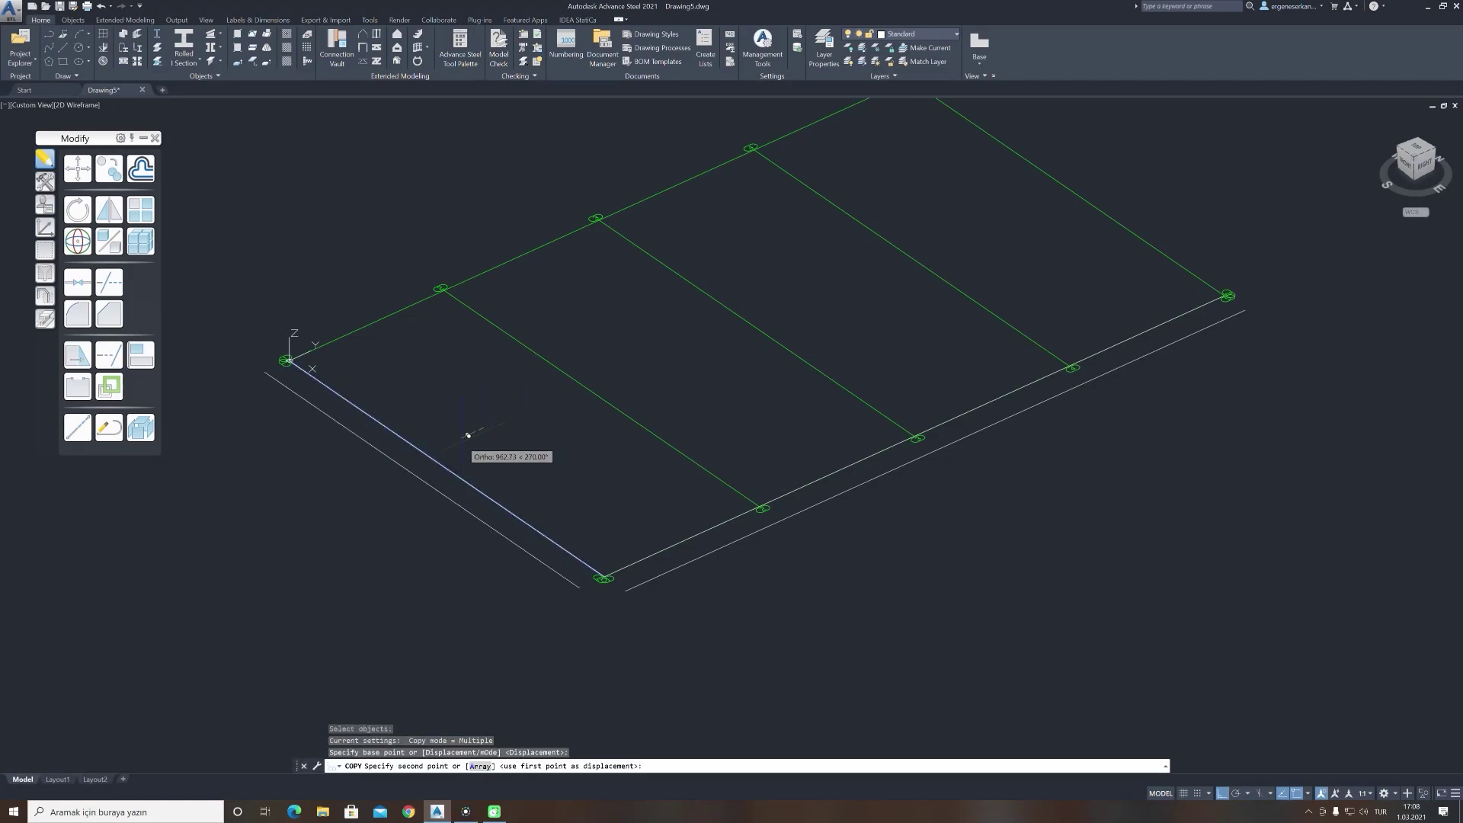
type("1000")
key("Return")
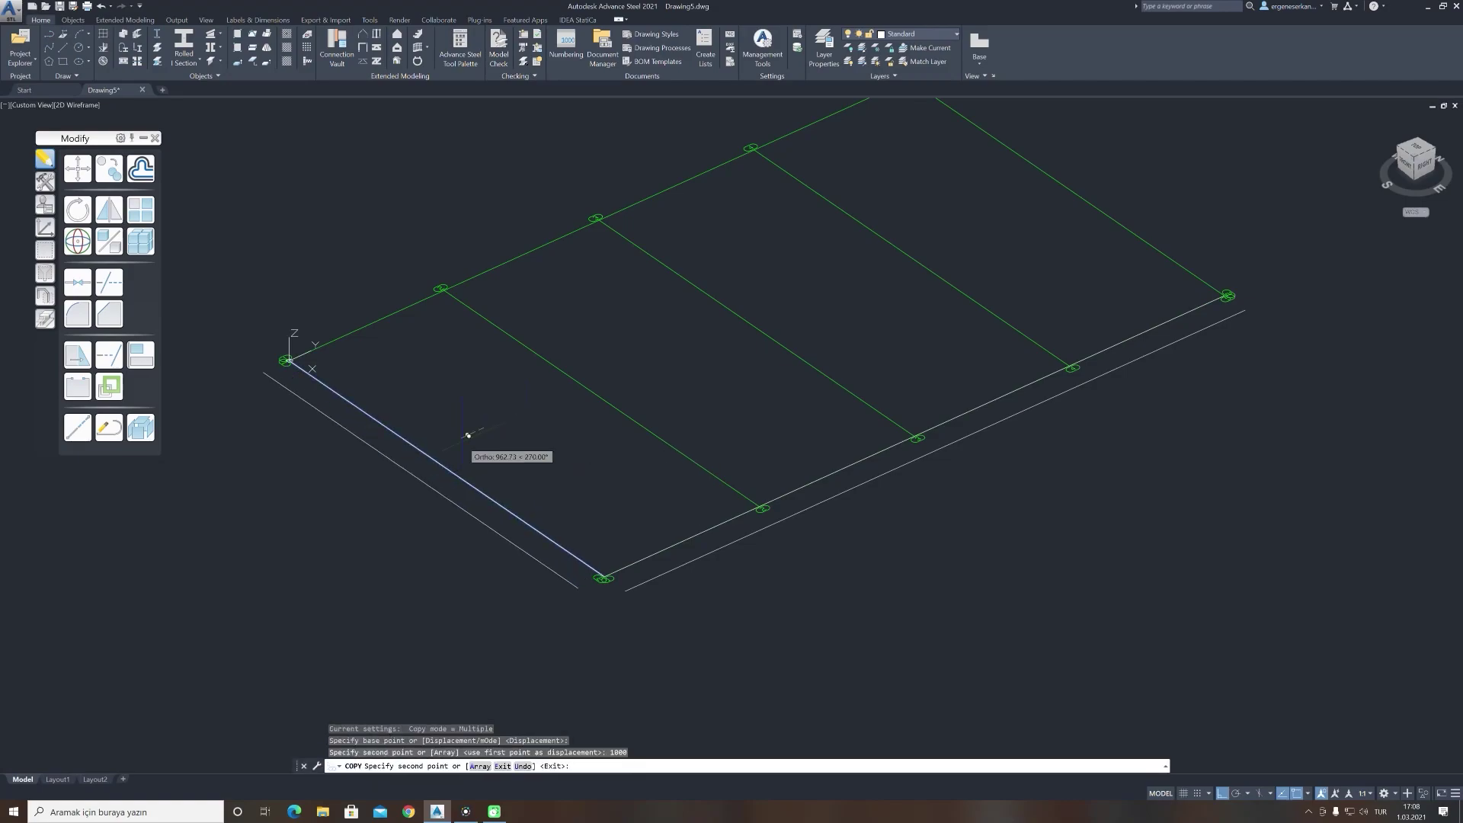
key("Escape")
right_click(441, 378)
key("Escape")
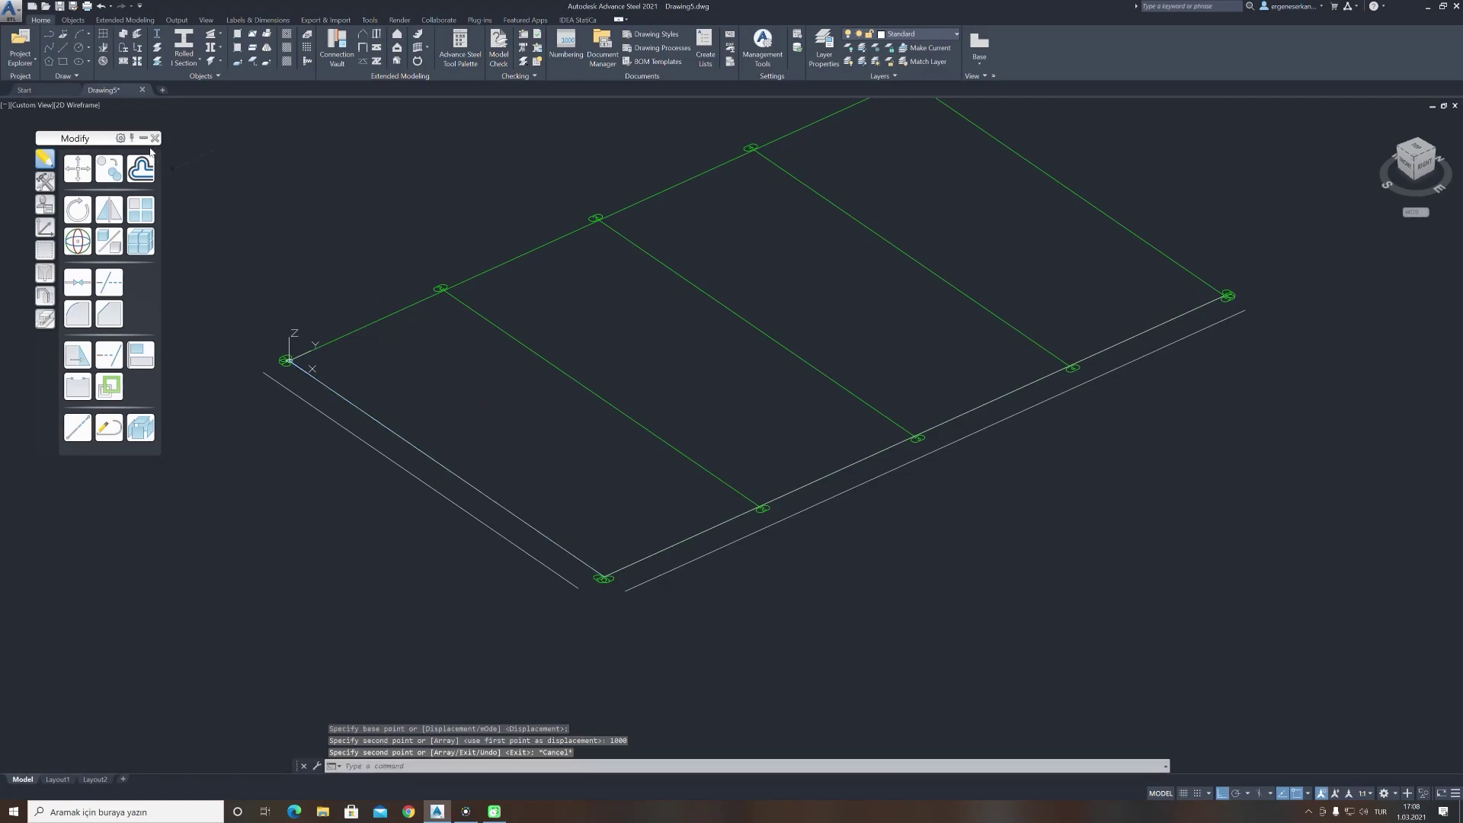
left_click(66, 55)
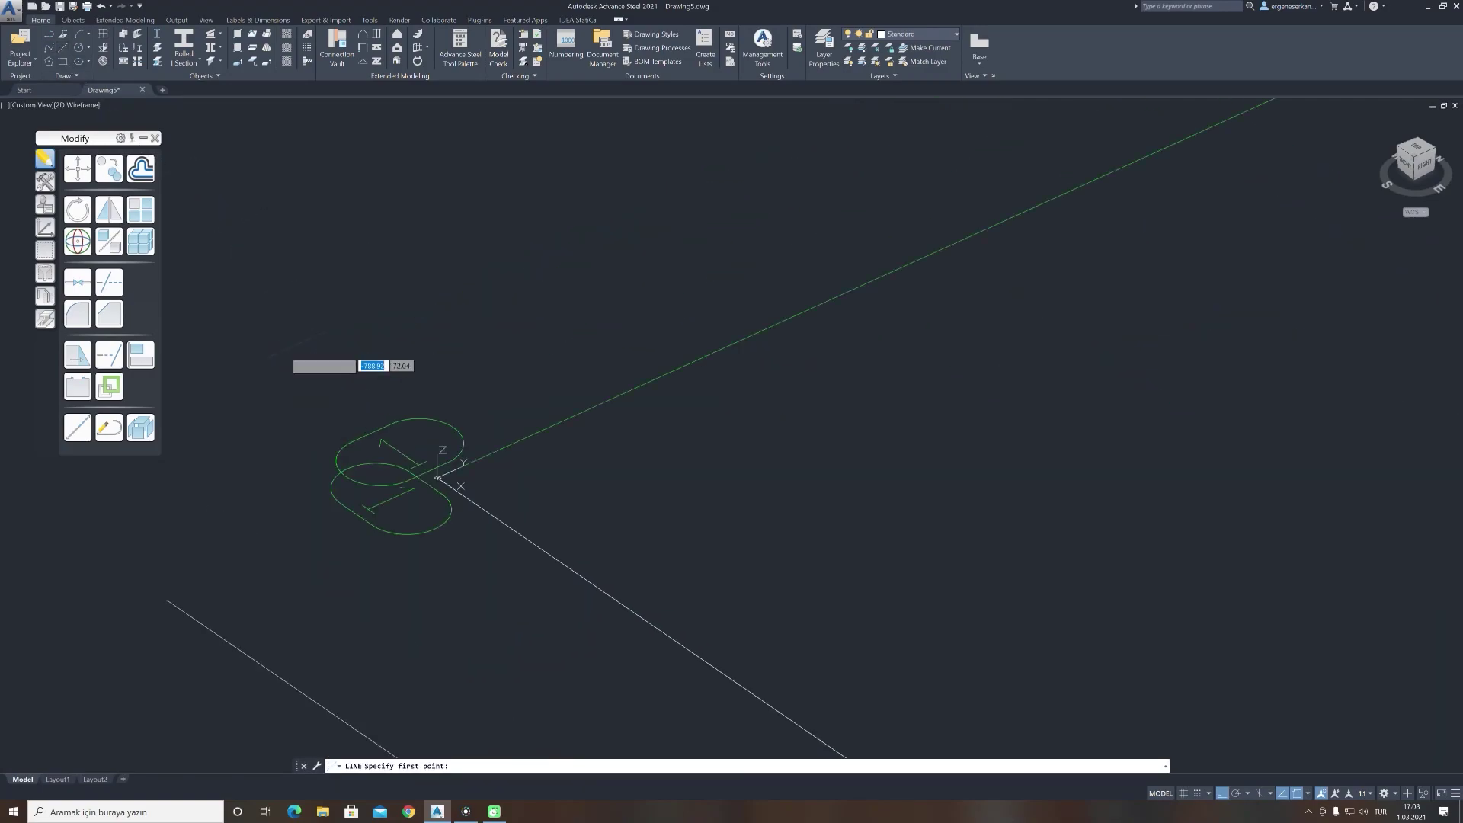
Draw a helper line from the grid's left corner node to its top corner
scroll(278, 352, "up", 5)
scroll(438, 478, "down", 5)
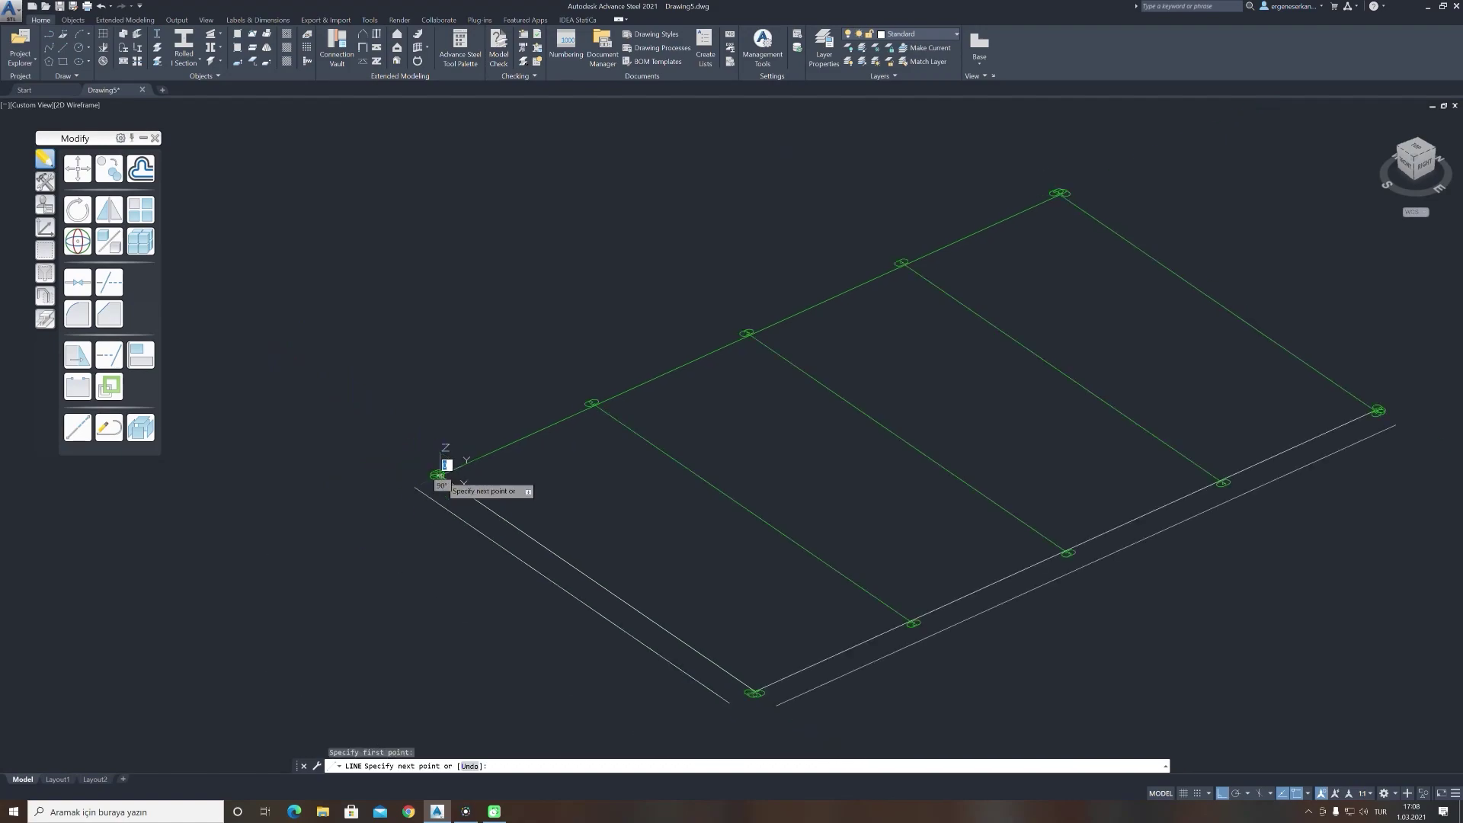
left_click(440, 474)
scroll(846, 291, "up", 2)
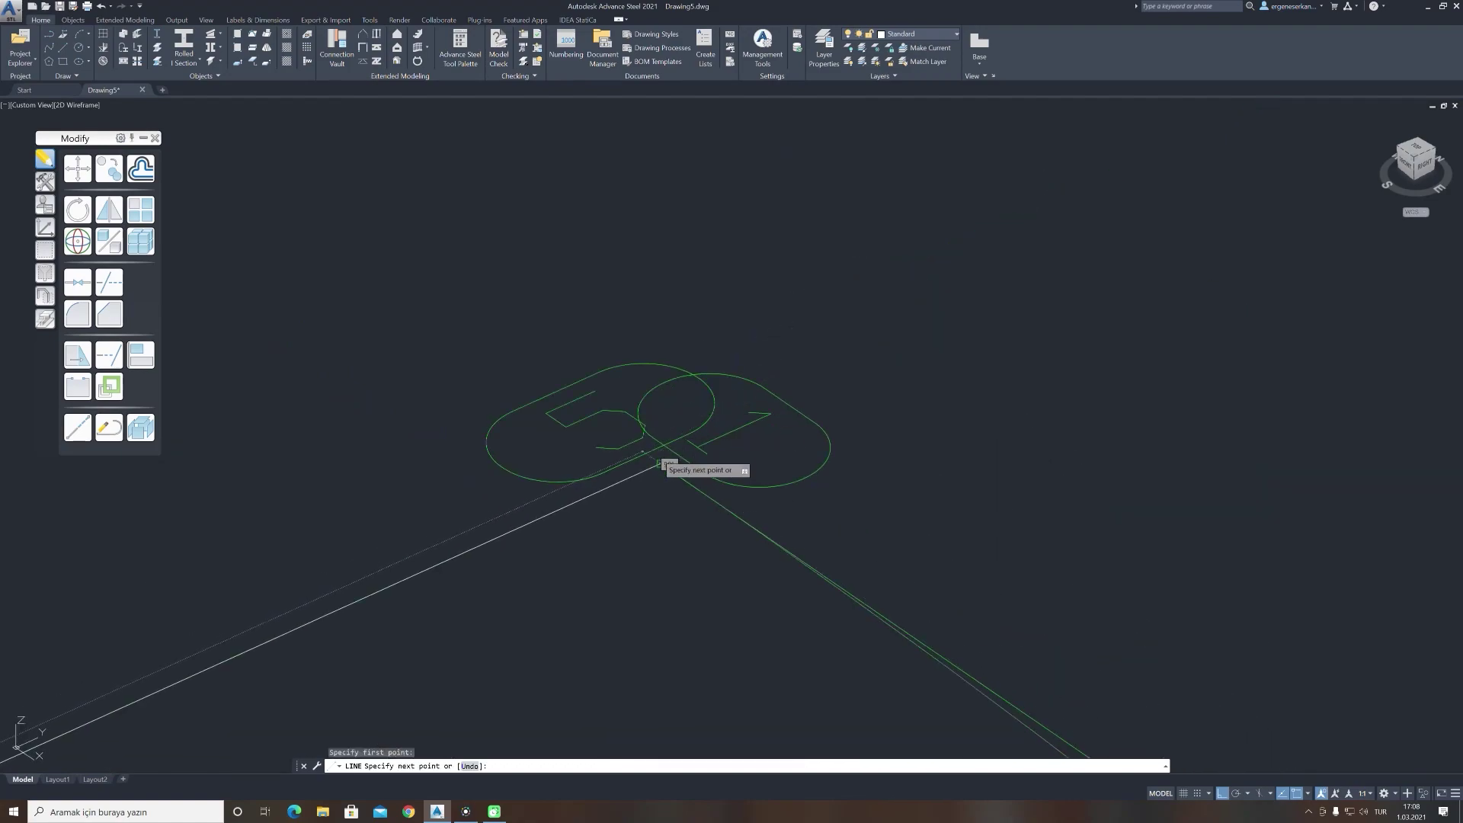
left_click(640, 476)
key("Escape")
scroll(762, 331, "down", 10)
scroll(565, 333, "down", 8)
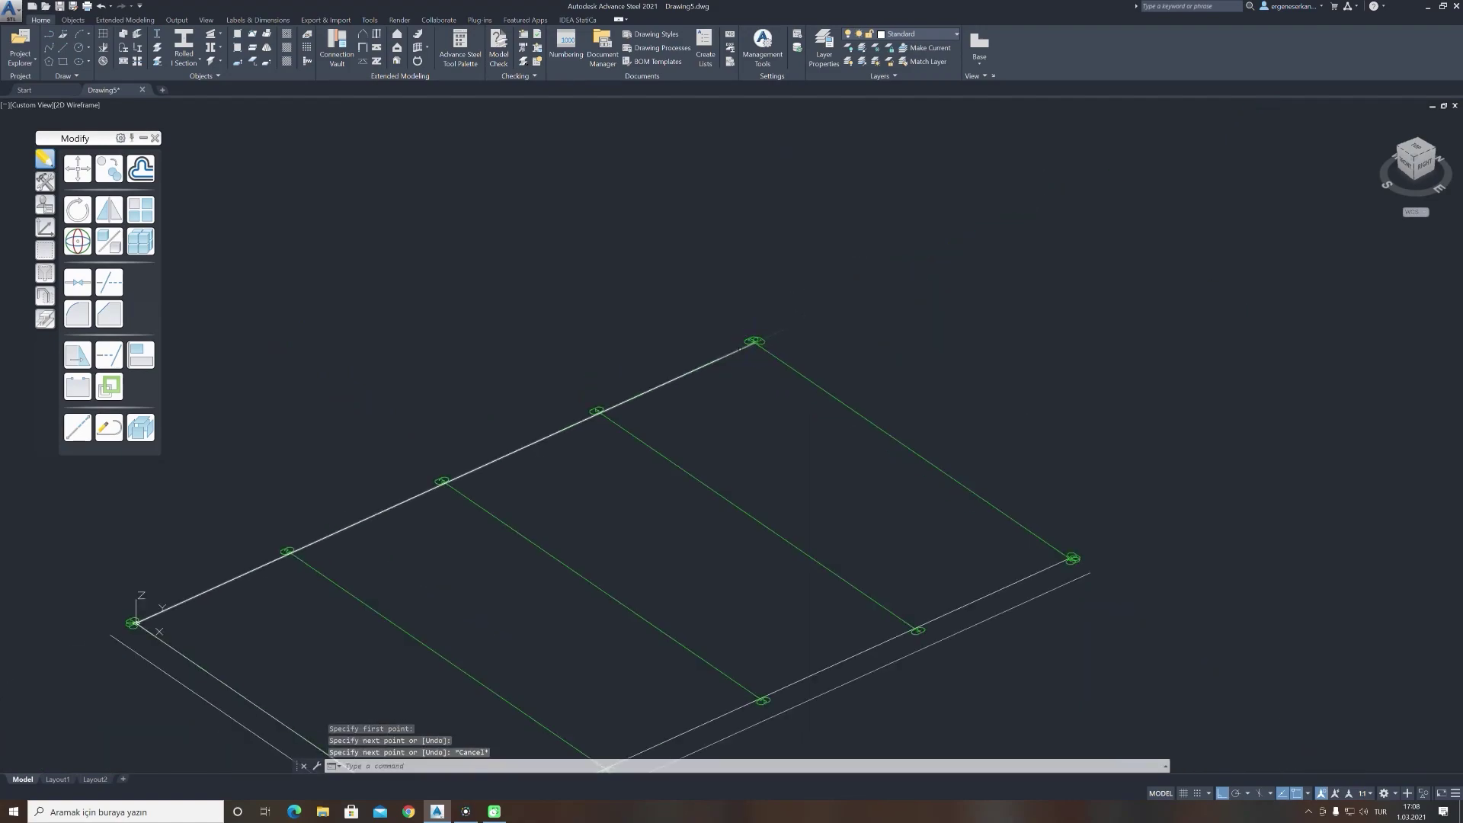
scroll(472, 434, "up", 2)
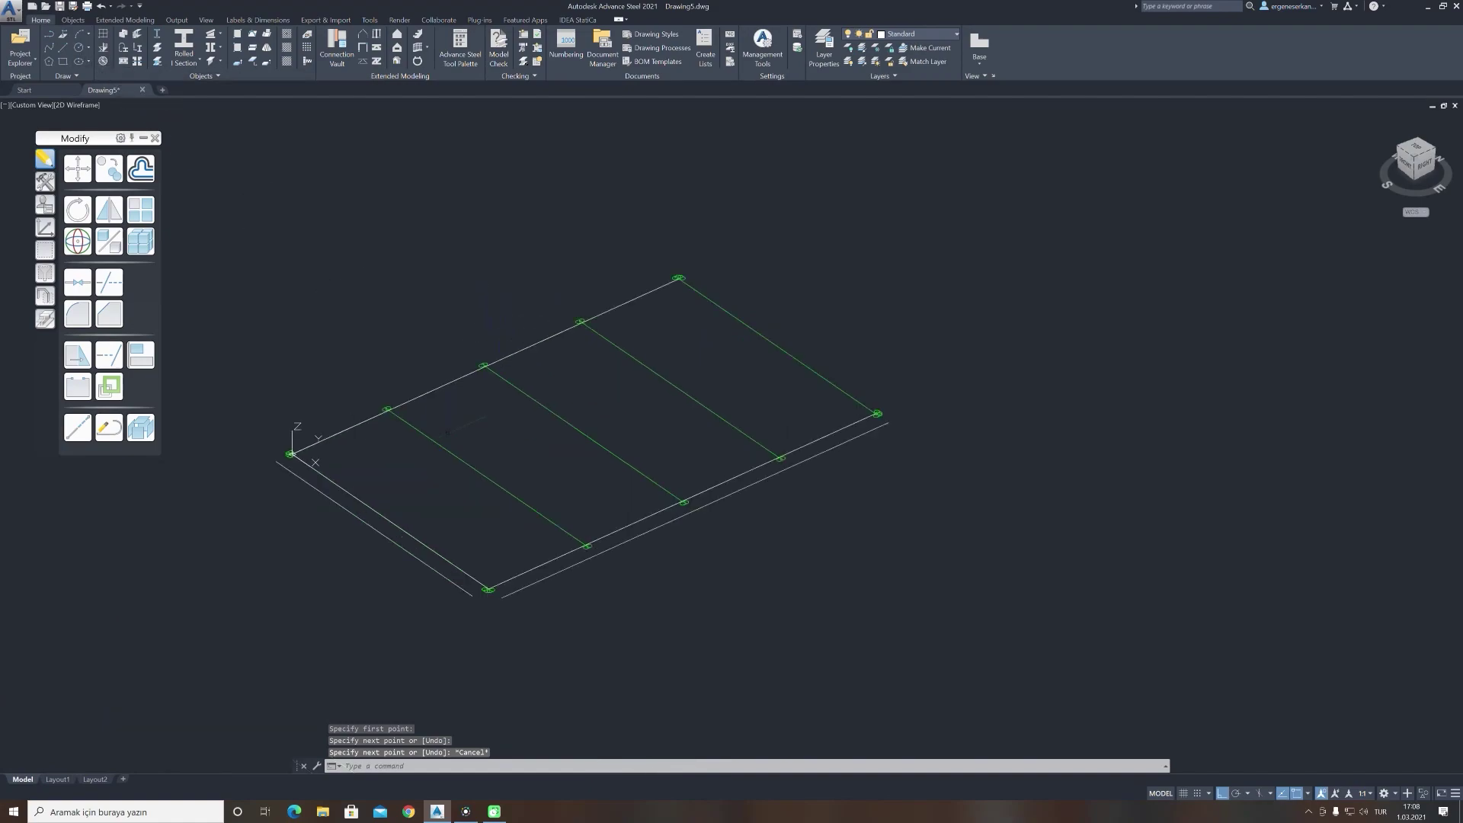
scroll(473, 435, "up", 2)
middle_click_drag(470, 436, 525, 437)
Copy the top edge line 1000 outward
type("co")
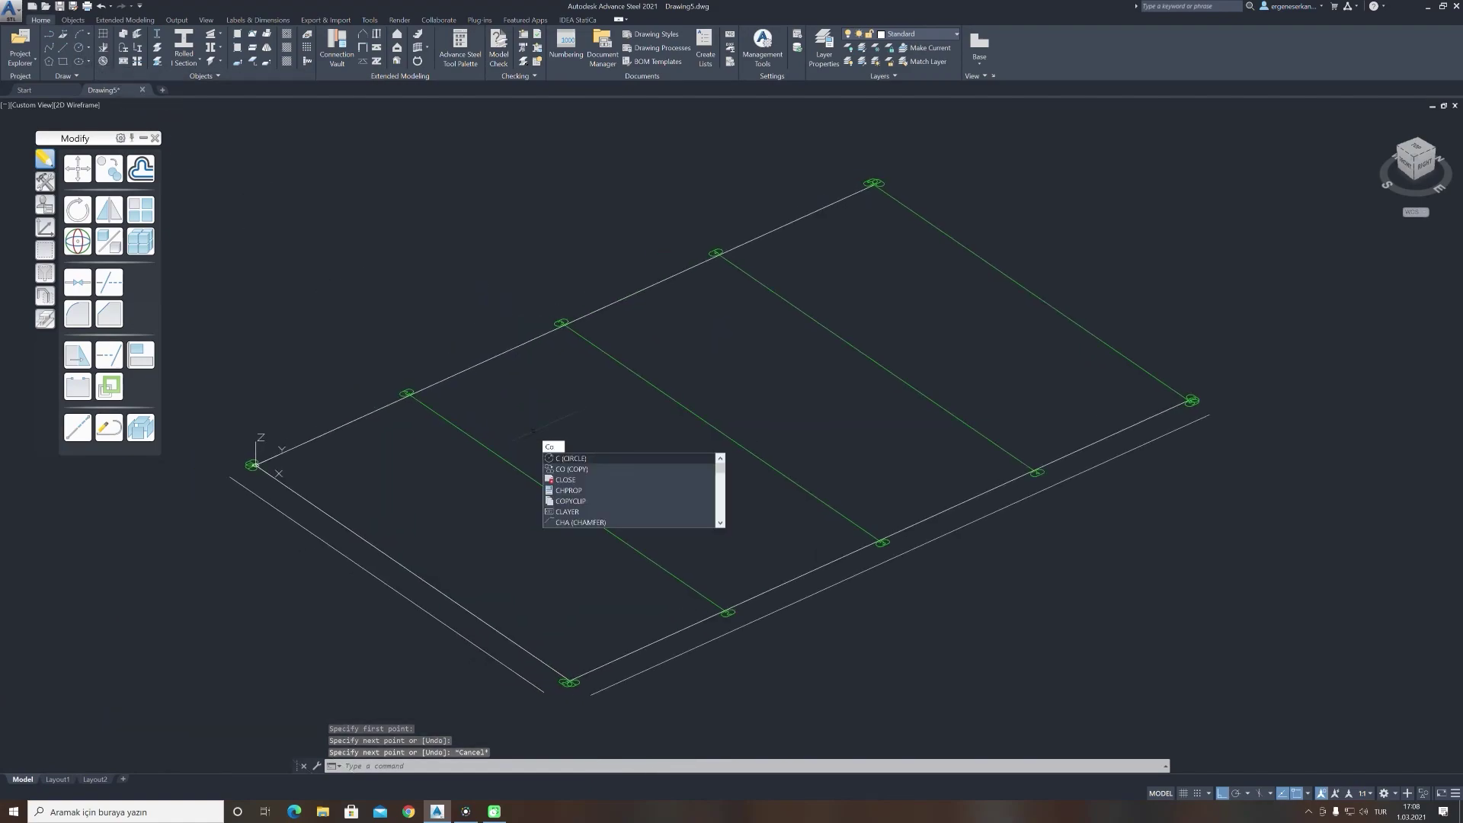
key("Return")
left_click(471, 367)
key("Return")
left_click(533, 407)
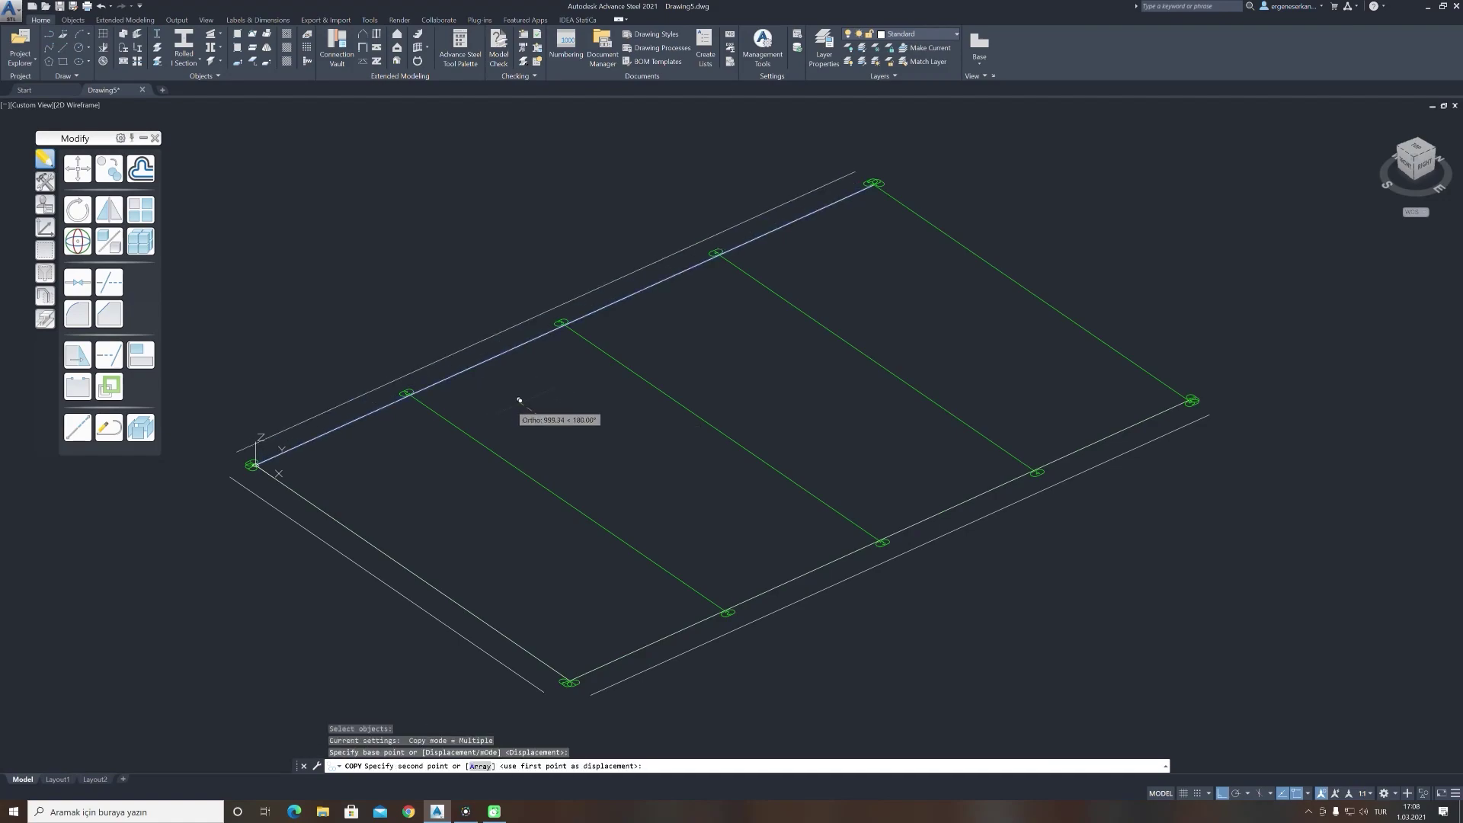
type("1000")
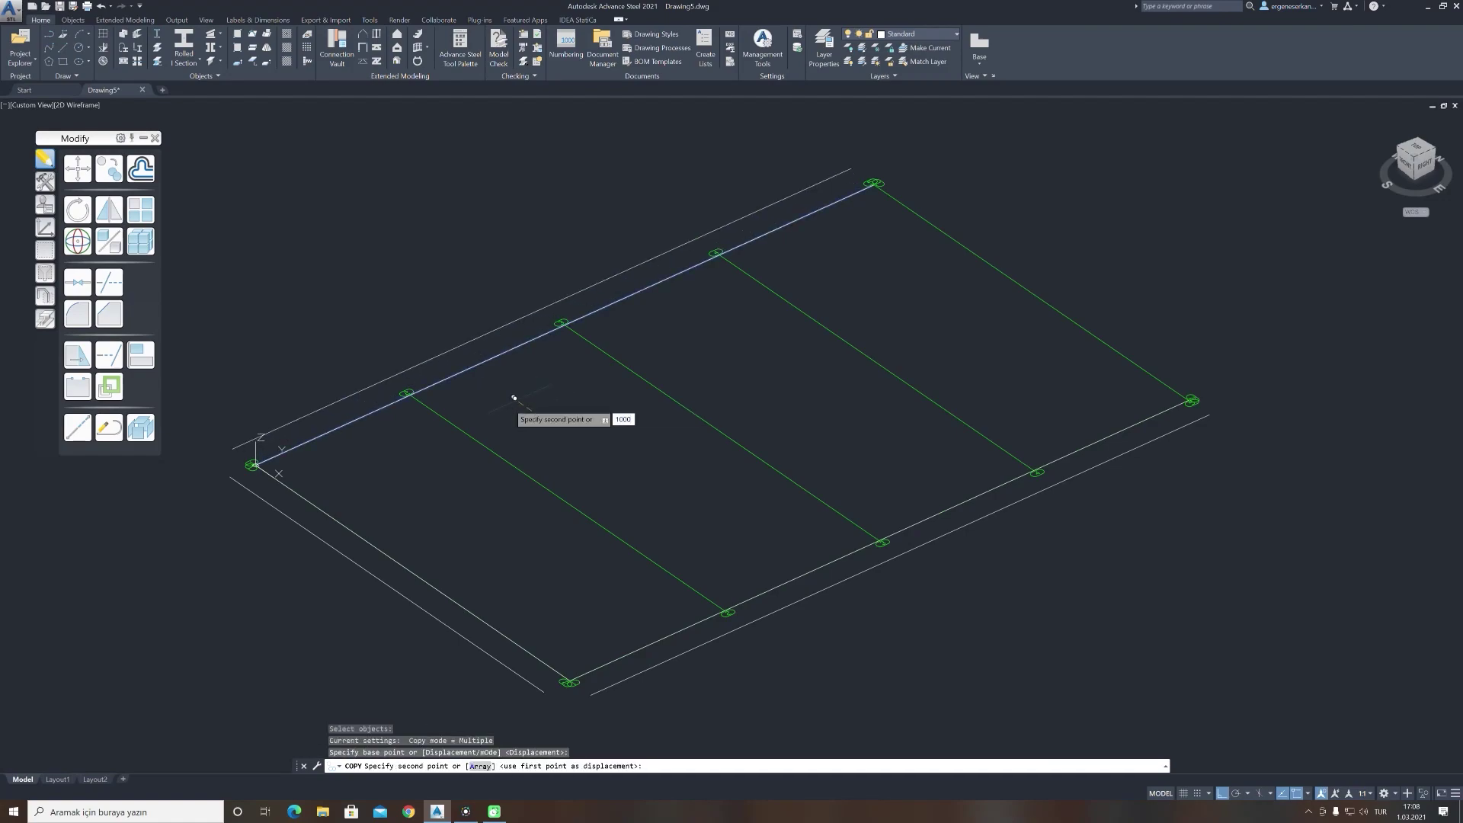
key("Return")
key("Escape")
right_click(562, 395)
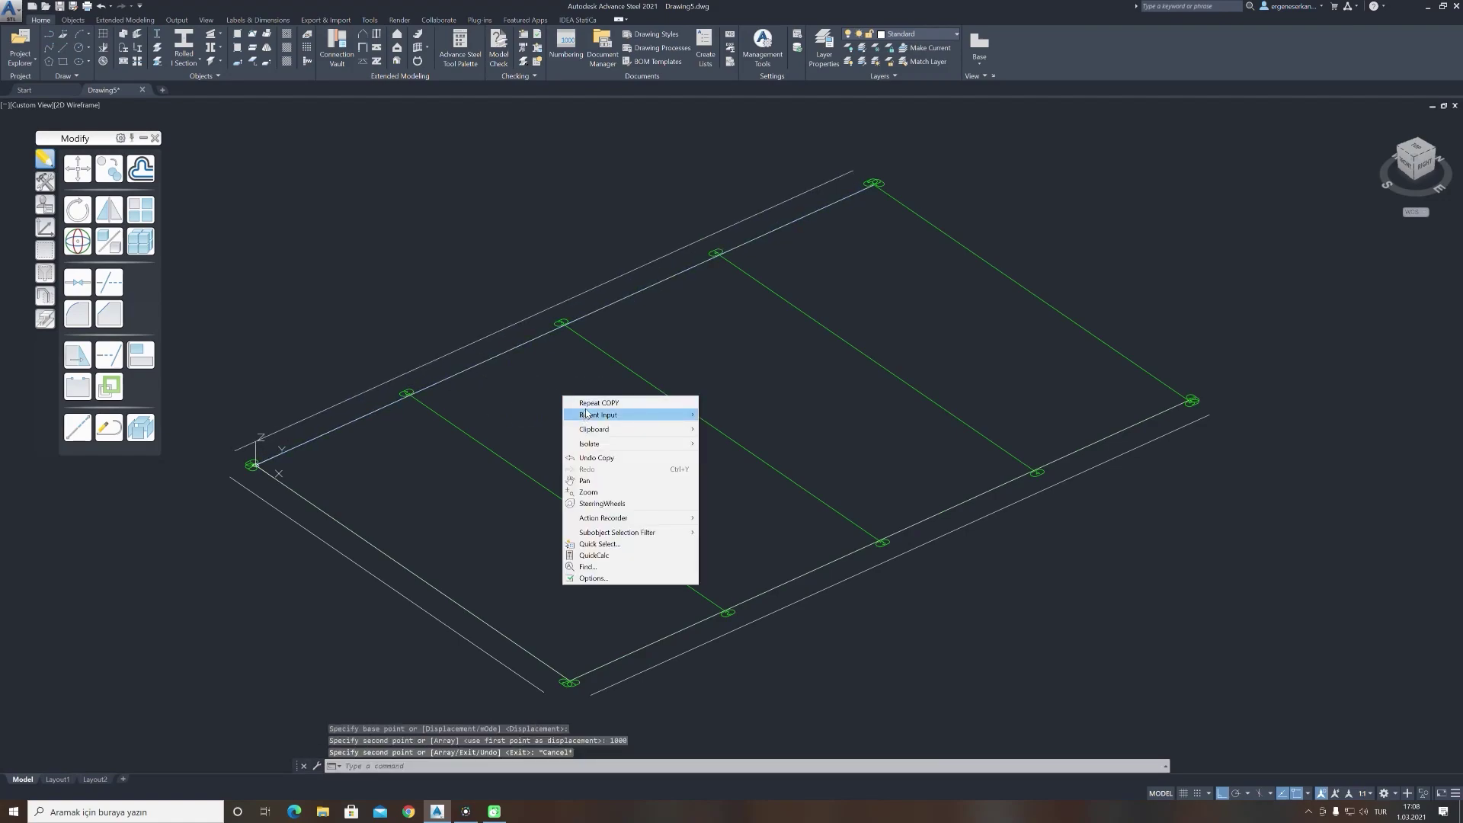
key("Escape")
Draw another helper line between two corner grid nodes
left_click(62, 48)
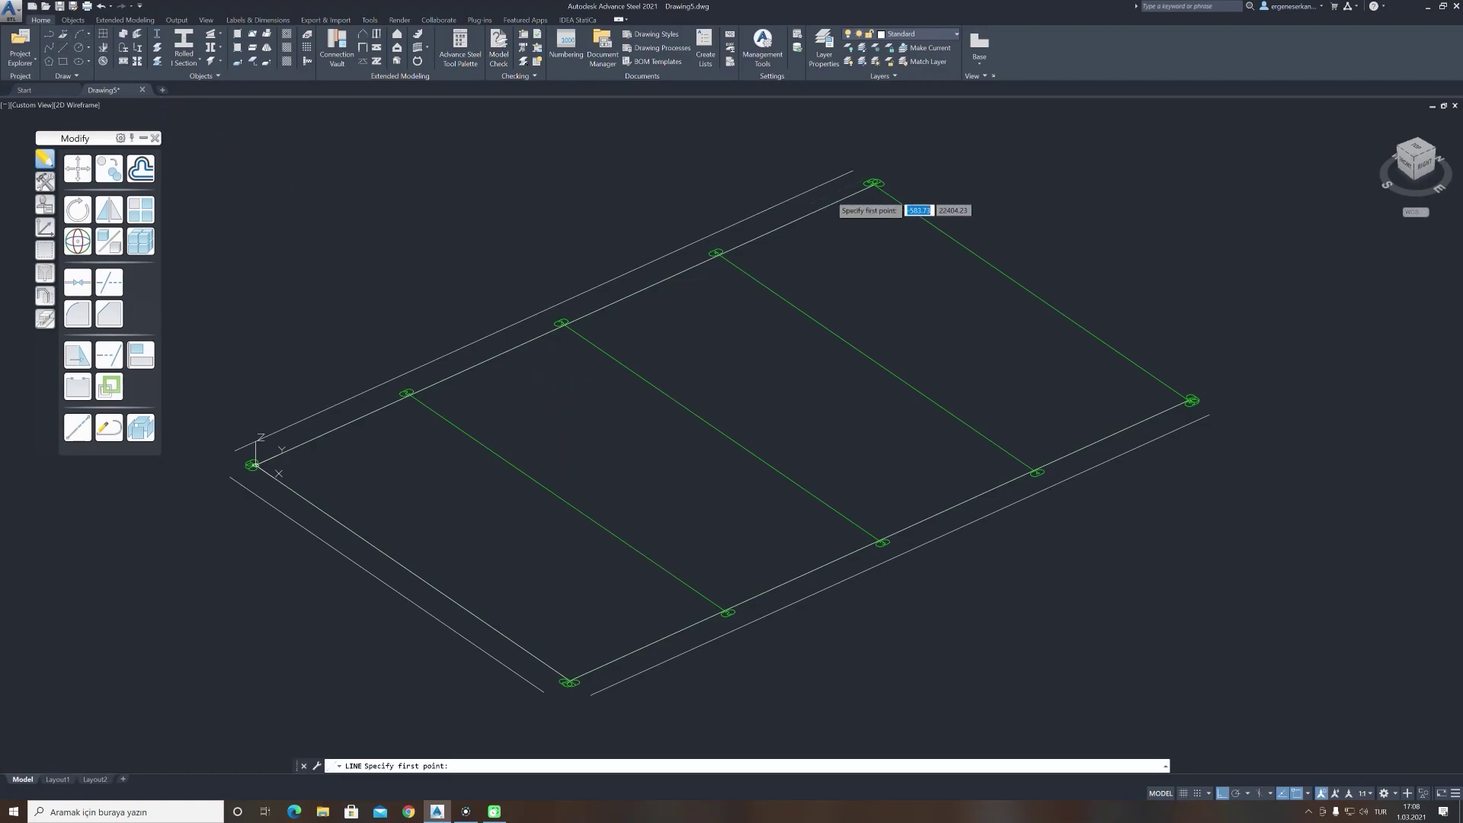
scroll(876, 191, "up", 4)
scroll(839, 221, "up", 3)
left_click(829, 230)
scroll(747, 236, "down", 2)
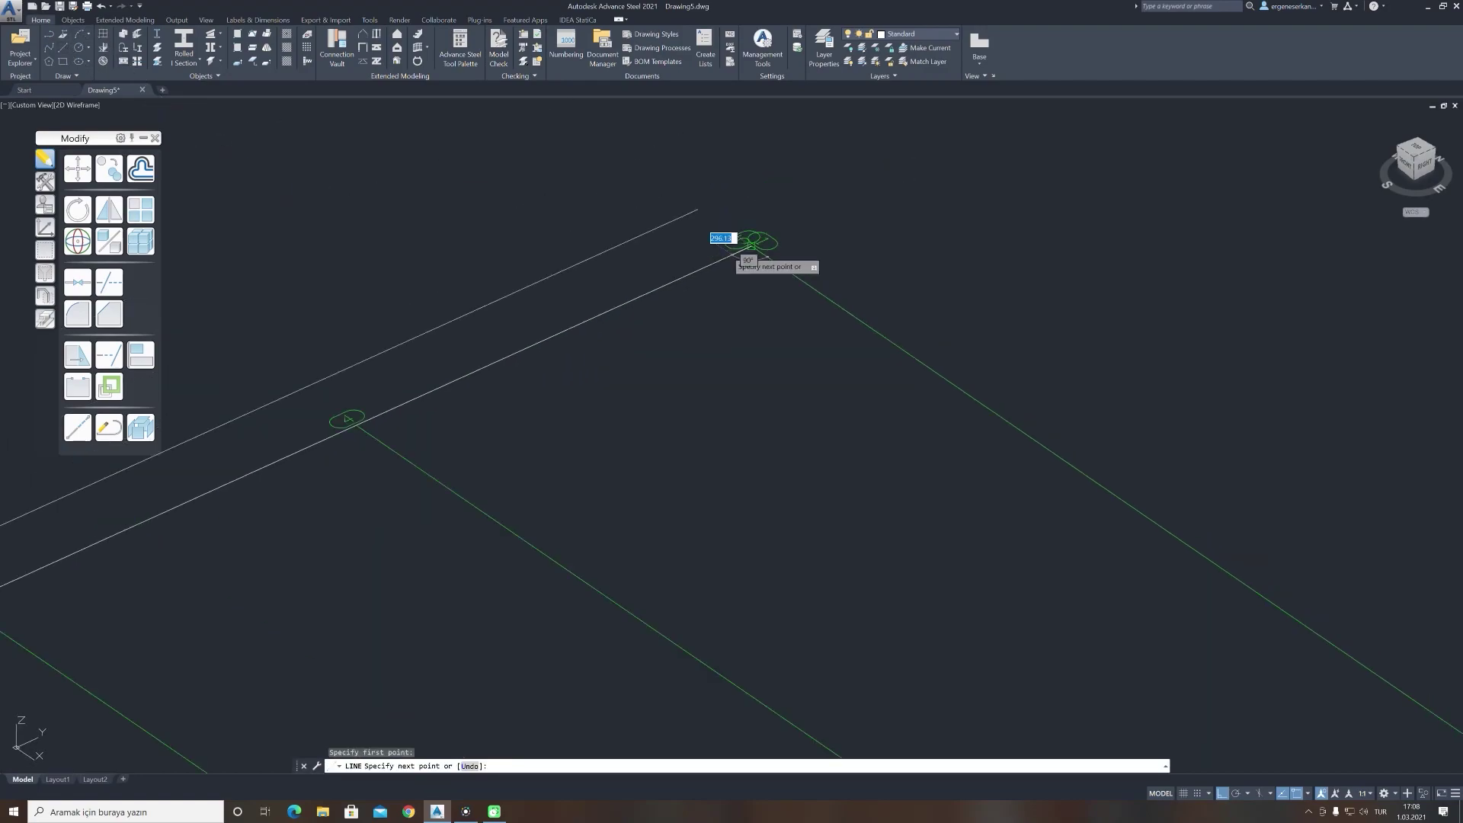
scroll(997, 445, "down", 3)
scroll(1083, 419, "up", 5)
scroll(1077, 422, "up", 4)
middle_click_drag(640, 499, 876, 290)
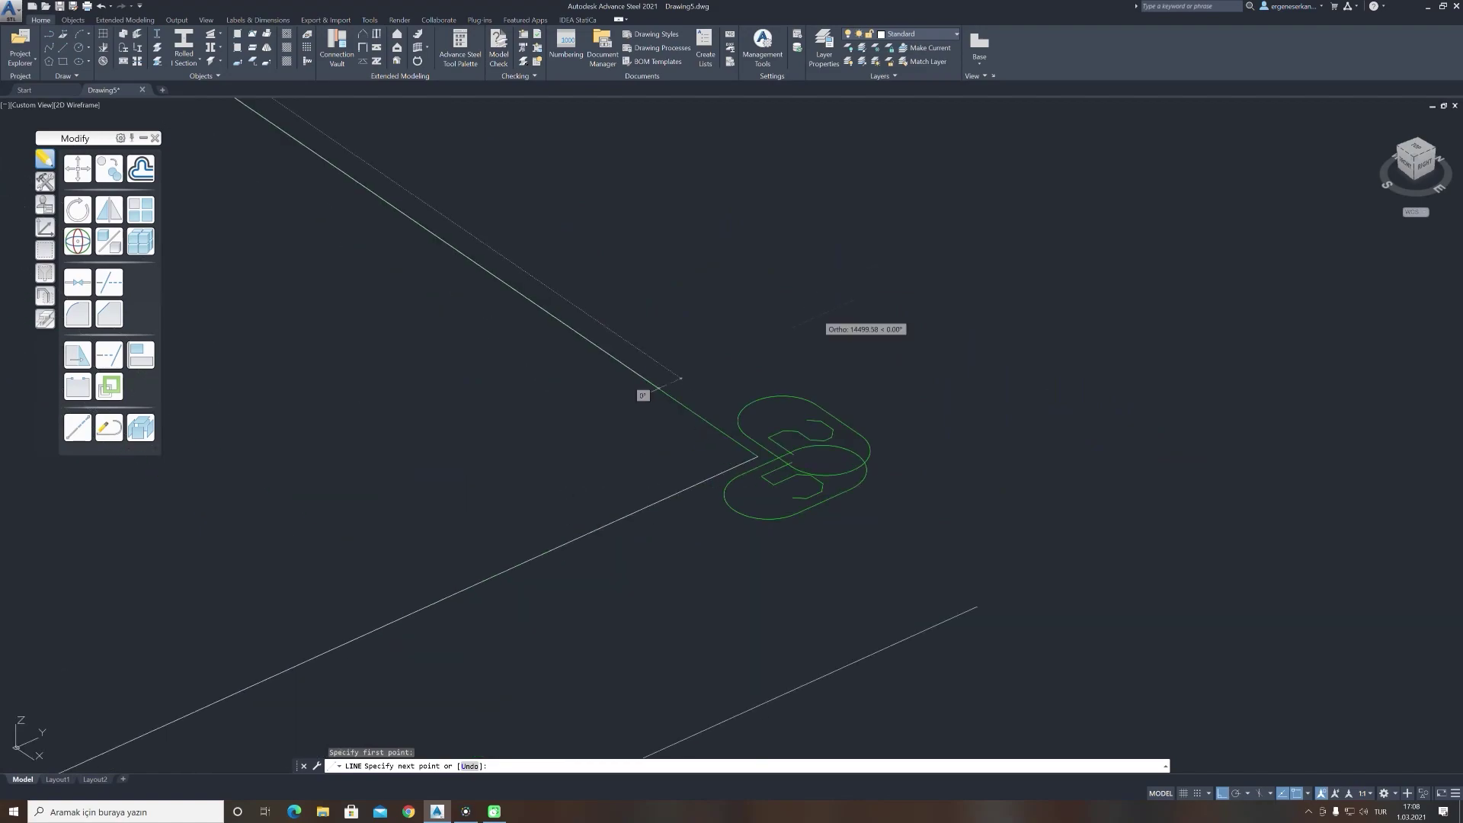
left_click(756, 456)
key("Escape")
scroll(757, 456, "down", 3)
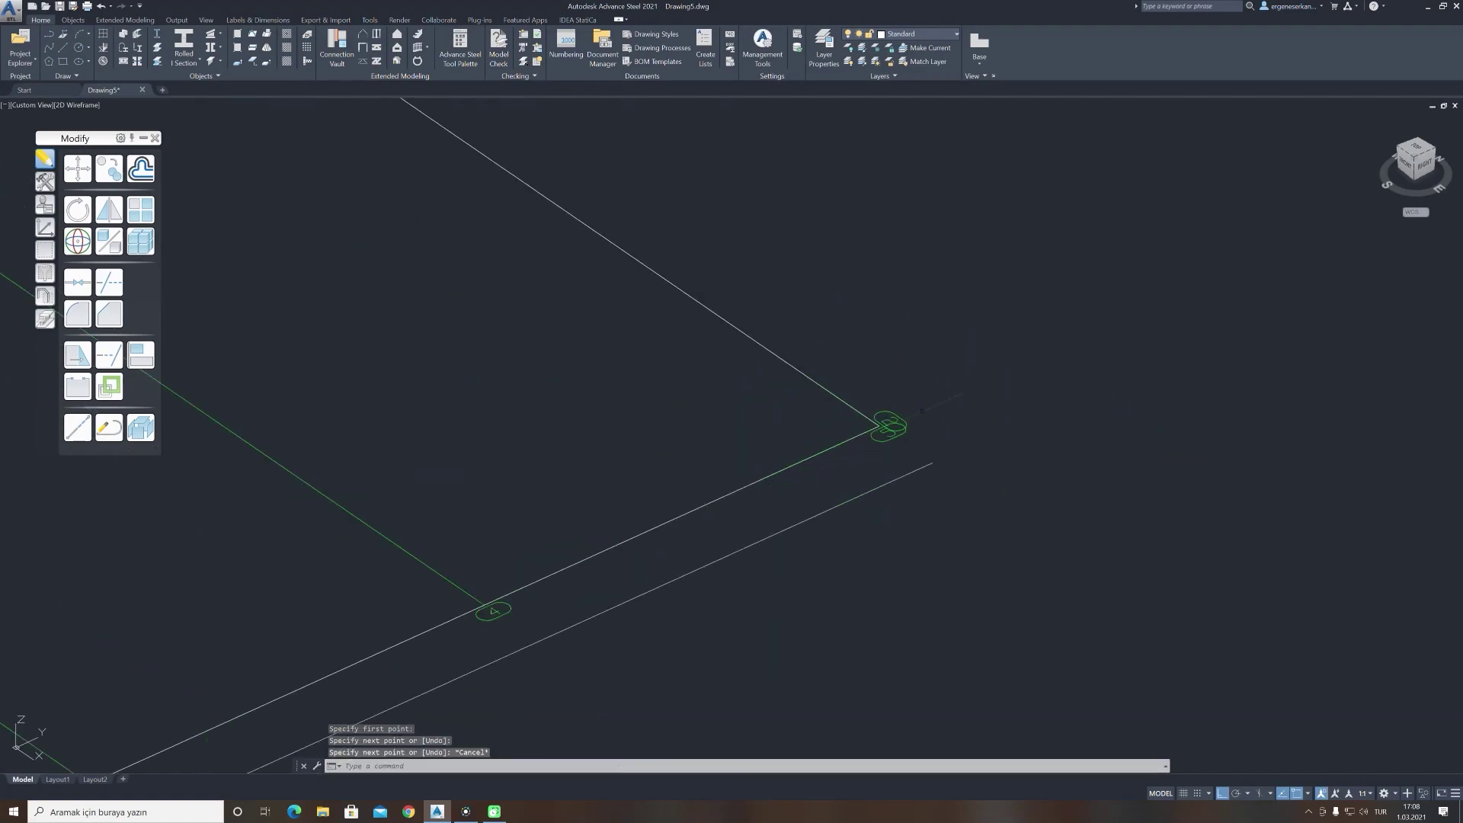
scroll(747, 343, "down", 3)
middle_click_drag(750, 272, 741, 302)
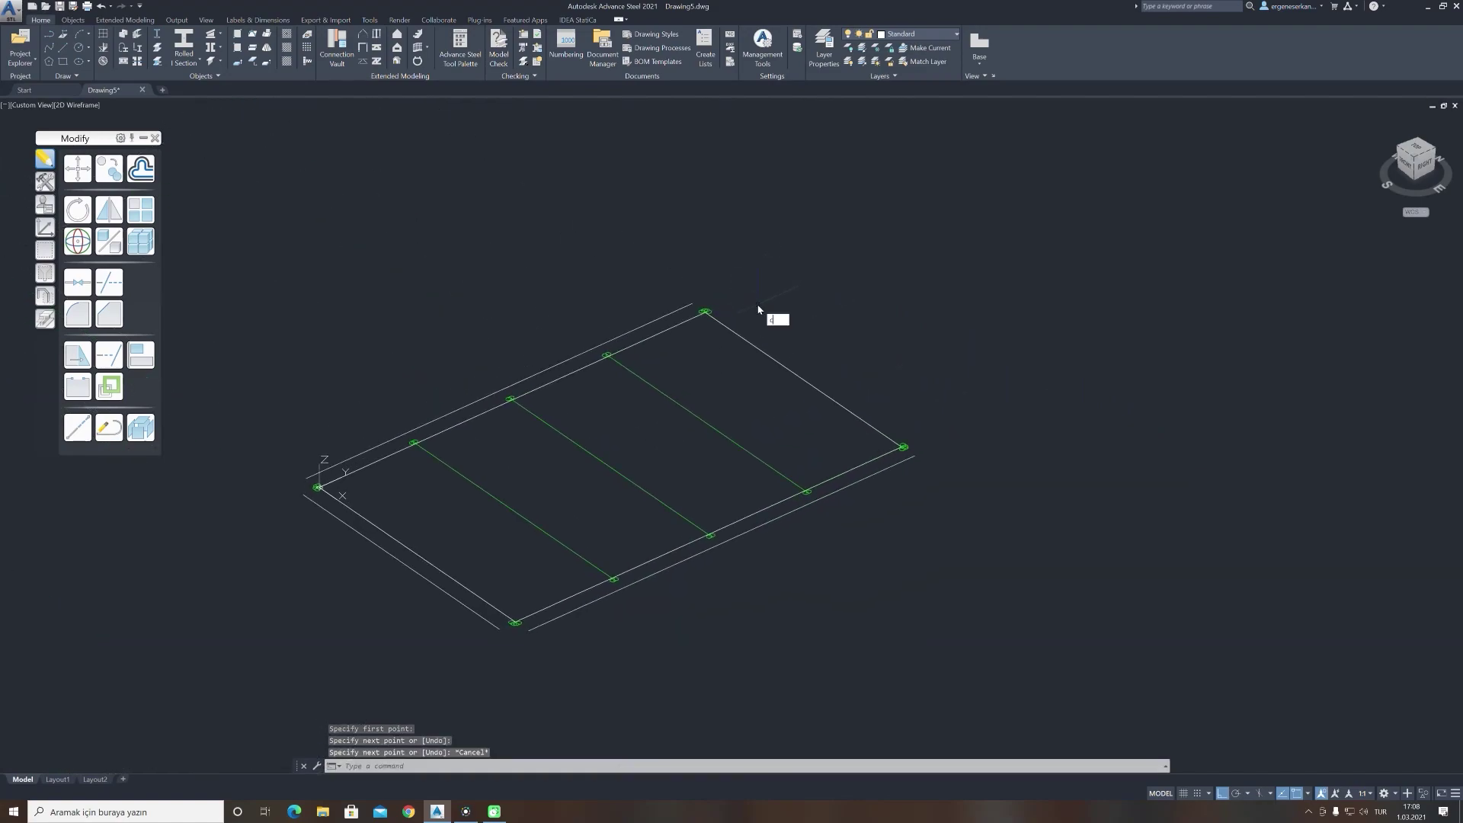
Copy the right edge line 1000 outside the grid
right_click(763, 316)
left_click(773, 339)
left_click(755, 345)
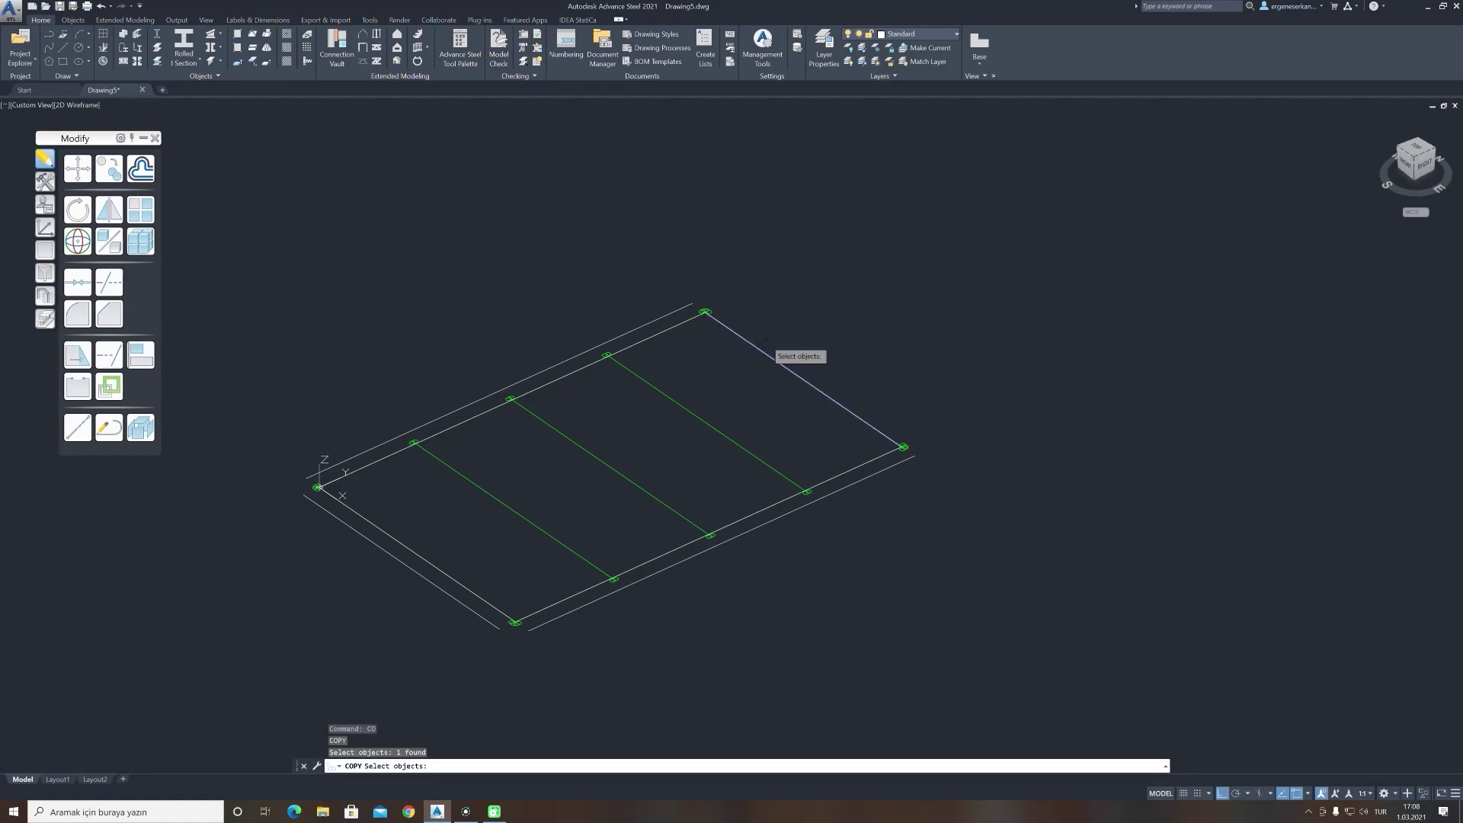
key("Return")
left_click(792, 326)
type("1000")
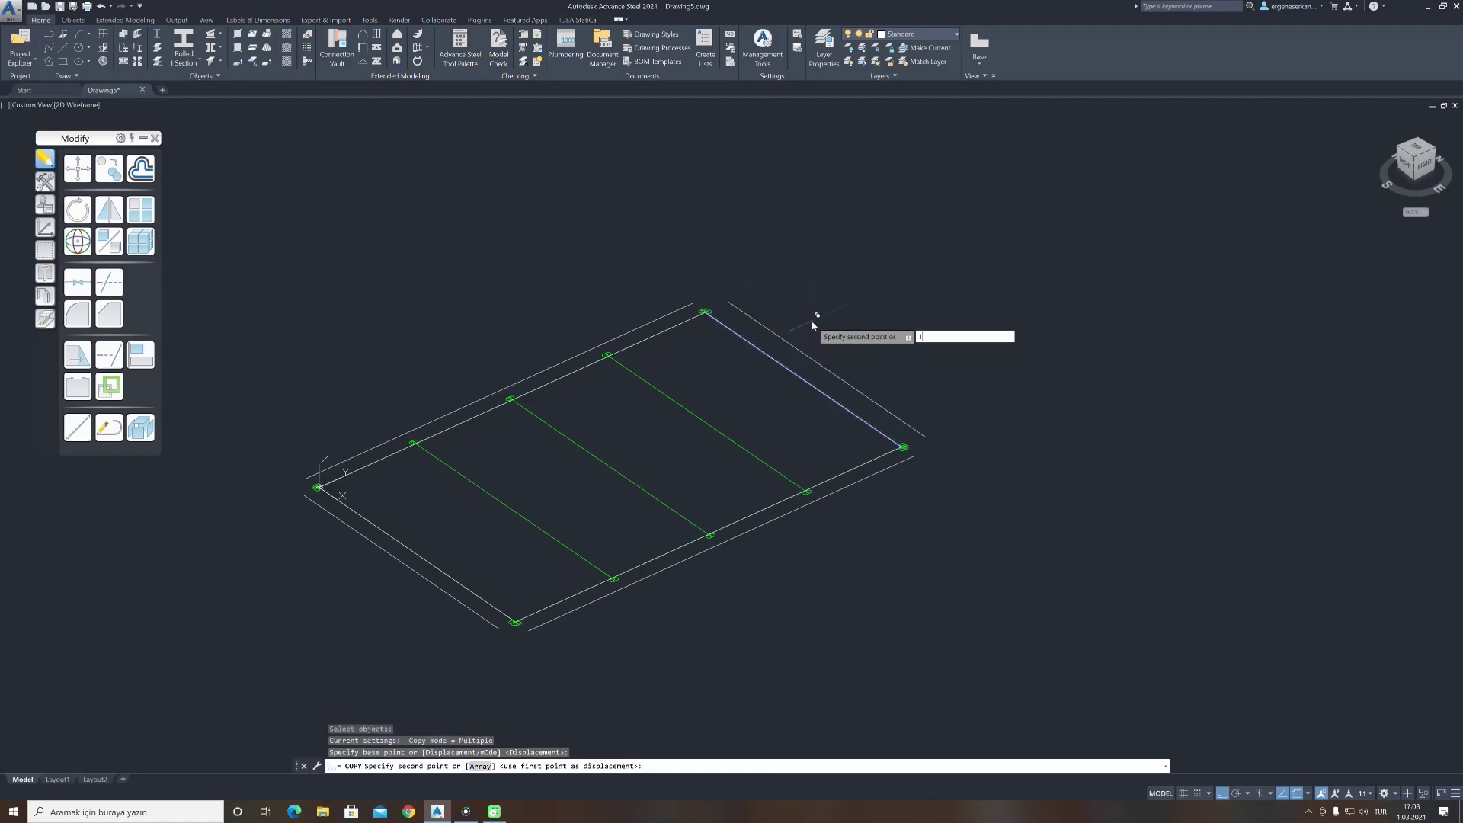
key("Return")
key("Escape")
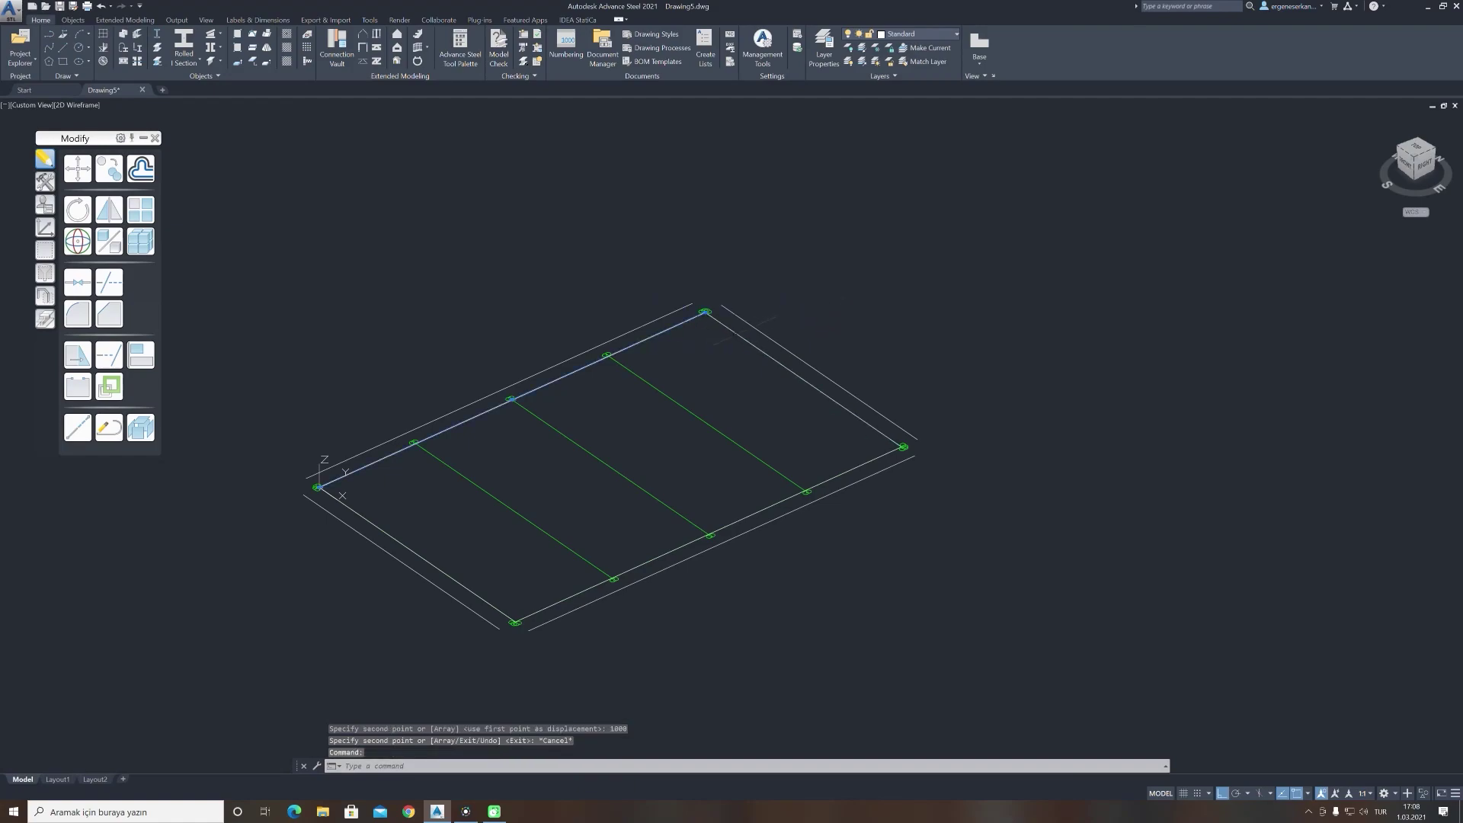
left_click(736, 333)
Delete the four helper lines tracing the grid edges, keeping the 1000 offset lines
left_click(743, 343)
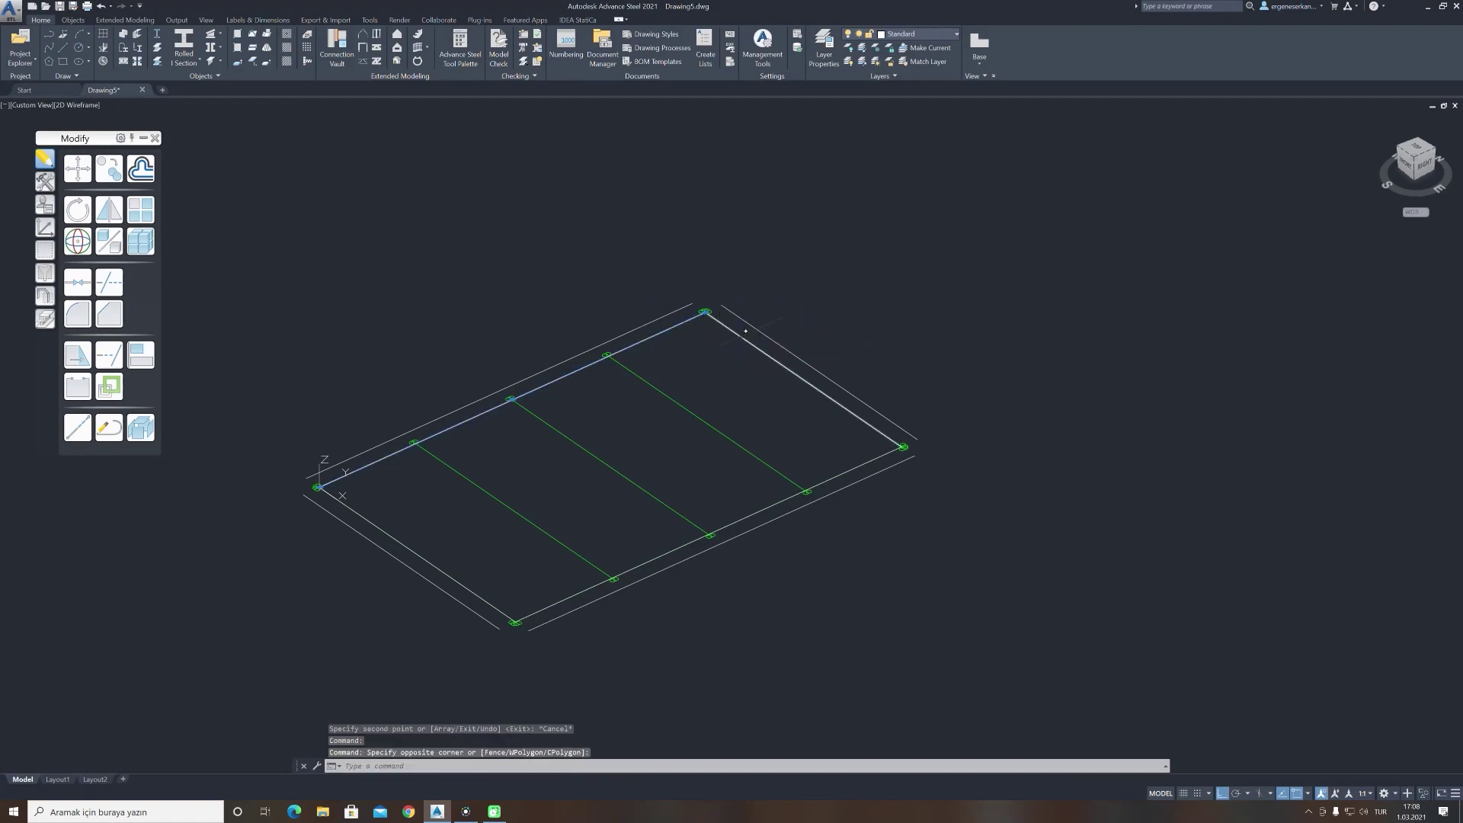
left_click(764, 508)
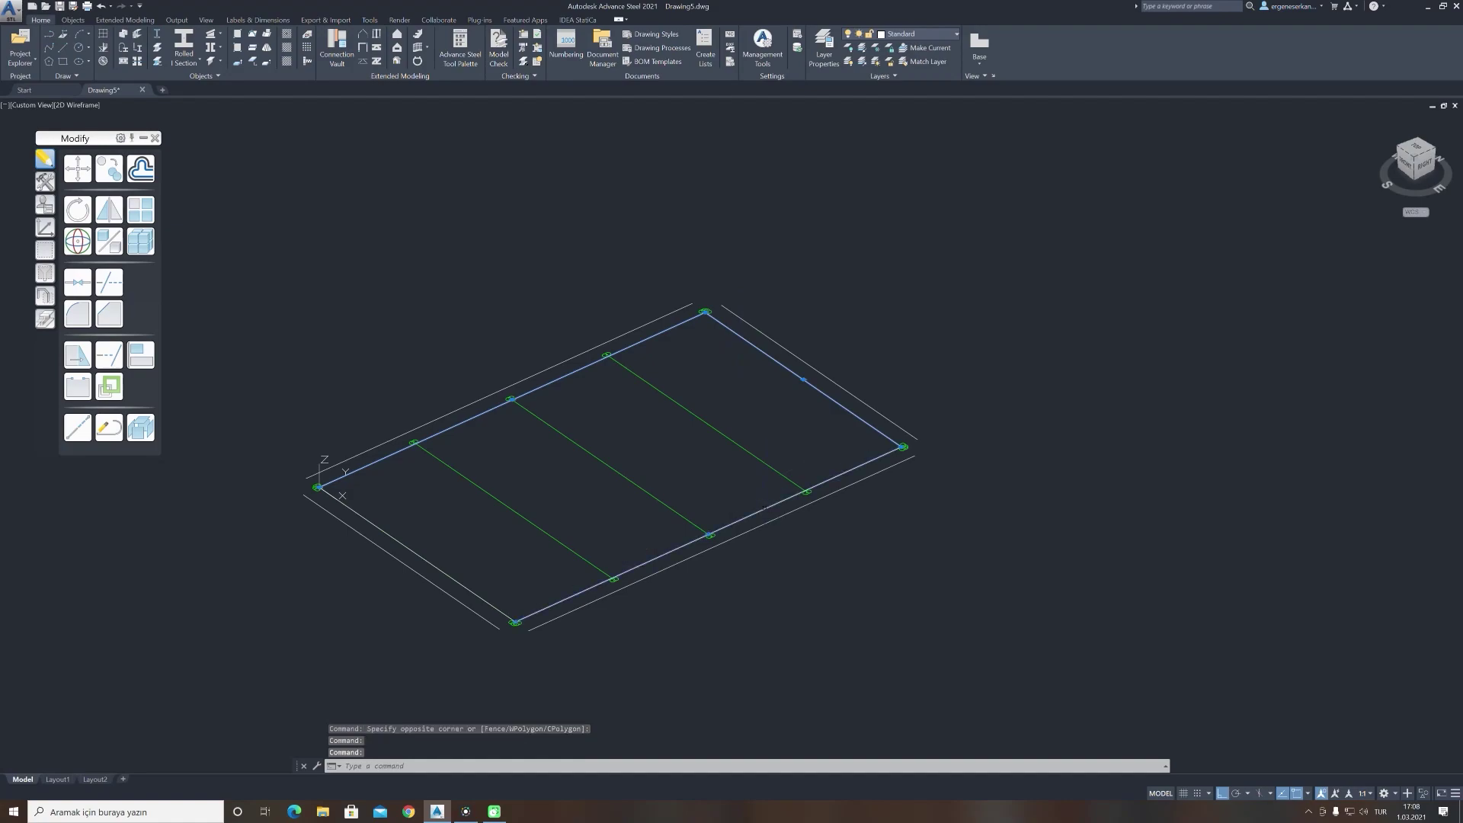
left_click(440, 564)
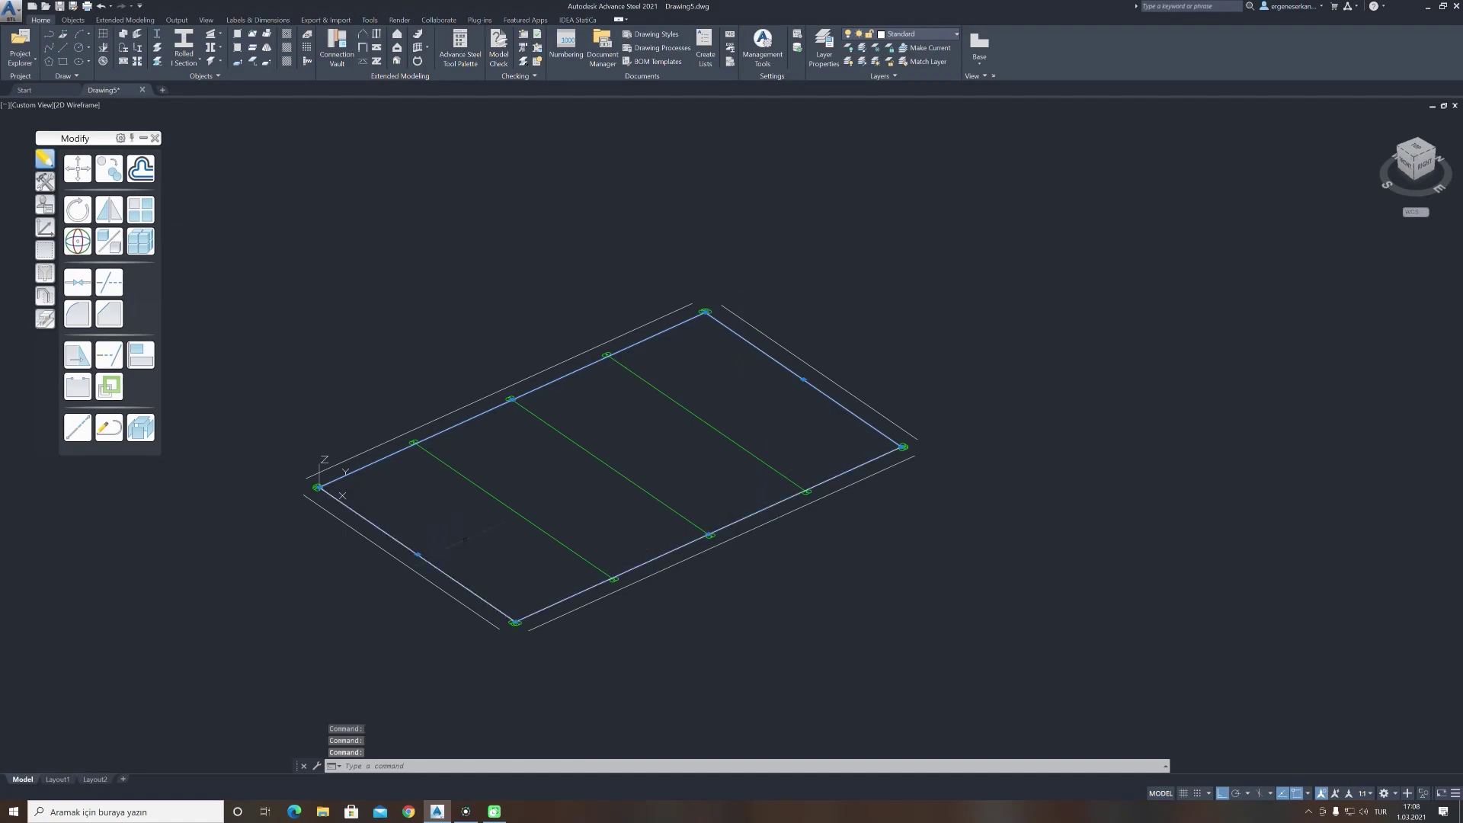
key("Delete")
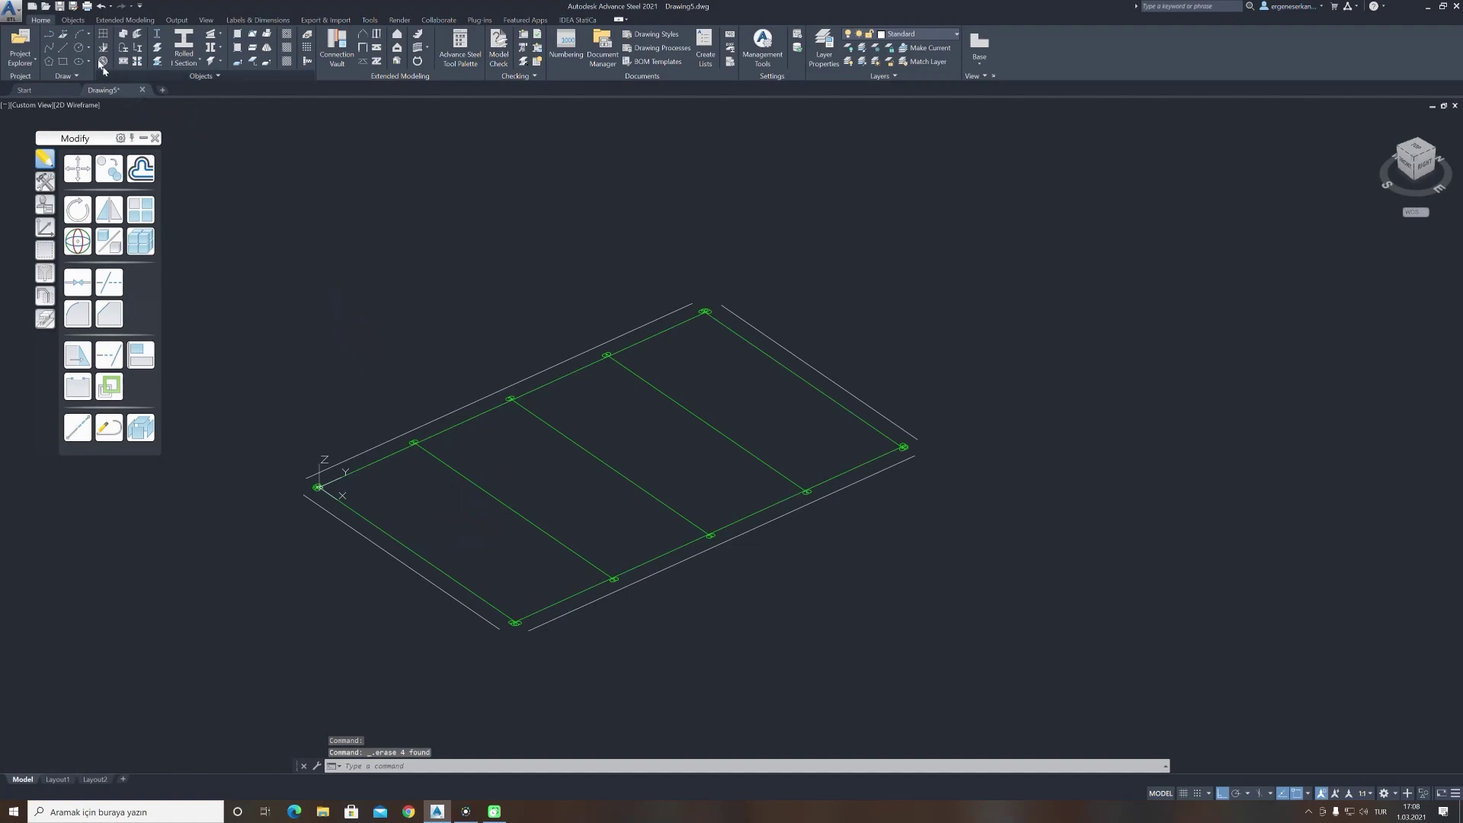
Extend five grid axes out to the top outer white boundary line
left_click(71, 21)
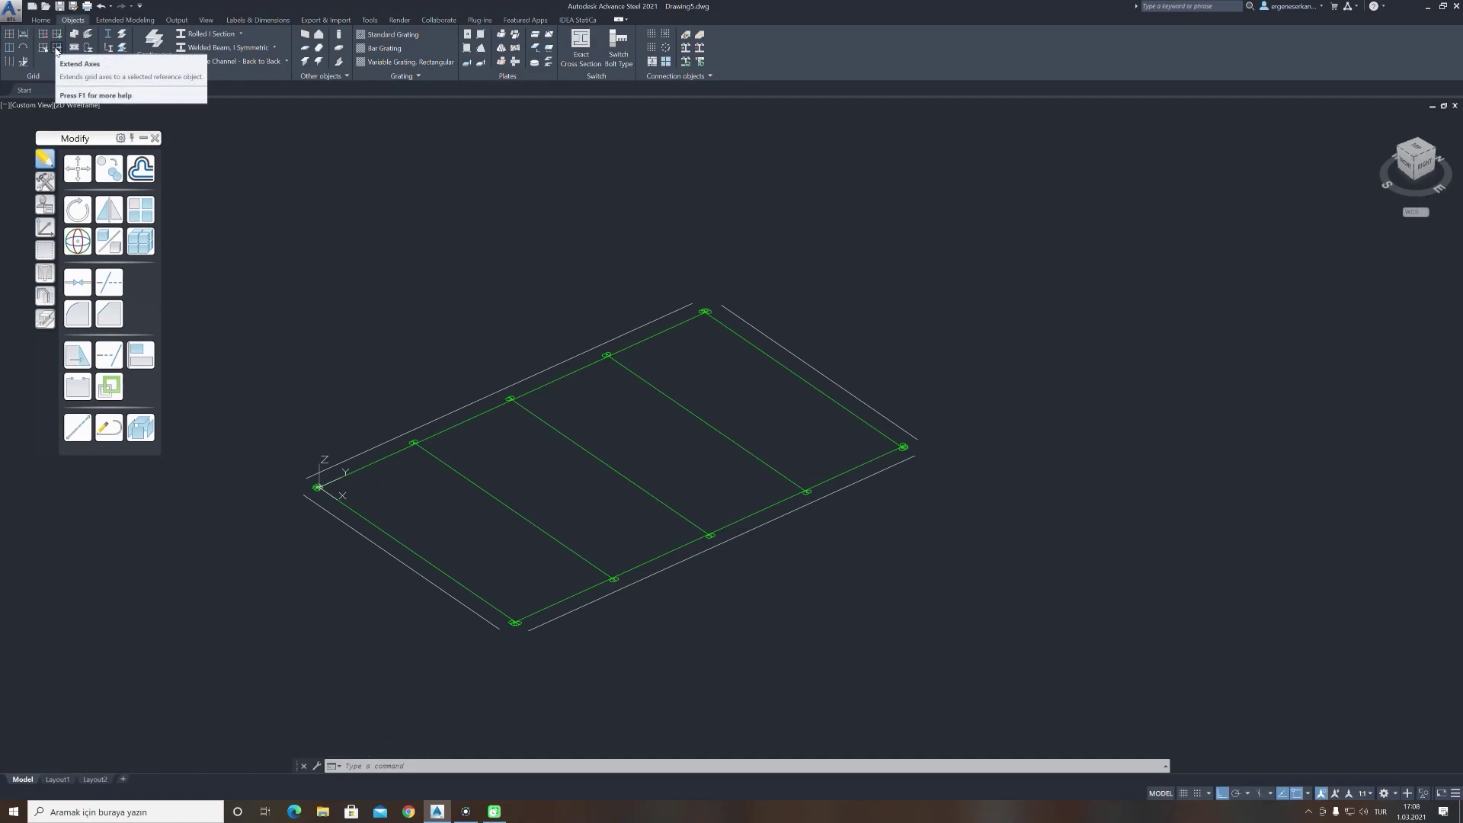
left_click(57, 48)
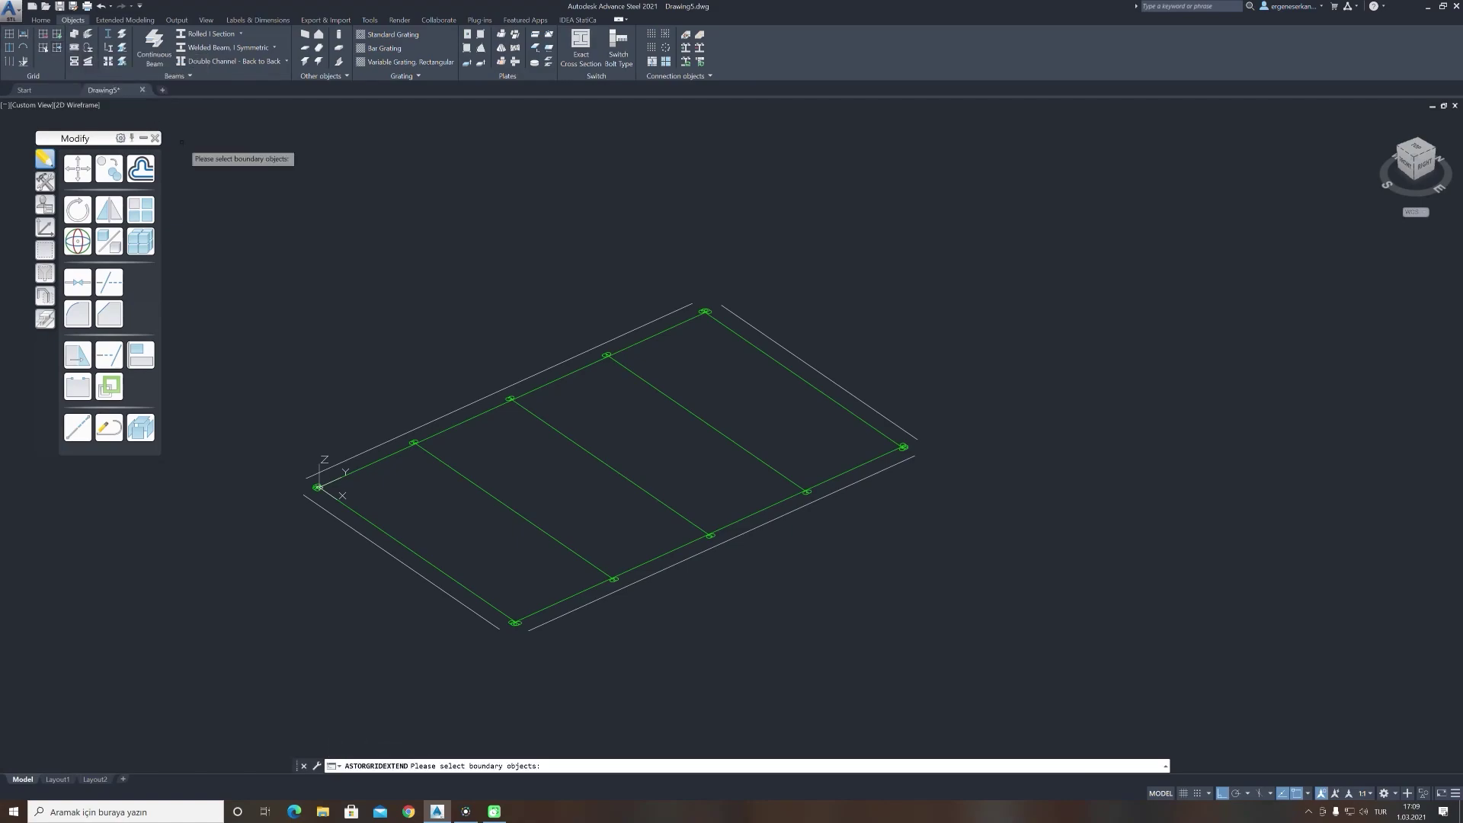
left_click(370, 450)
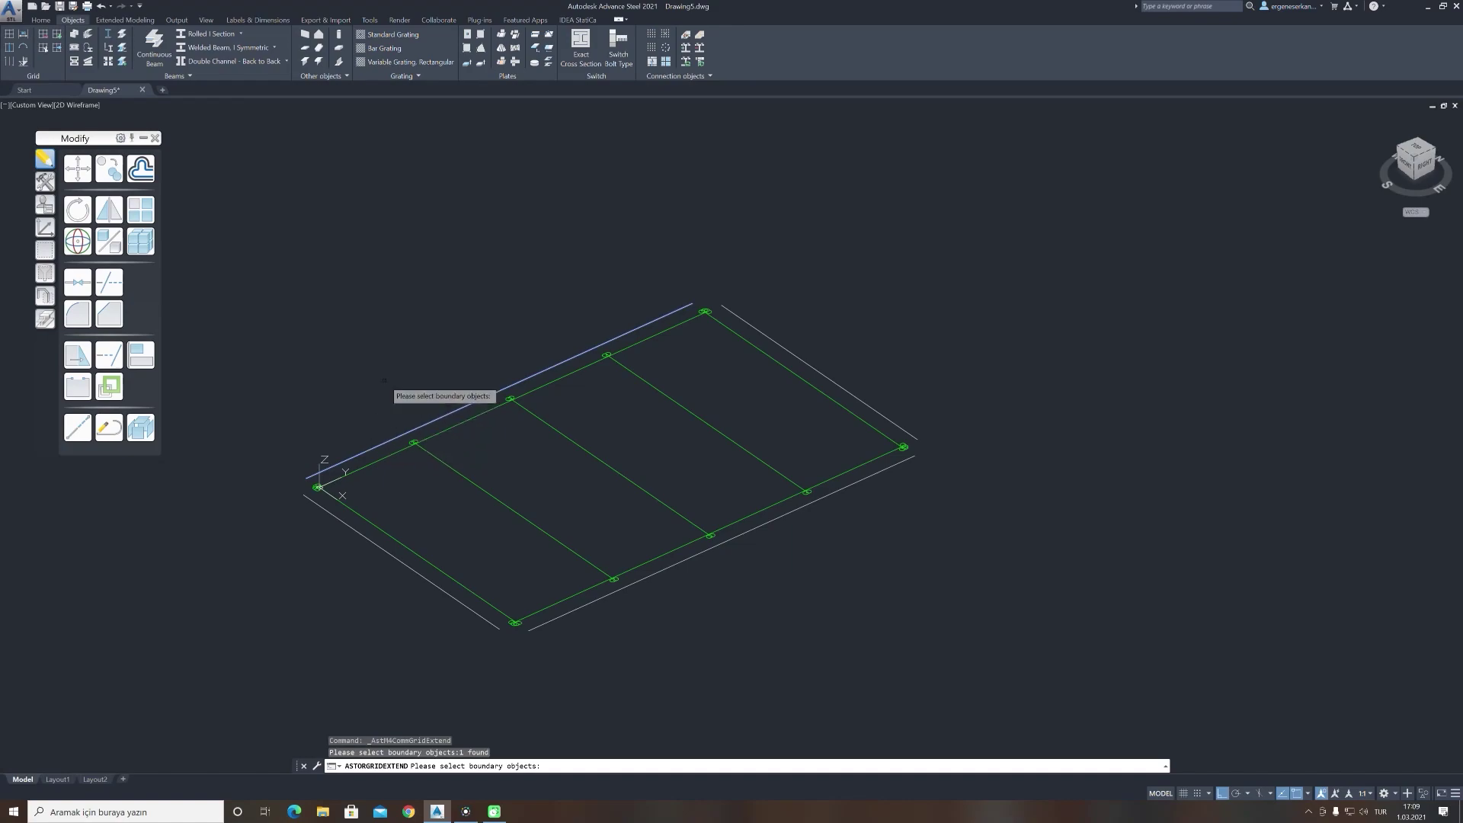
key("Return")
left_click(341, 501)
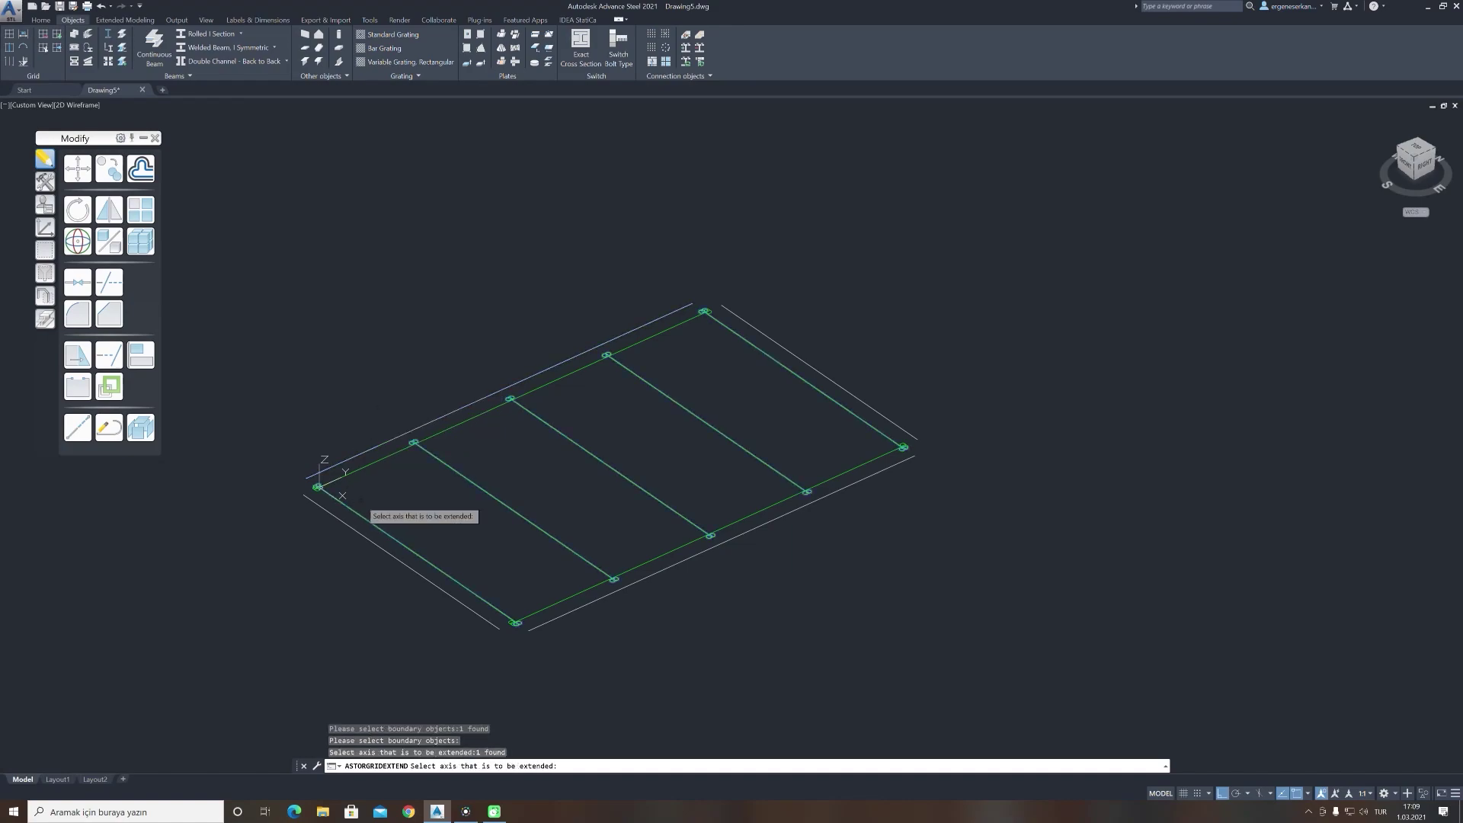
left_click(441, 461)
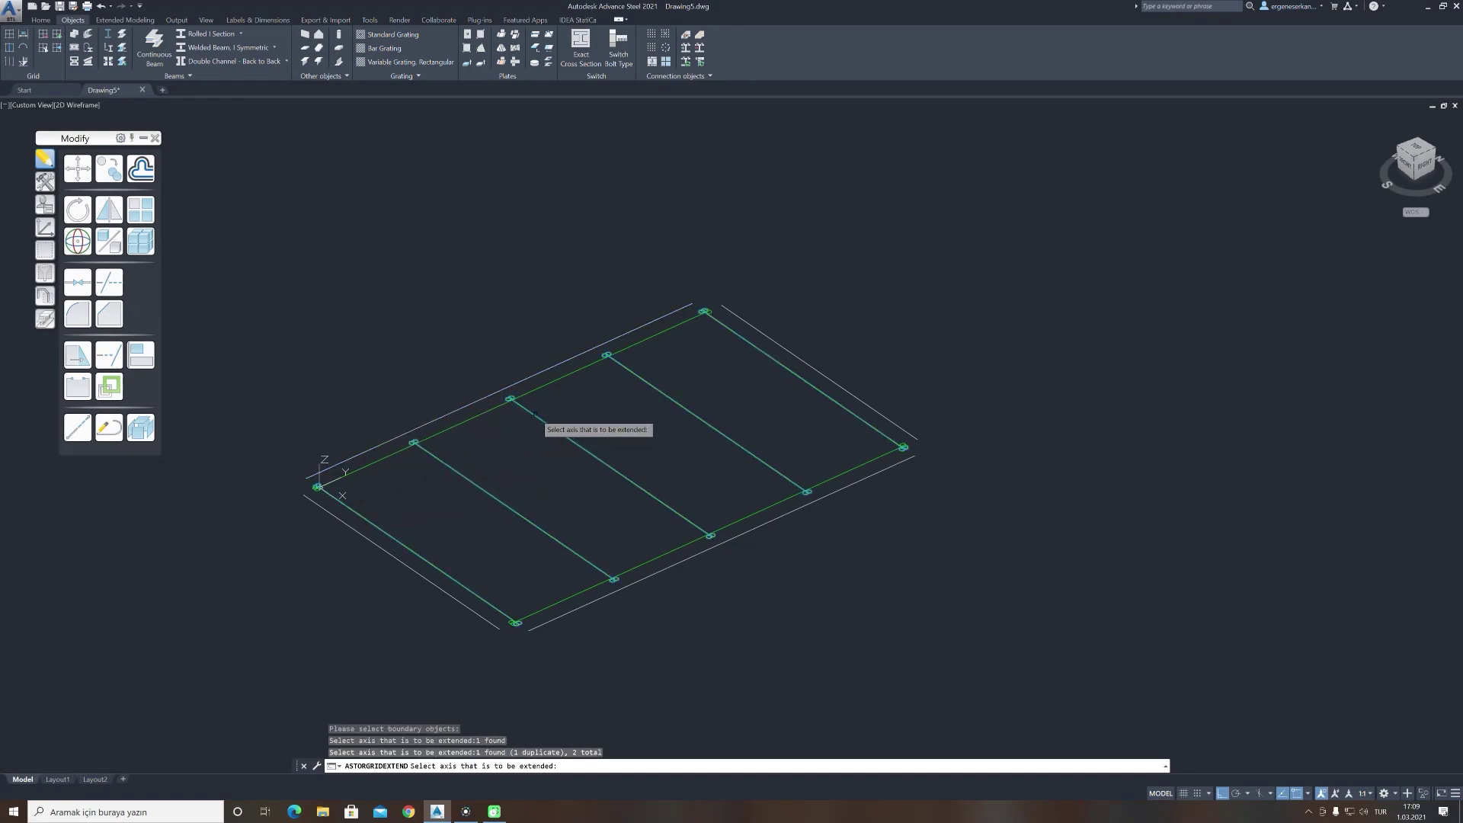
left_click(533, 415)
left_click(635, 376)
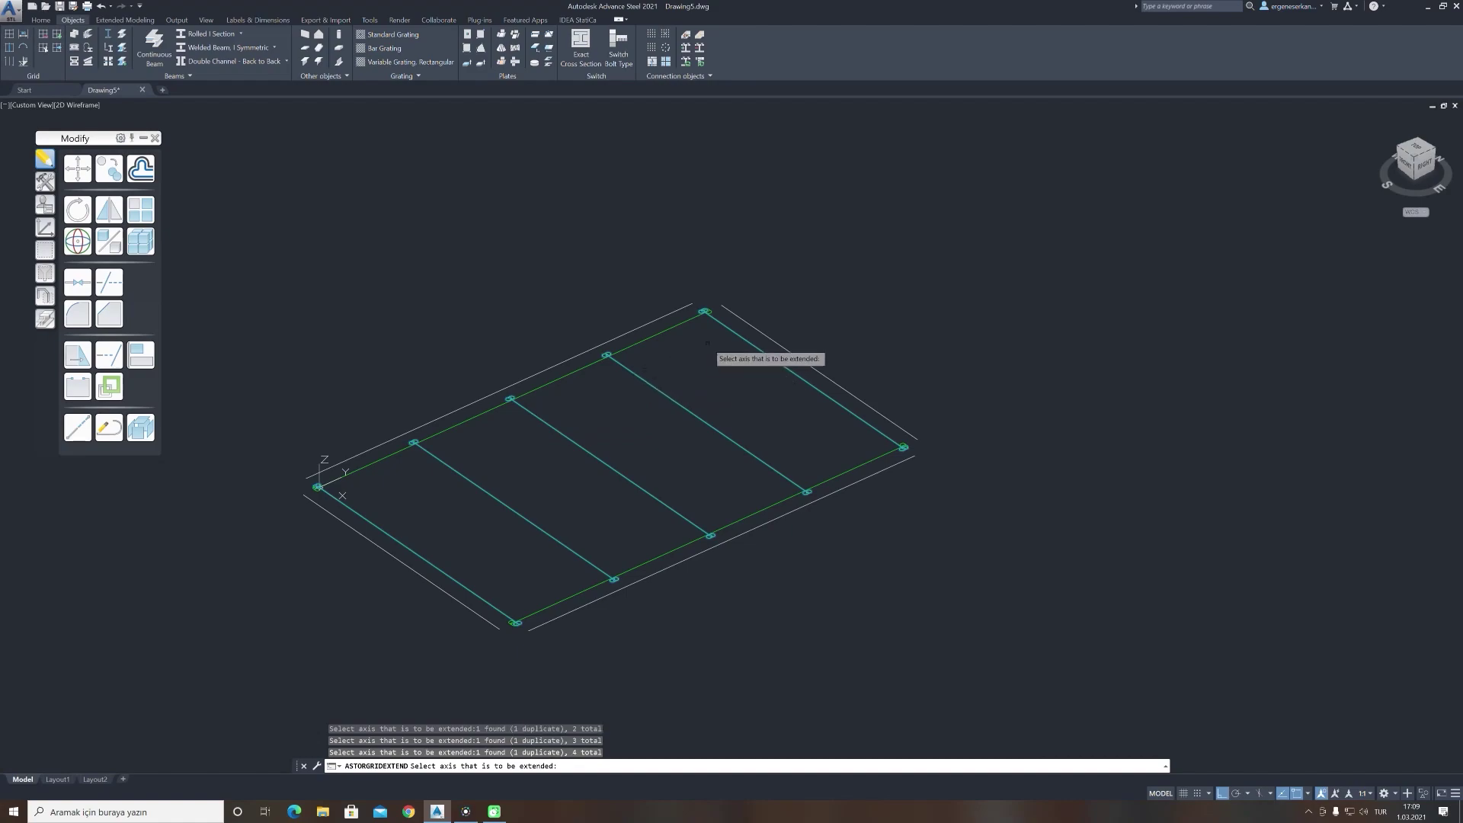
left_click(731, 330)
key("Return")
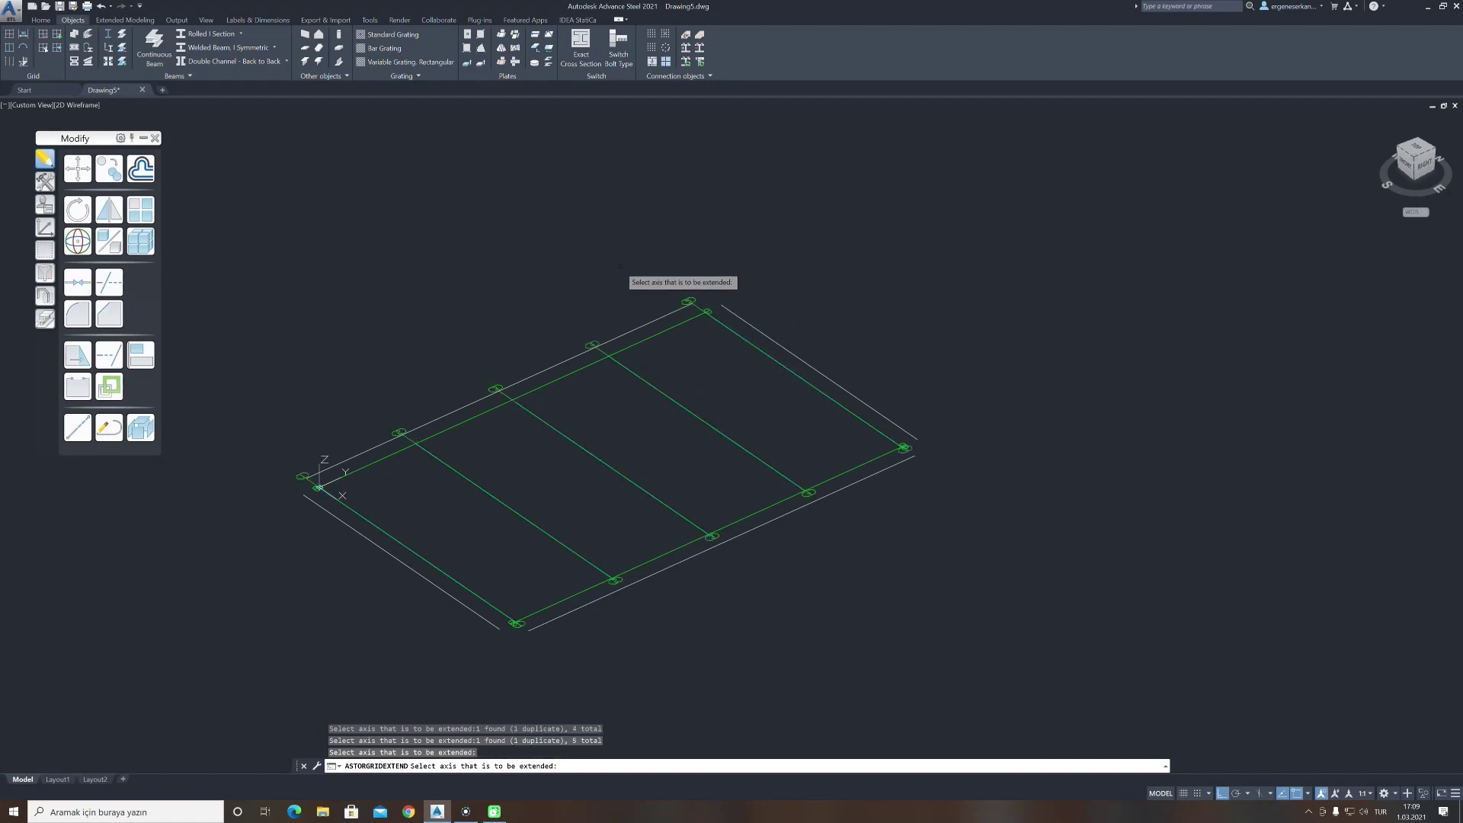
key("Escape")
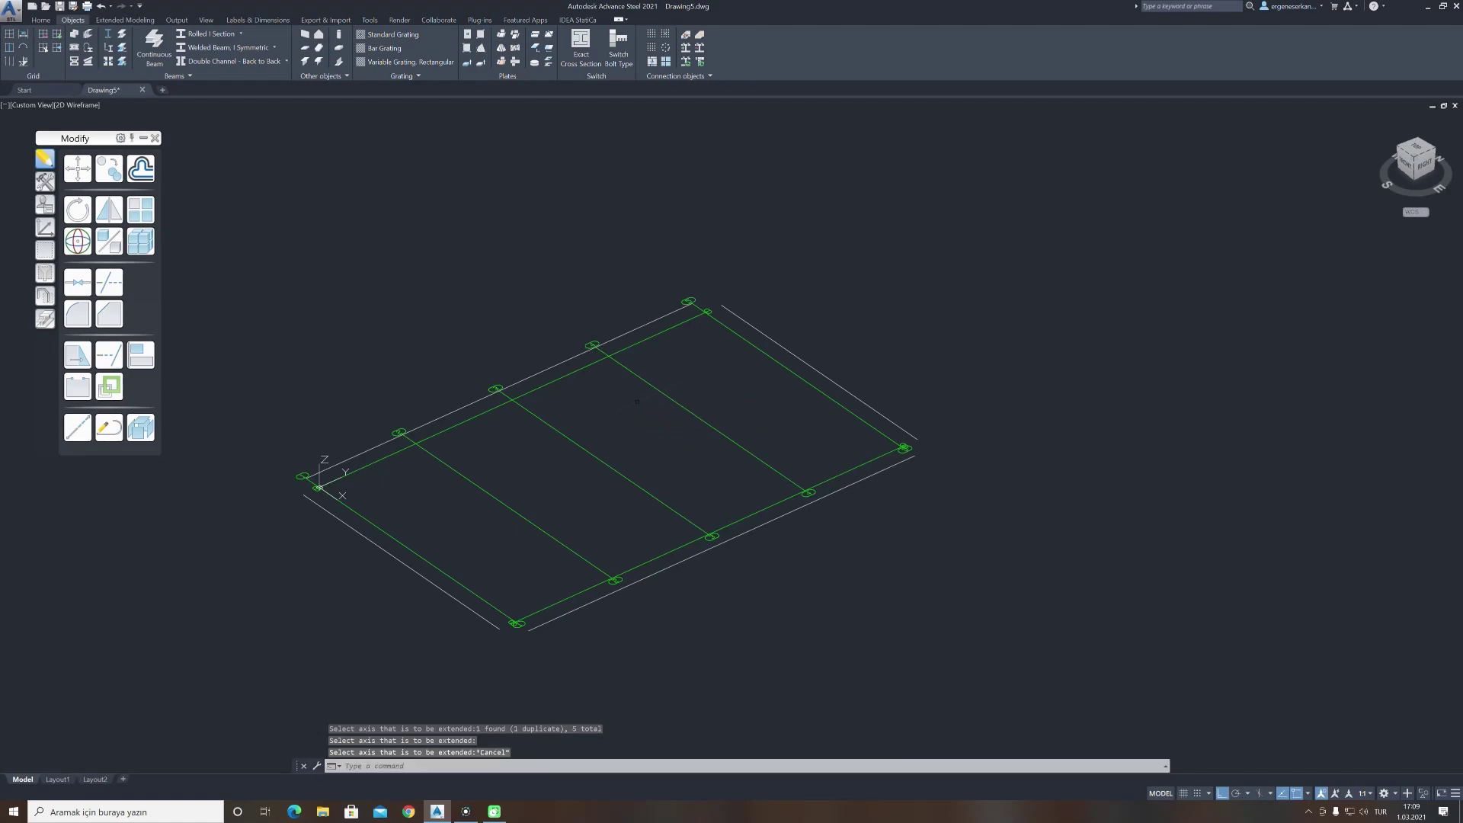
Extend five transverse grid axes out to the bottom outer white boundary line
left_click(56, 50)
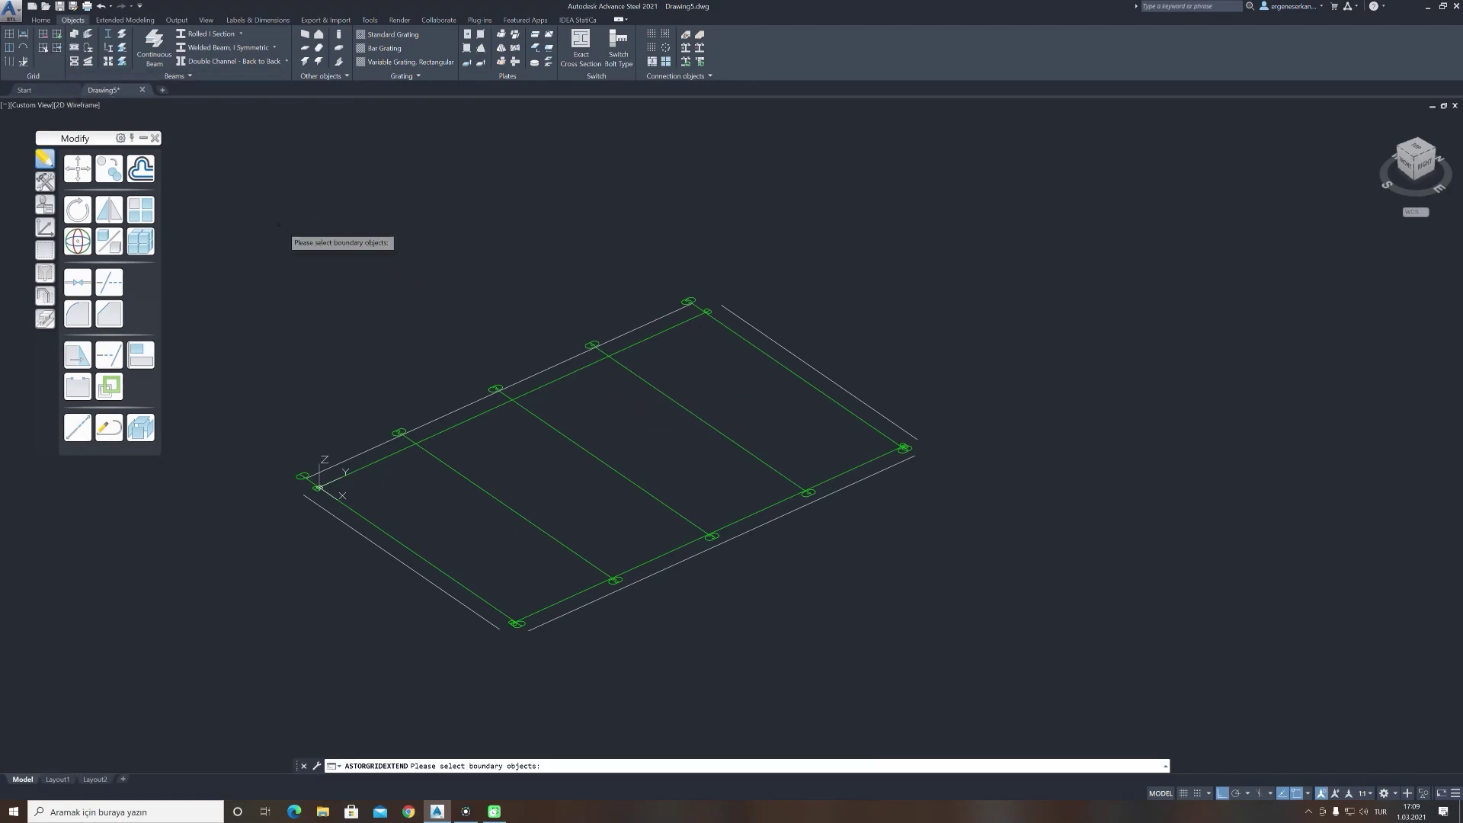
left_click(608, 595)
key("Return")
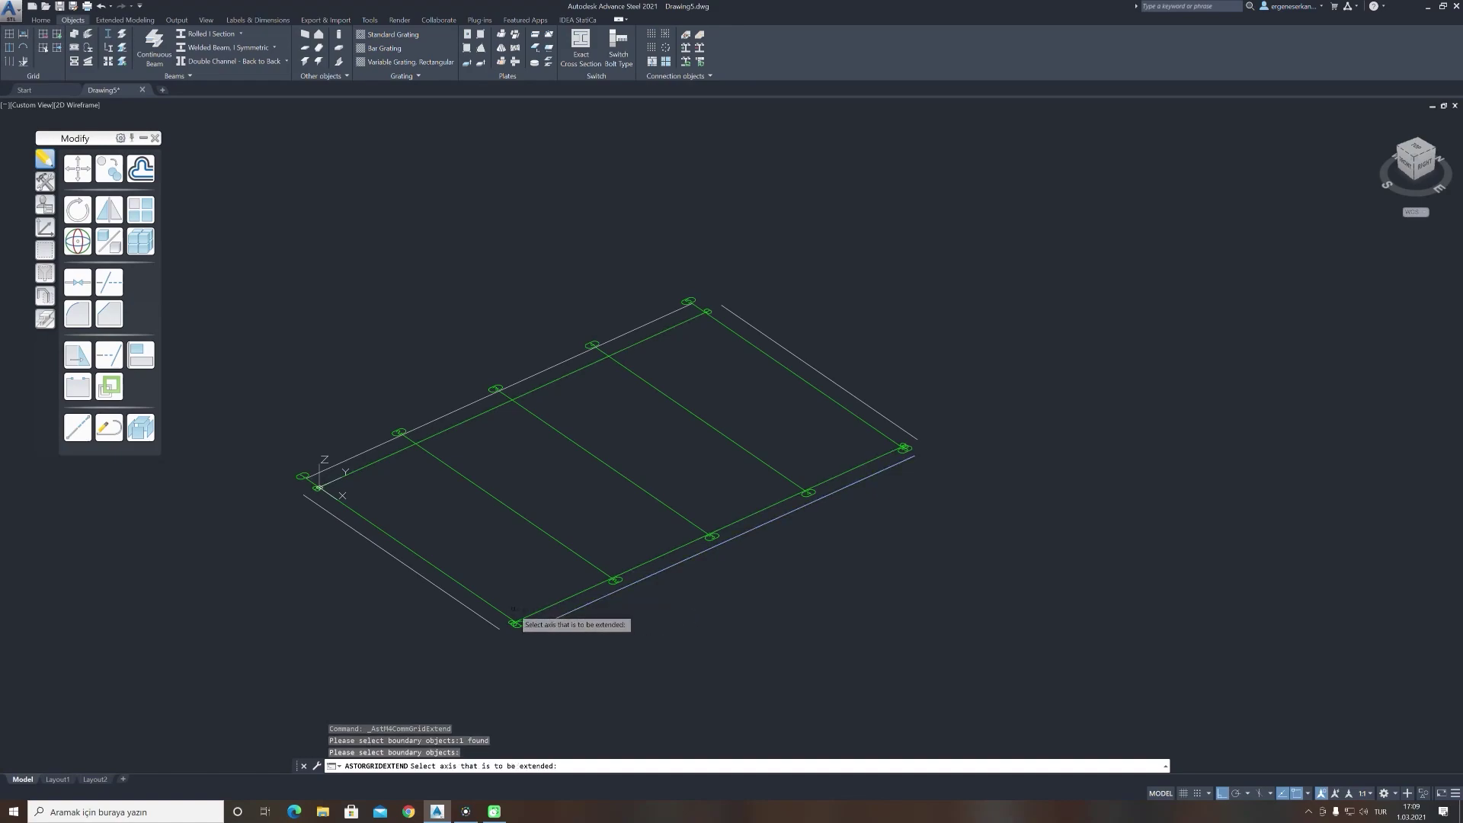
left_click(513, 619)
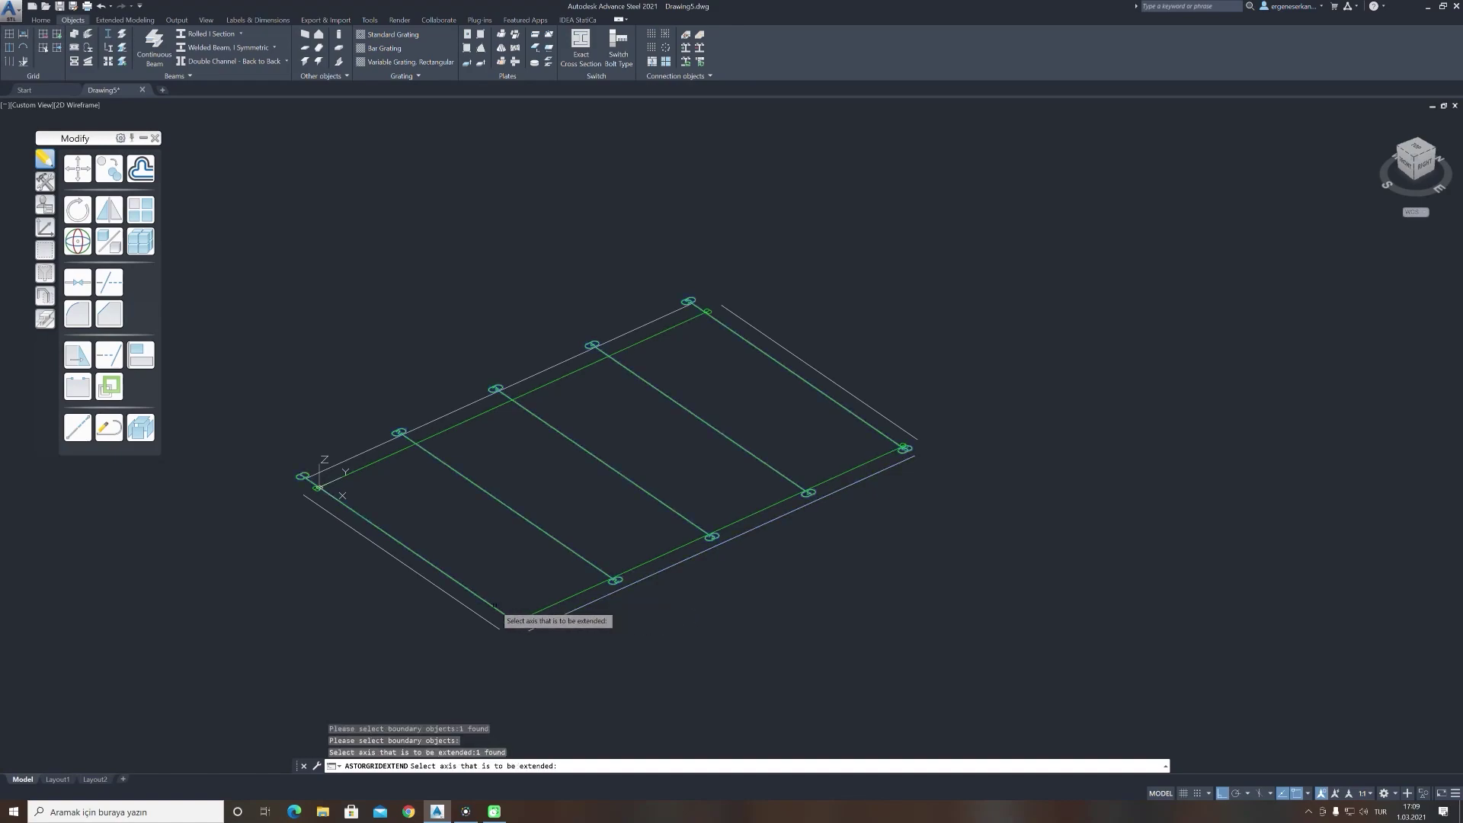
left_click(582, 557)
left_click(683, 495)
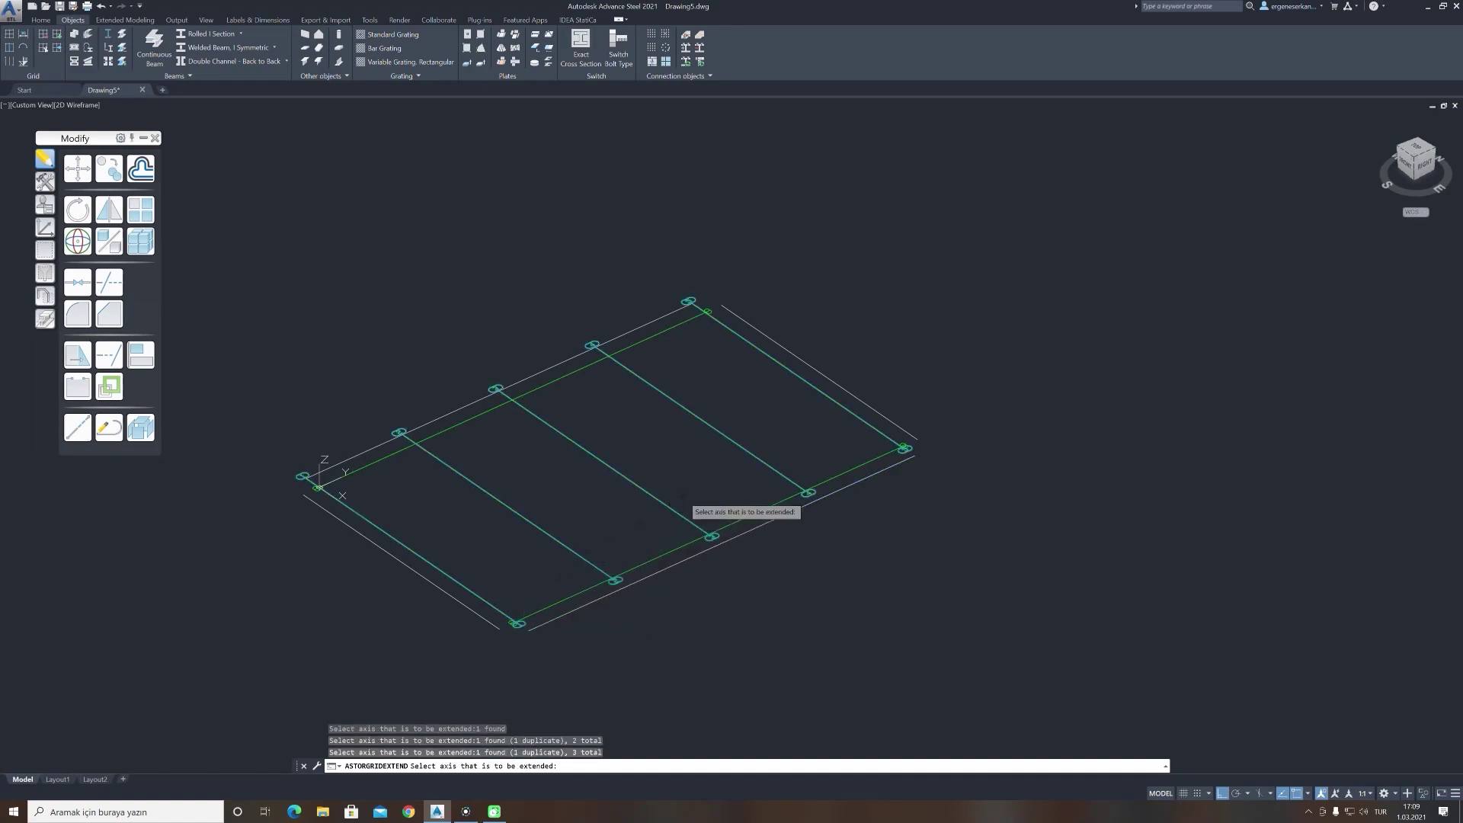
left_click(760, 460)
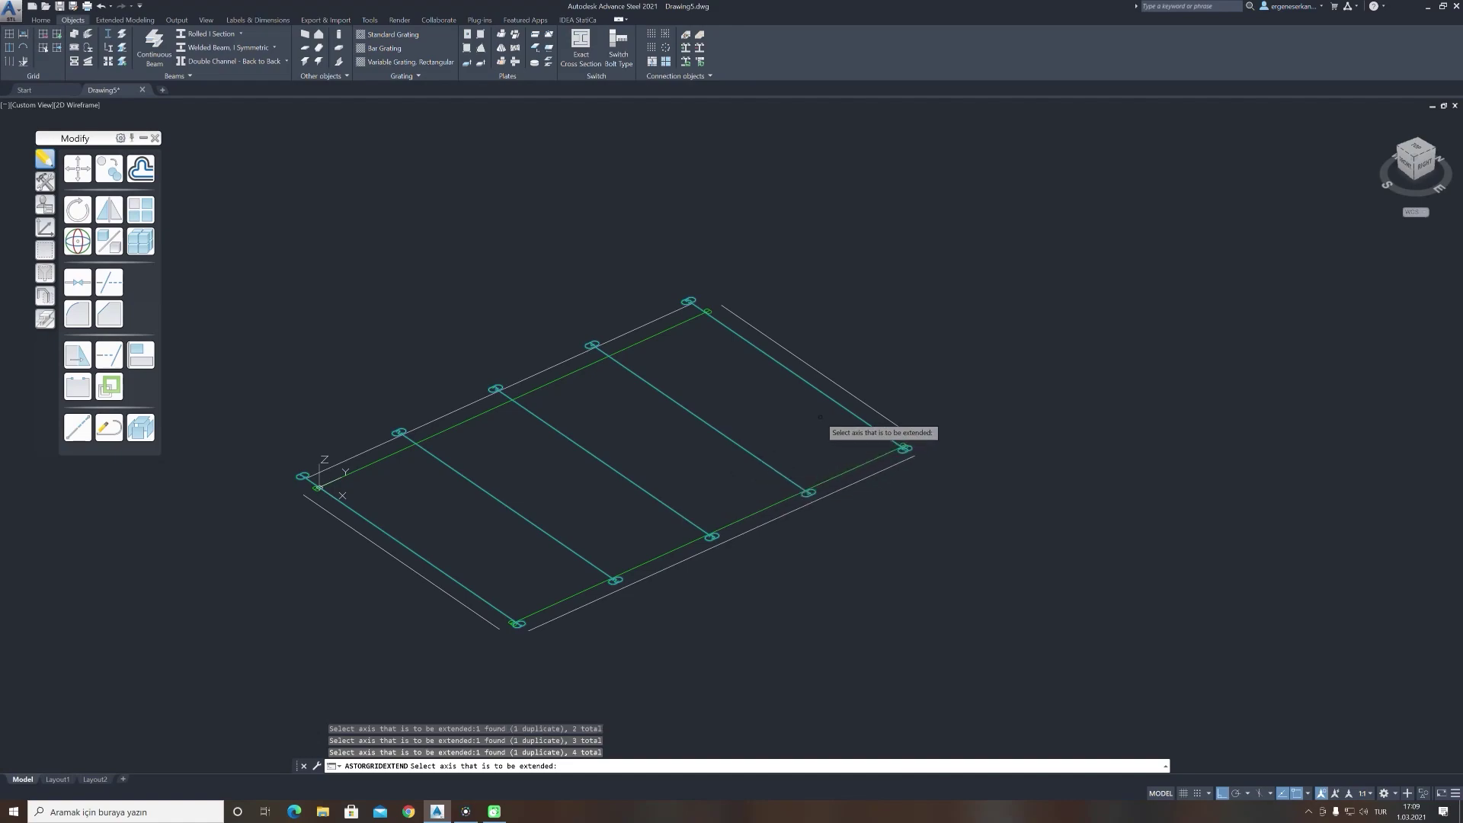
left_click(846, 410)
key("Return")
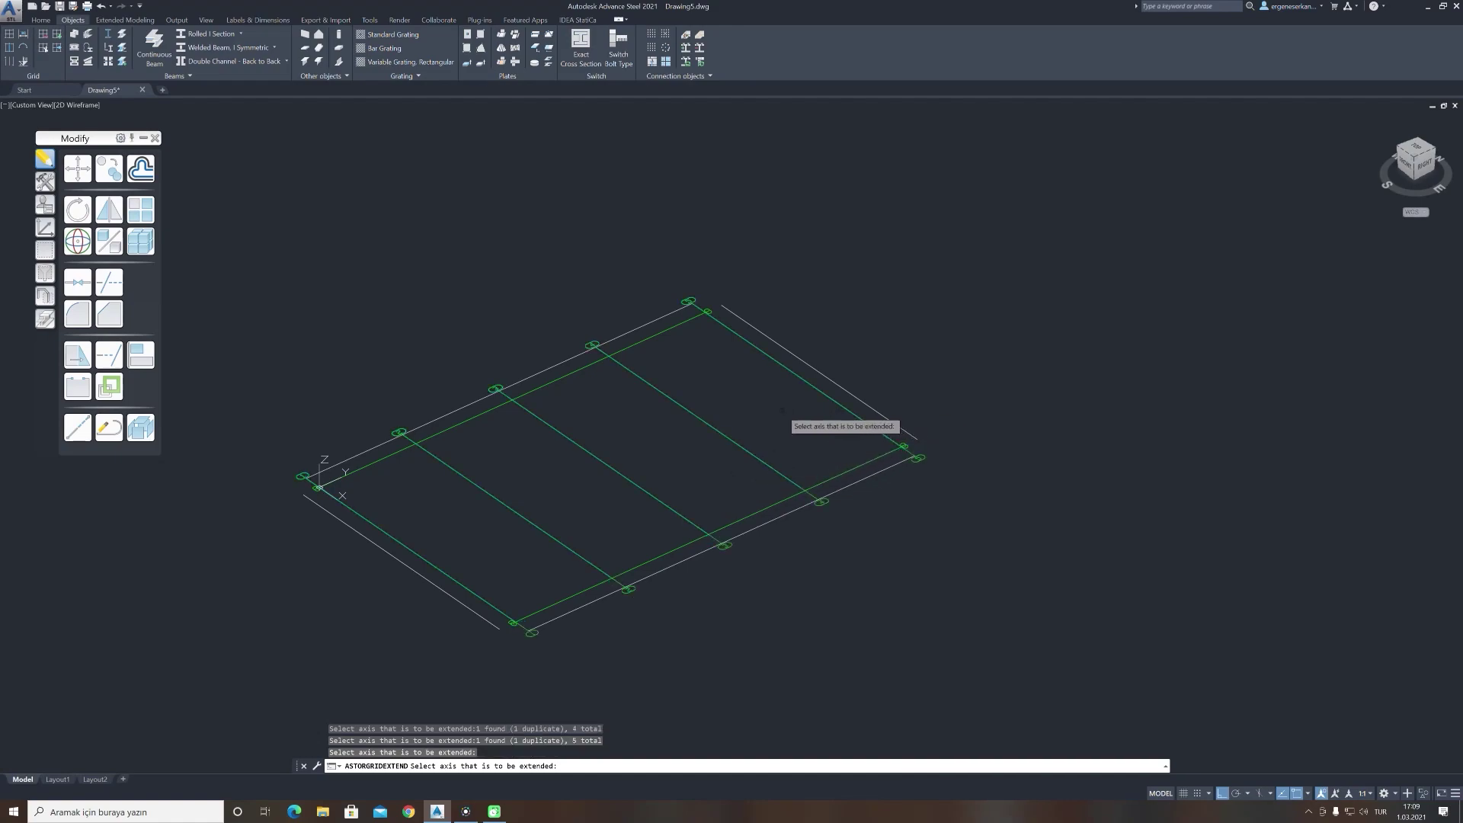
key("Escape")
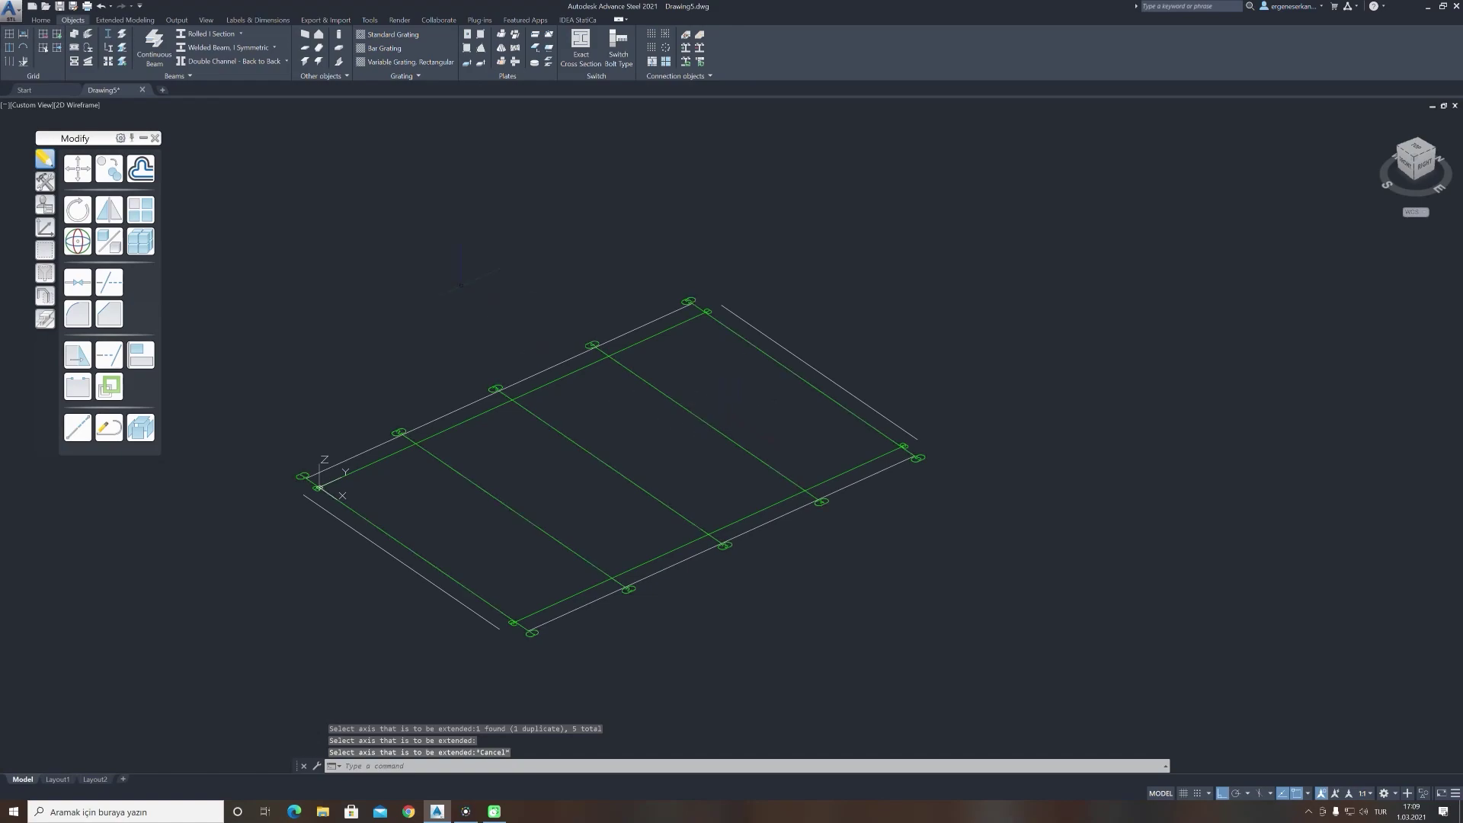
Extend the top and bottom grid axes to the lower-left white boundary line
right_click(461, 292)
left_click(481, 294)
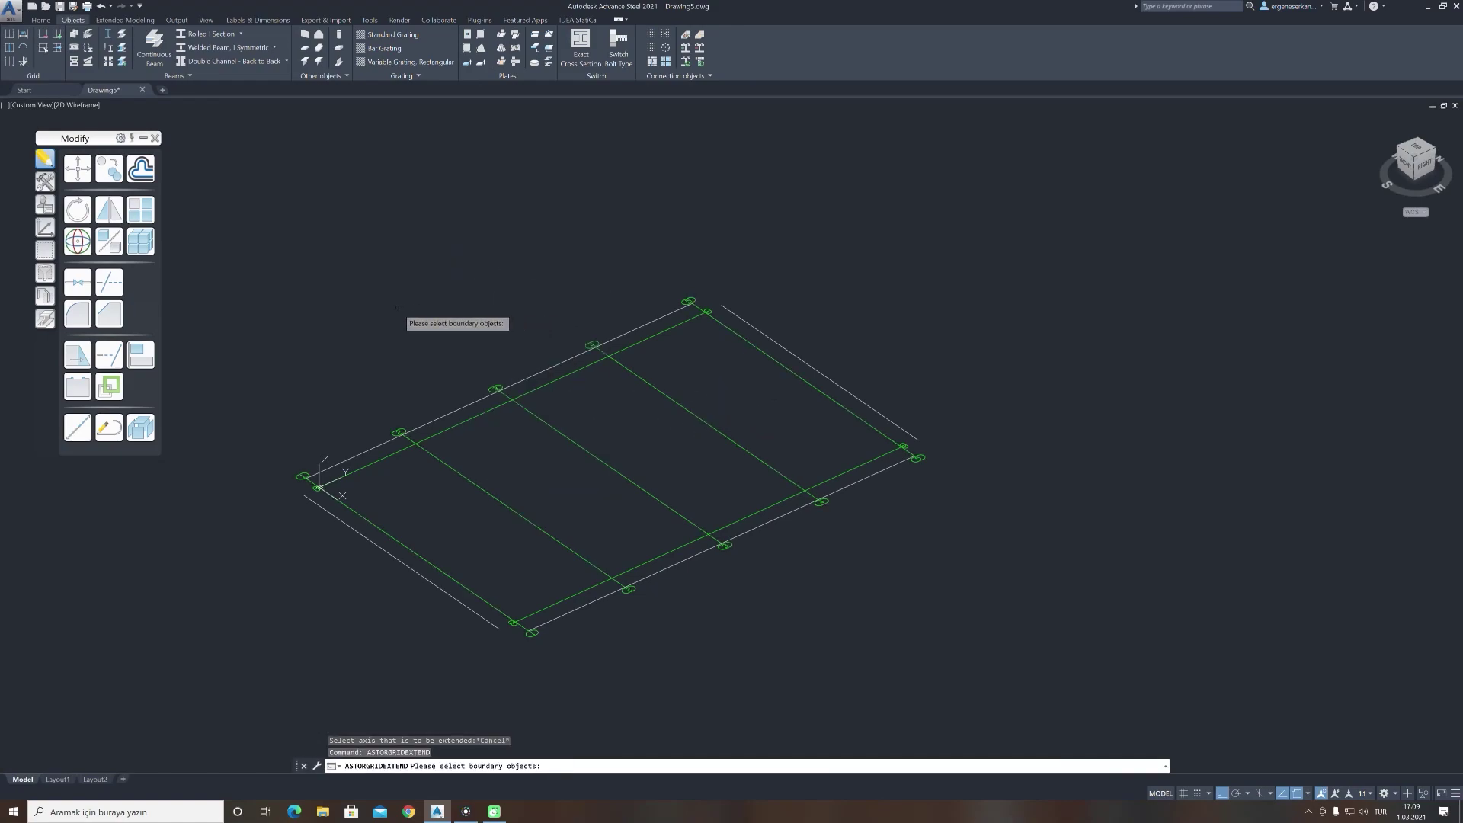
left_click(356, 531)
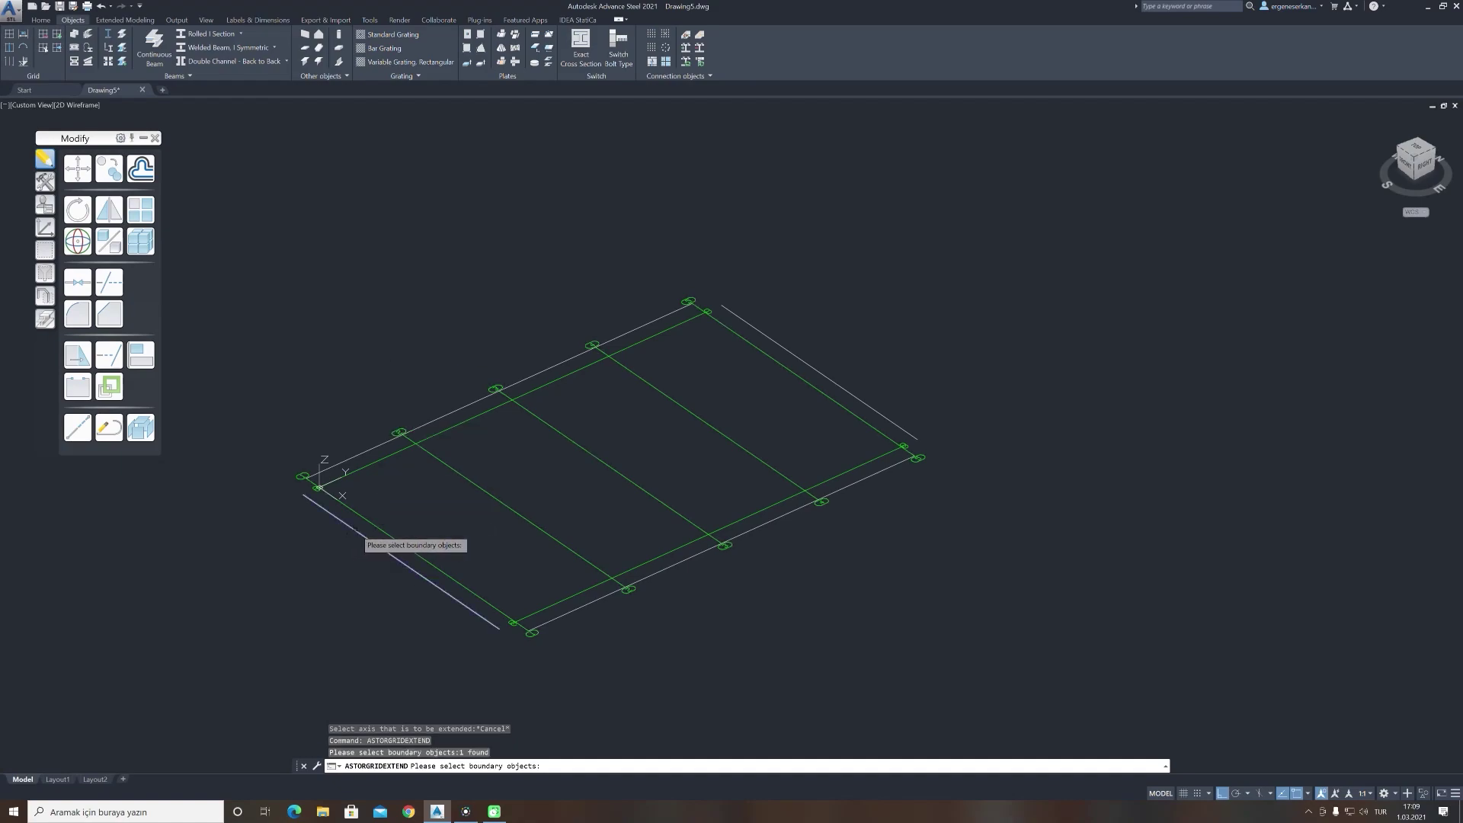
key("Return")
left_click(352, 473)
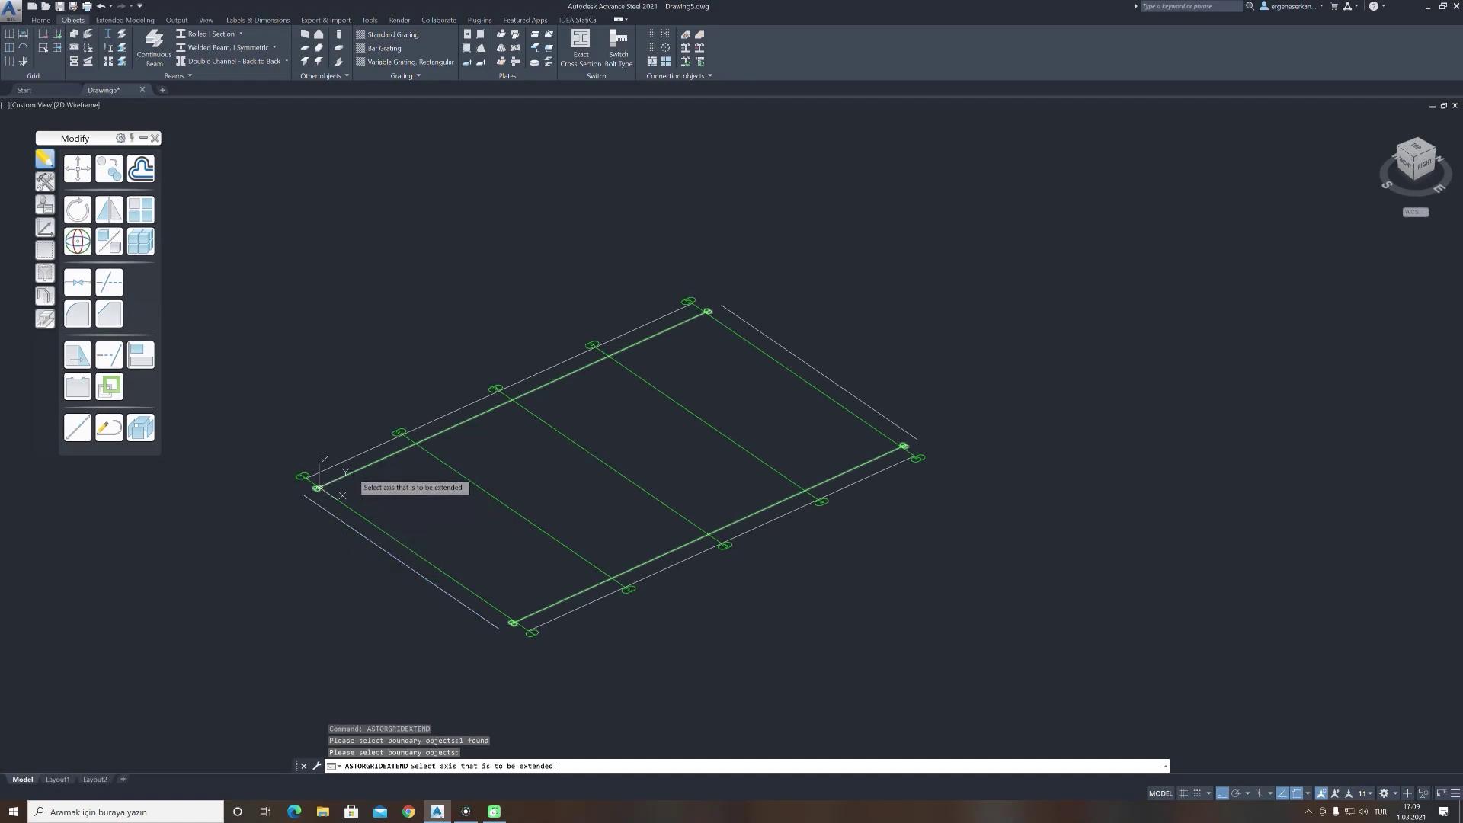
left_click(560, 602)
key("Return")
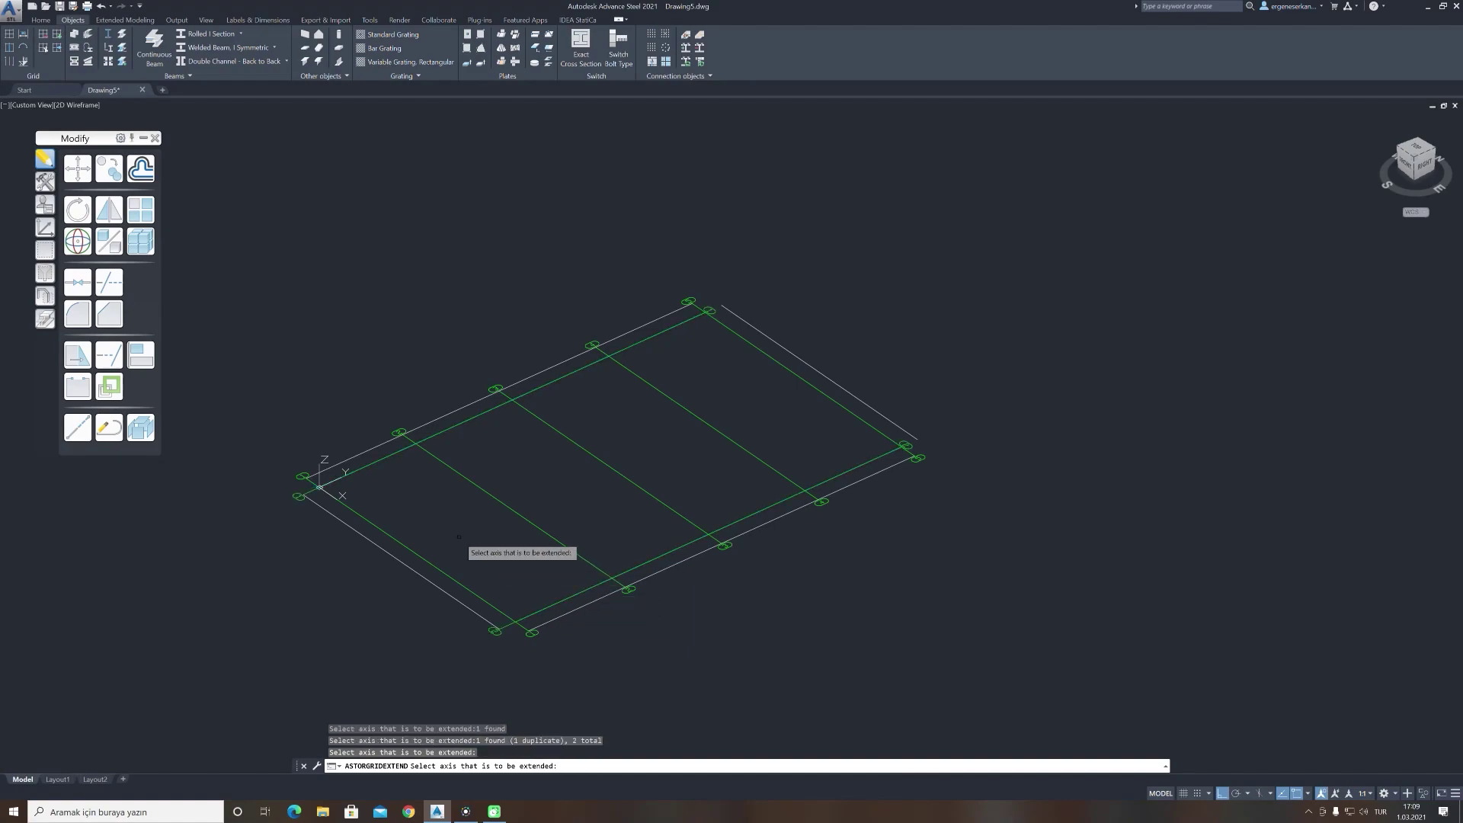
key("Escape")
Extend two grid axes to the right white line, then select two white construction lines
right_click(568, 285)
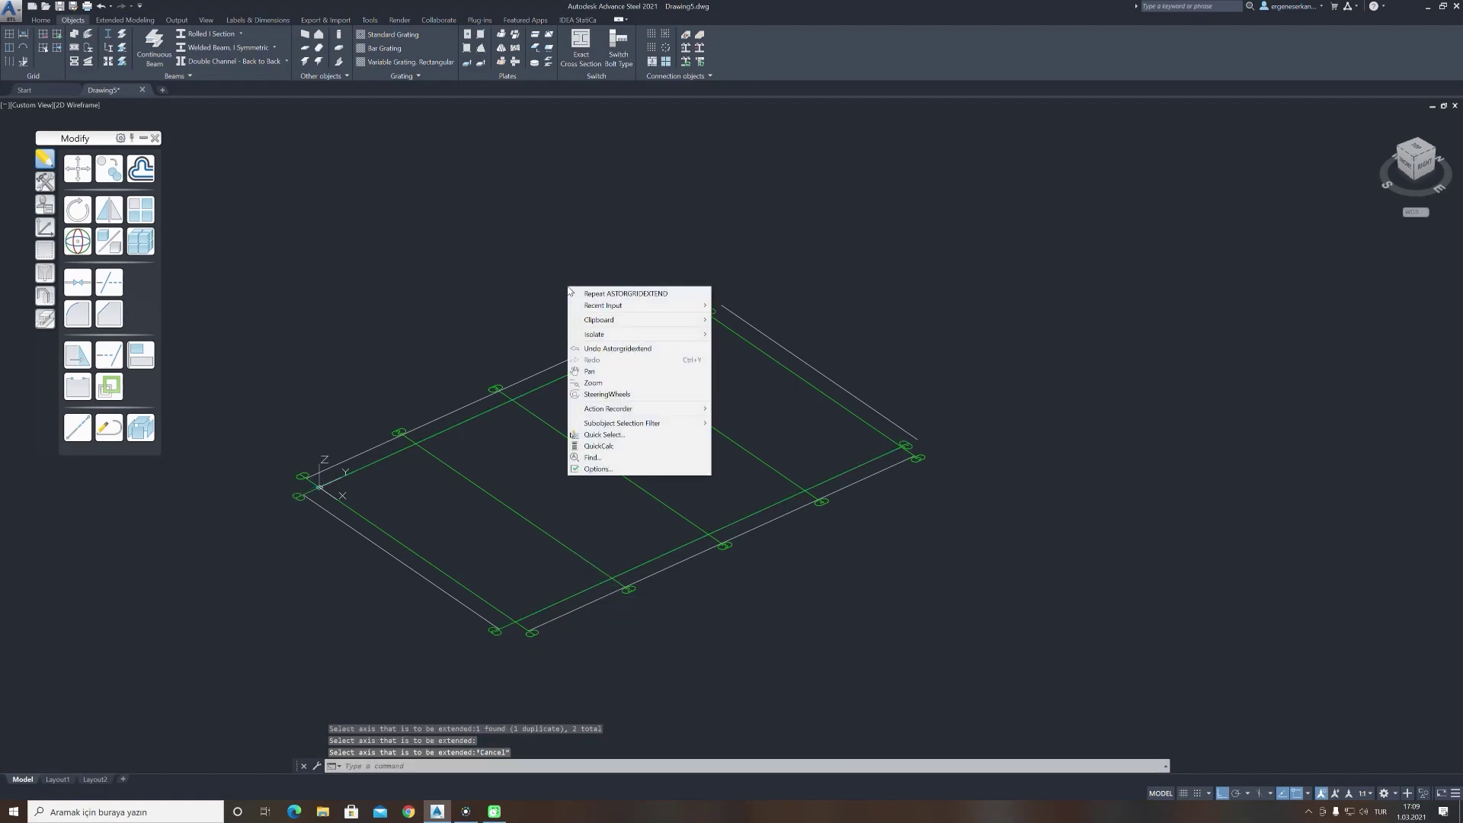
left_click(587, 294)
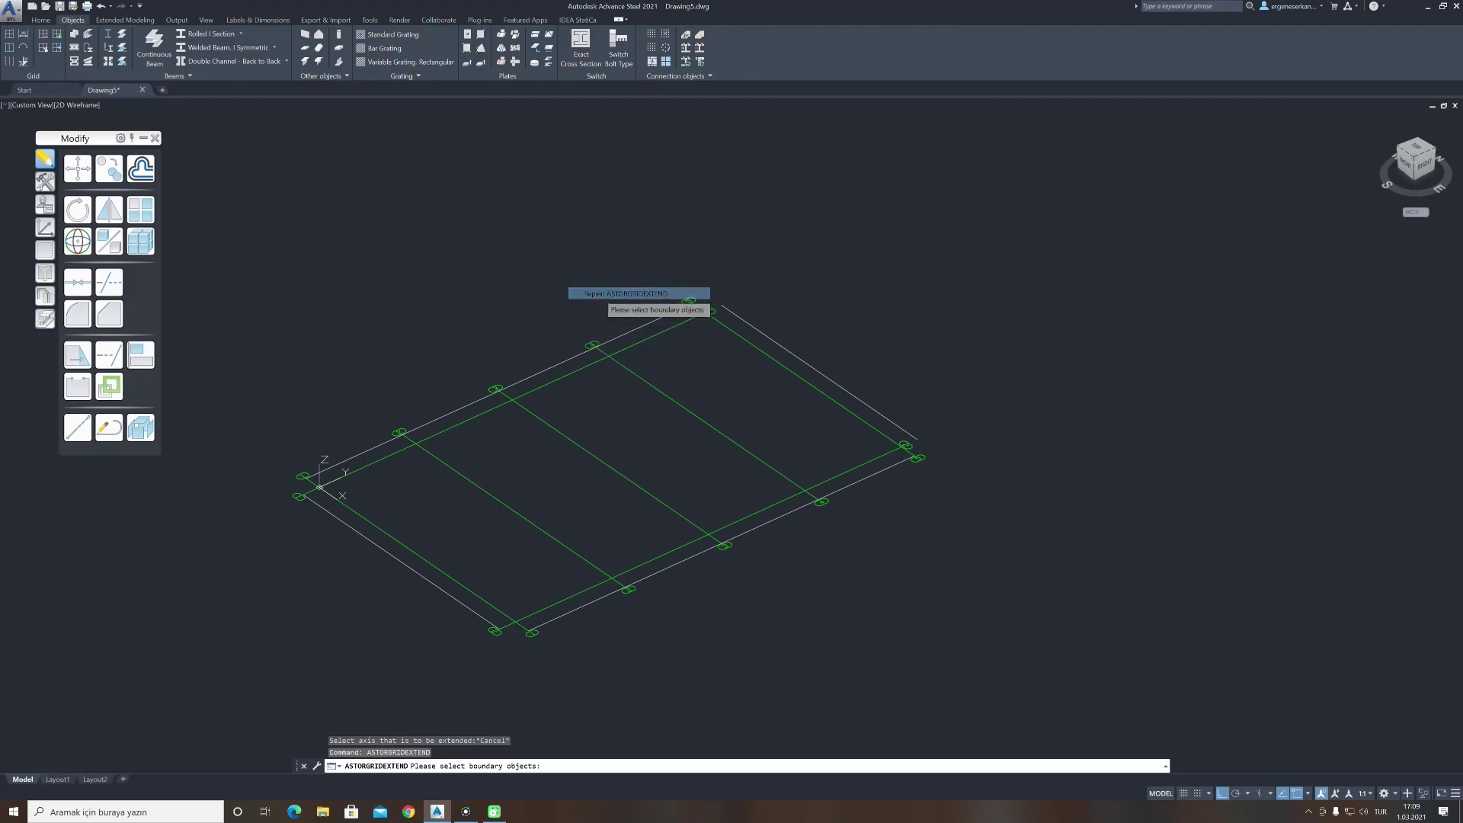
left_click(748, 324)
key("Return")
left_click(690, 317)
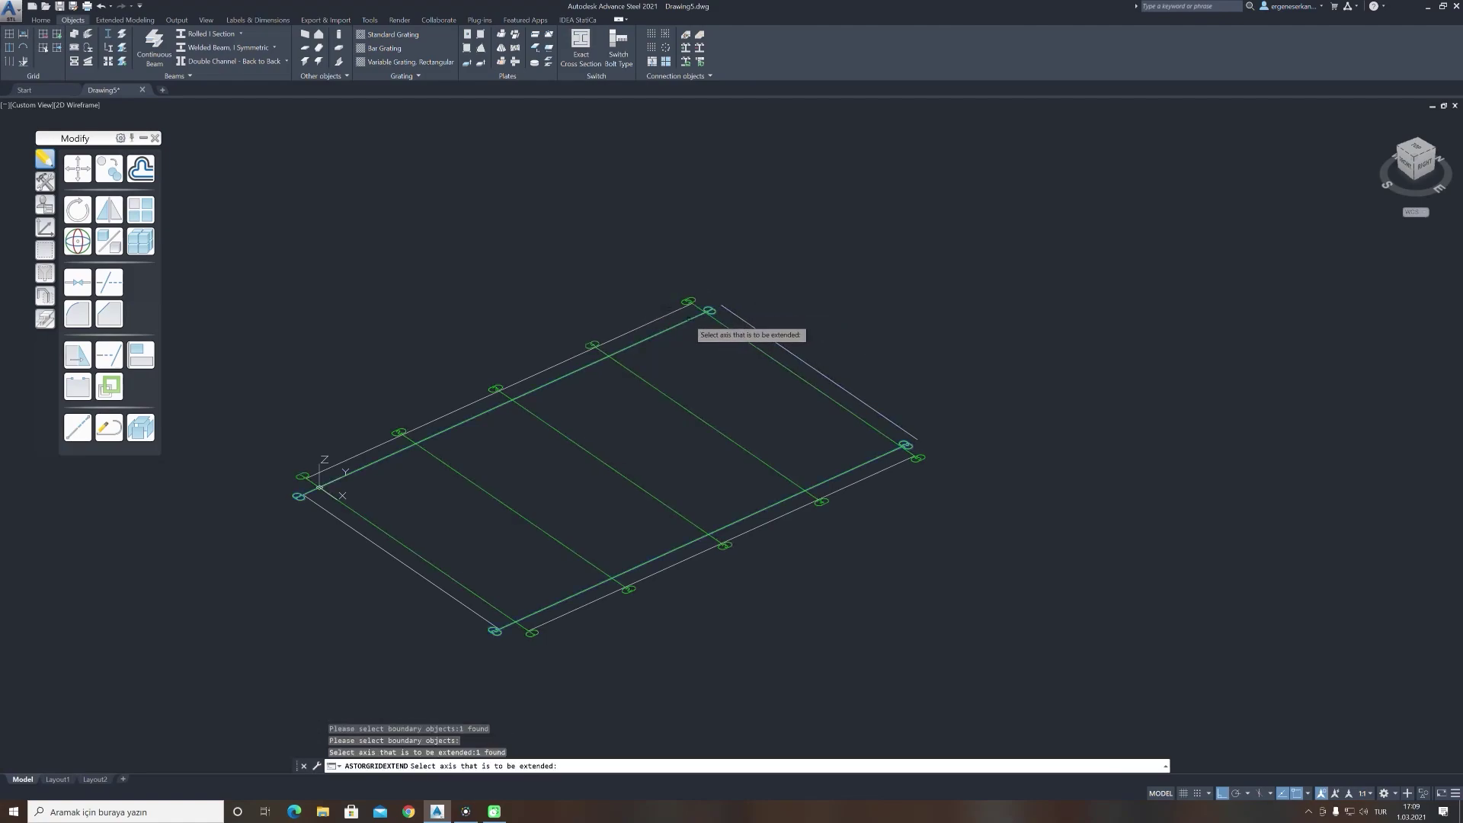
left_click(881, 456)
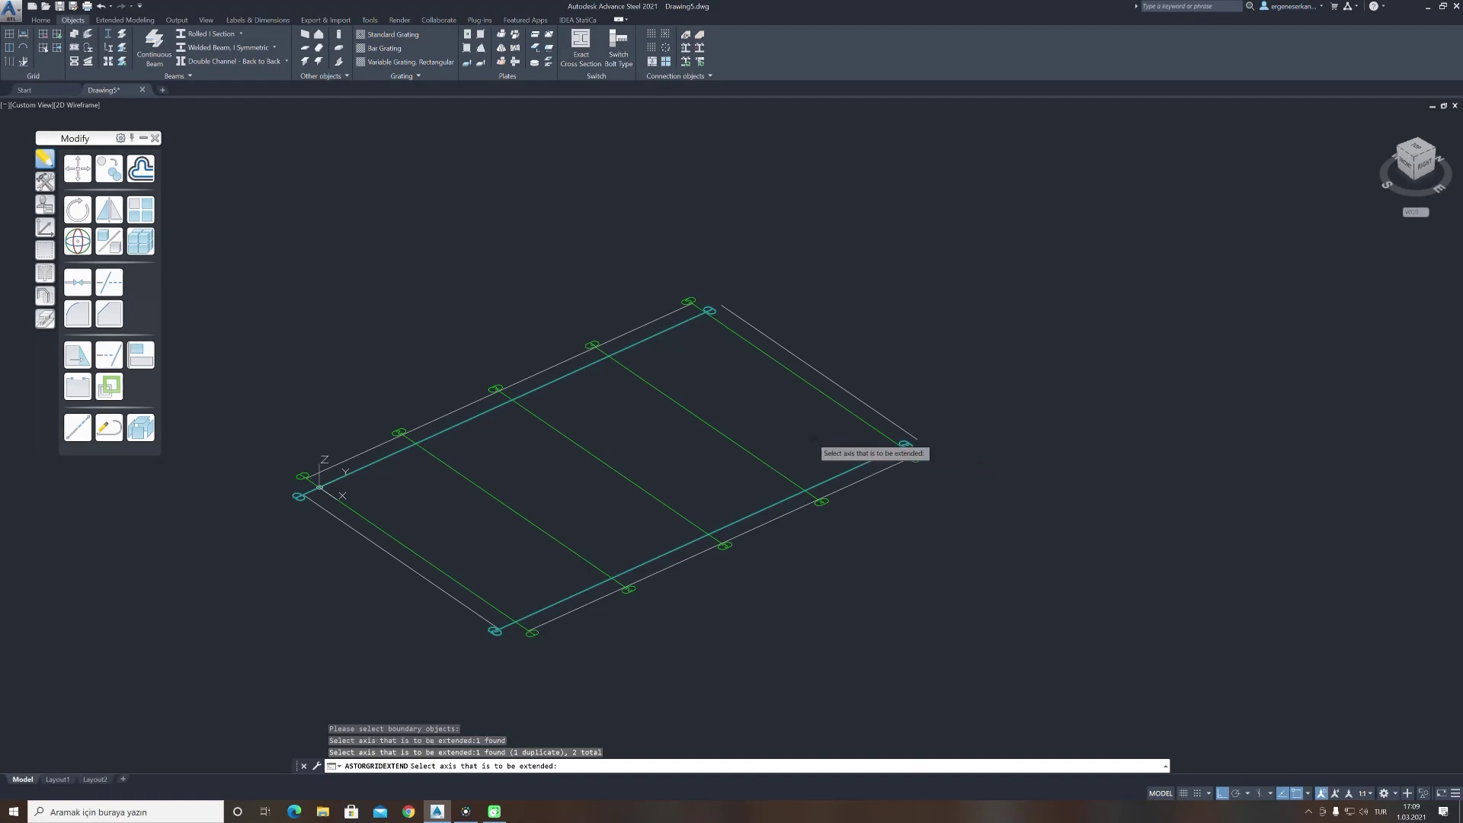
key("Escape")
left_click(796, 356)
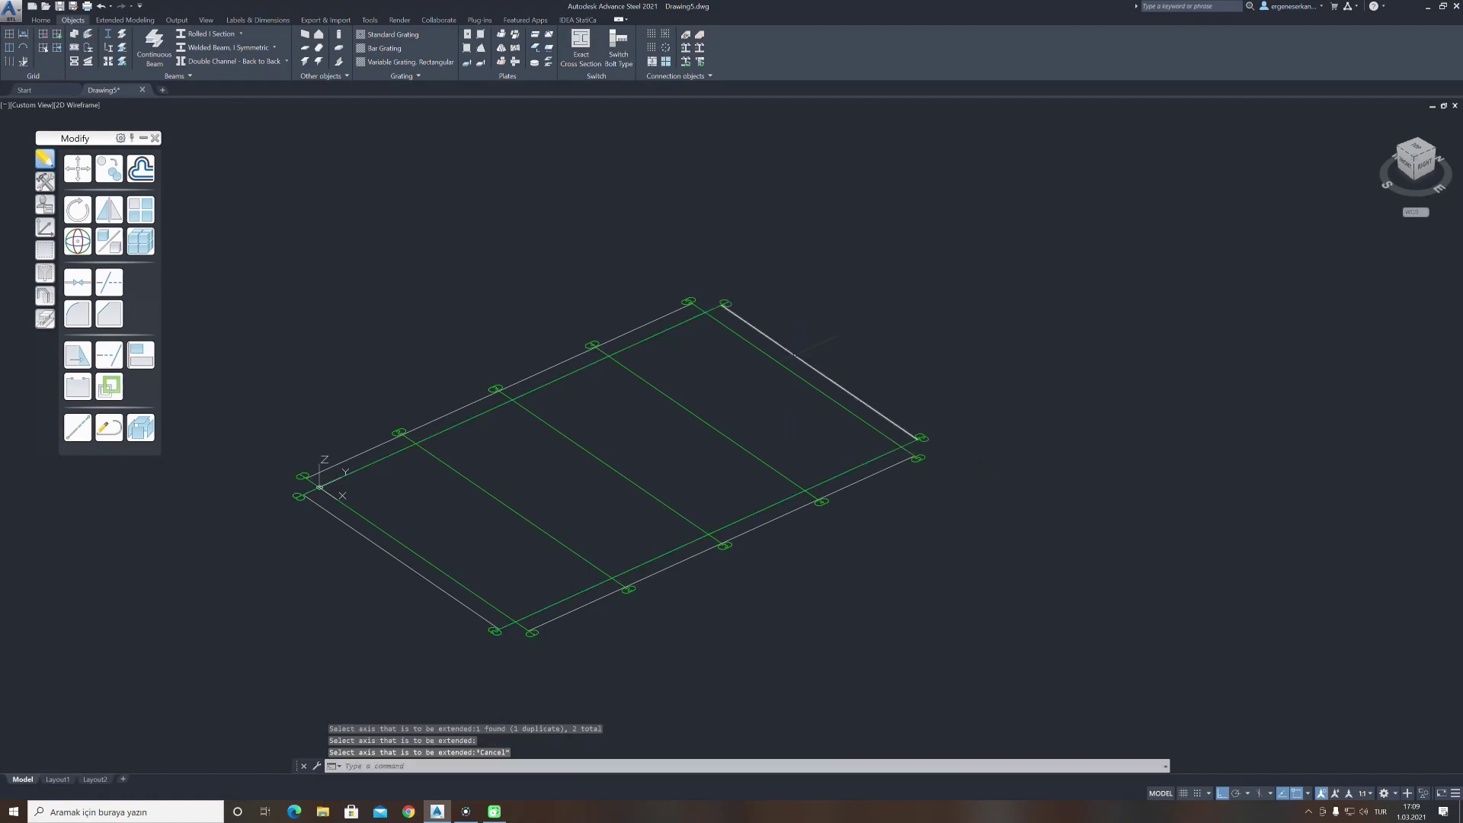
left_click(618, 335)
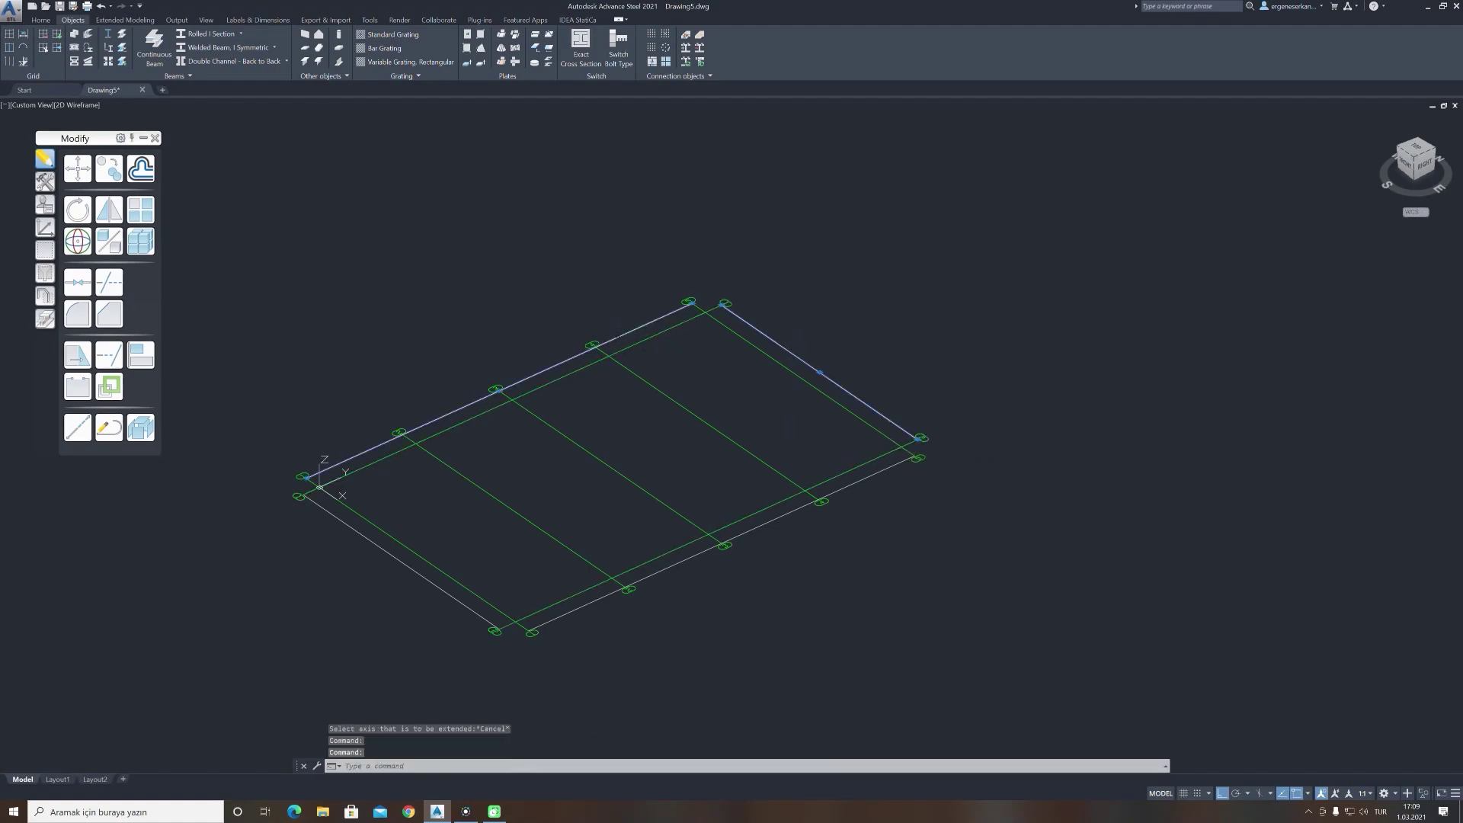
Add the bottom white lines to the selection, delete all four, and pan the view
left_click(364, 540)
left_click(575, 605)
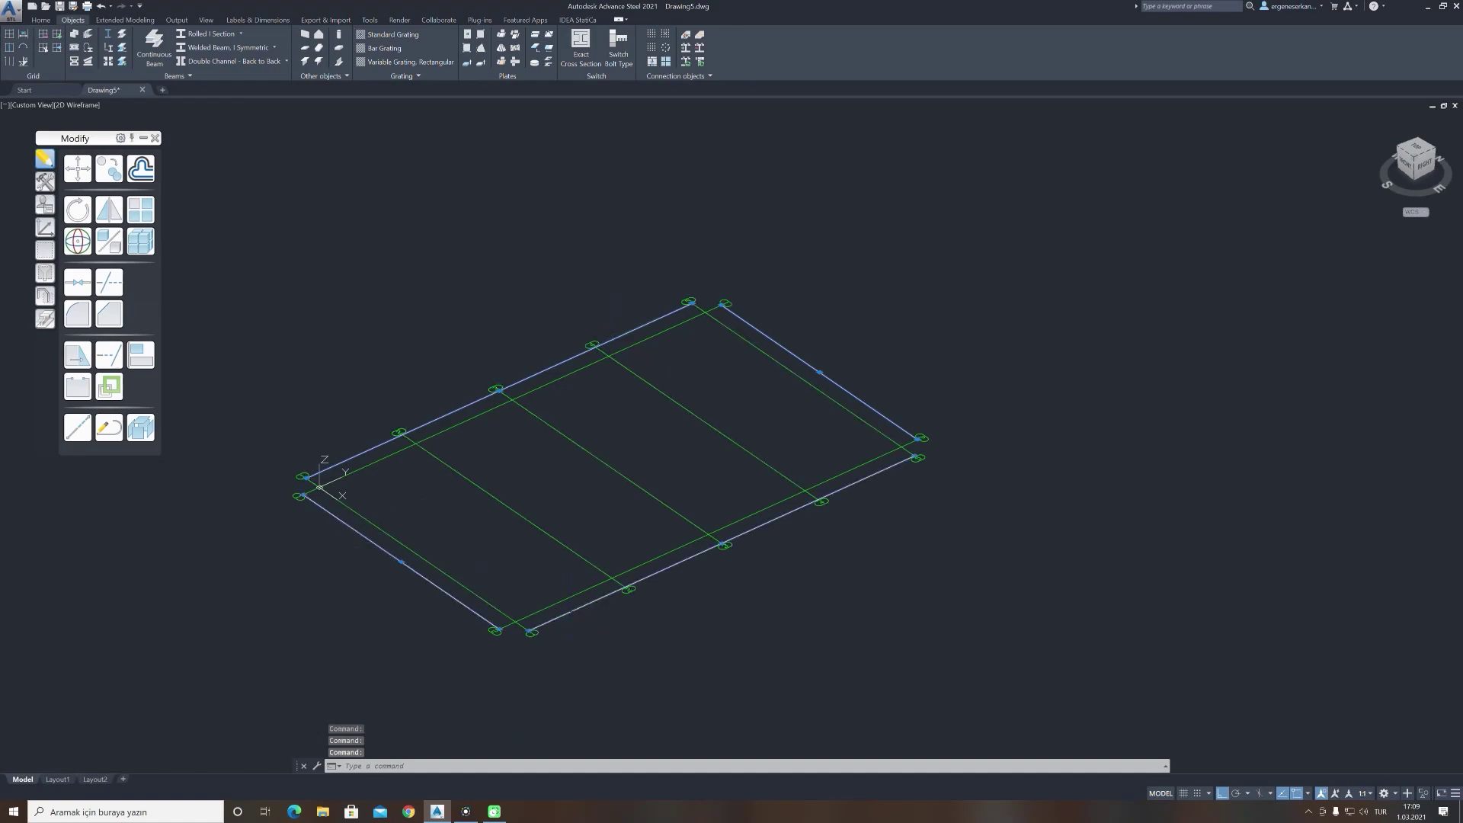
key("Delete")
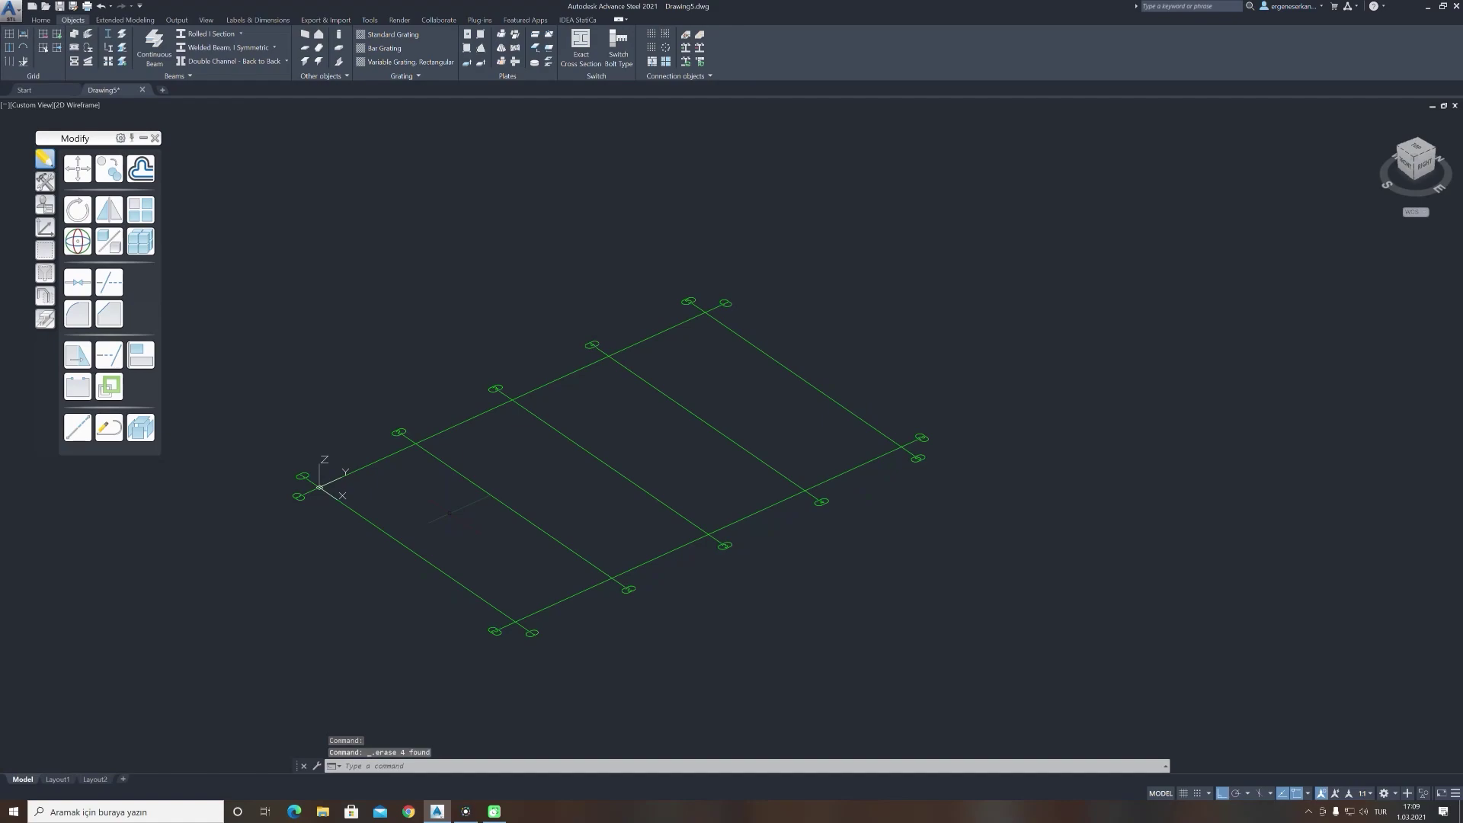
middle_click_drag(563, 480, 616, 474)
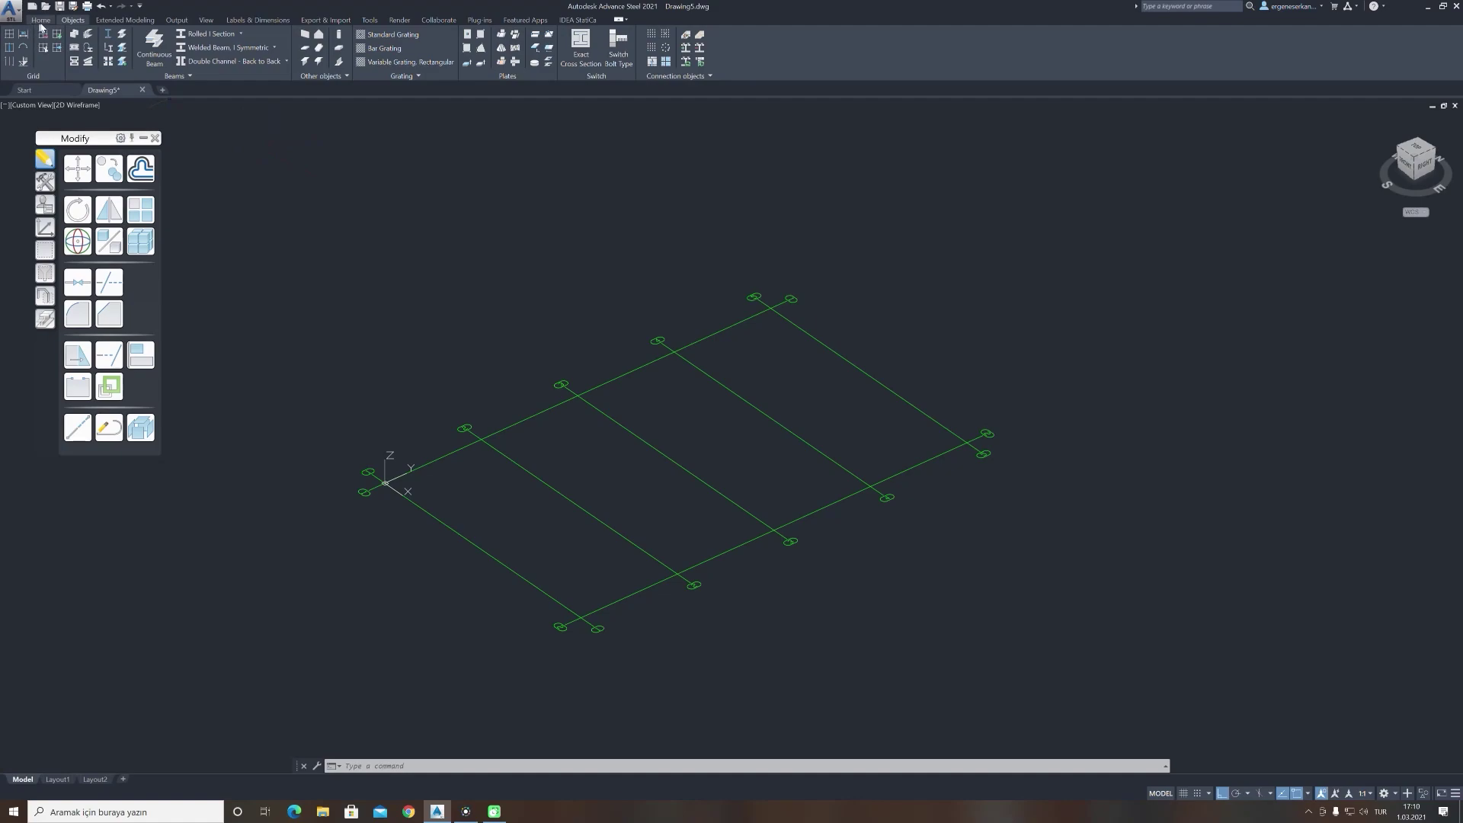
Open Layer Properties from the Home tab and select the Columns and Beams layers
left_click(40, 20)
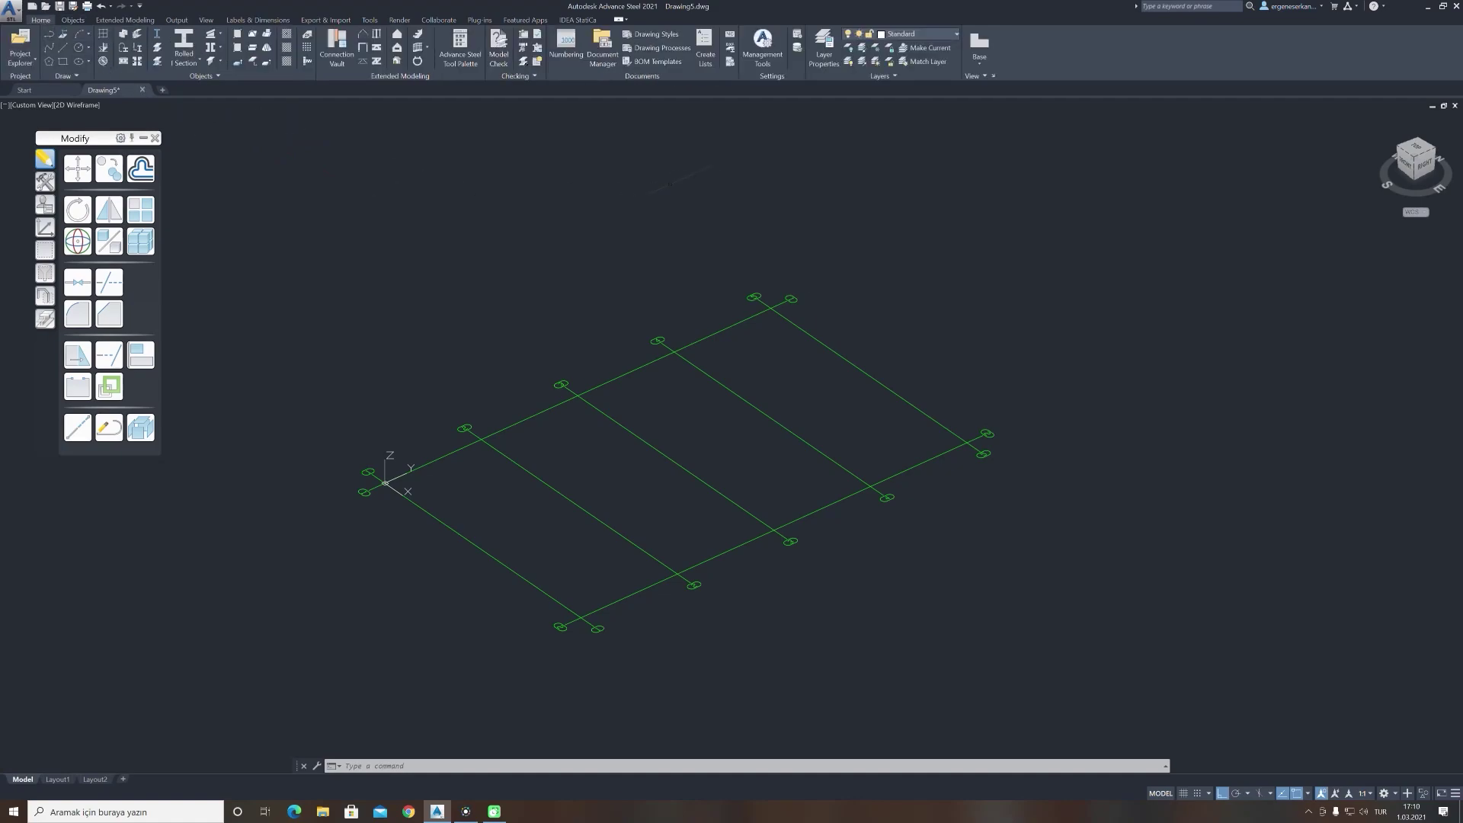
left_click(824, 57)
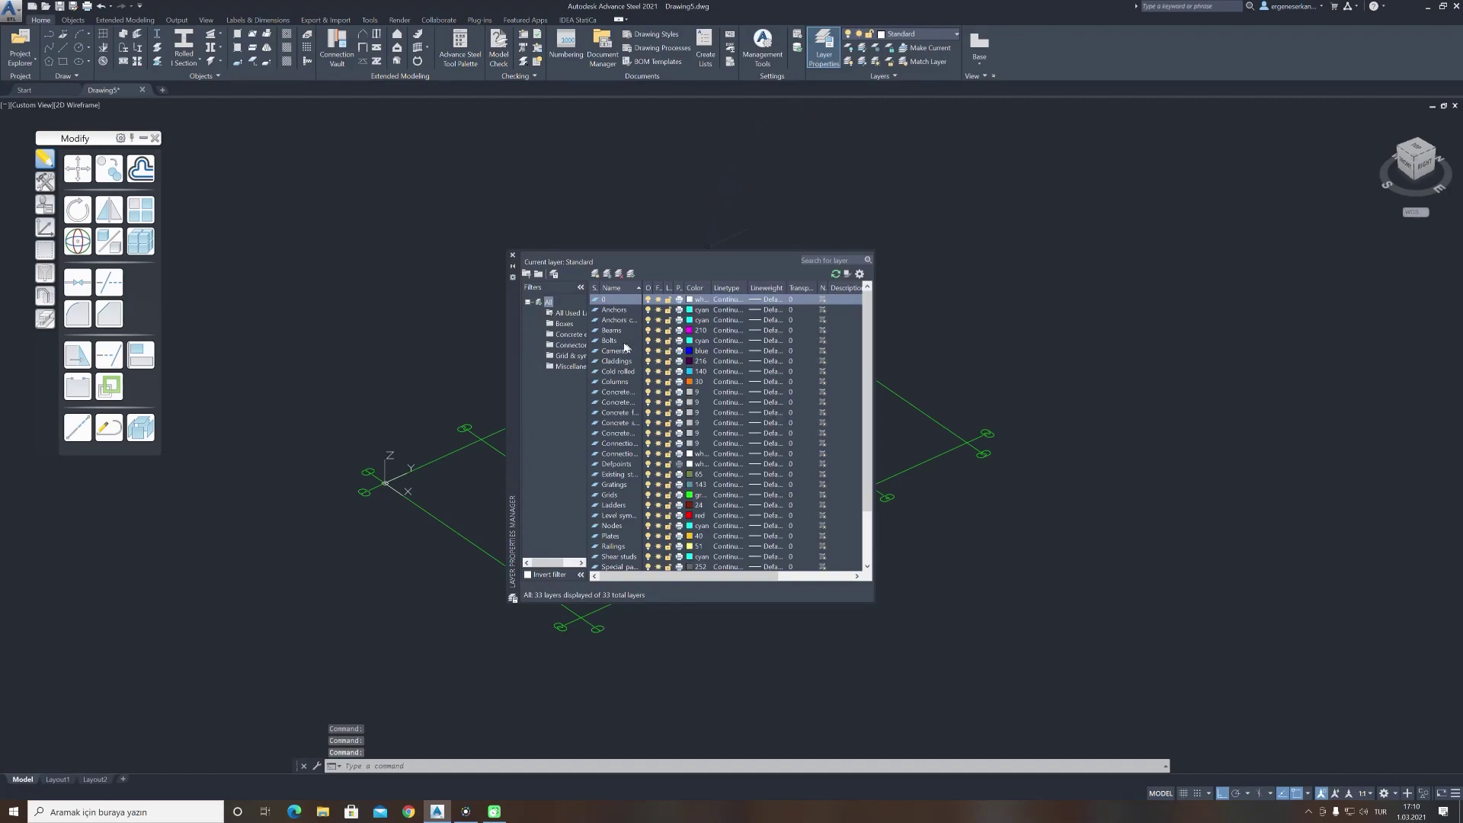
scroll(622, 339, "down", 1)
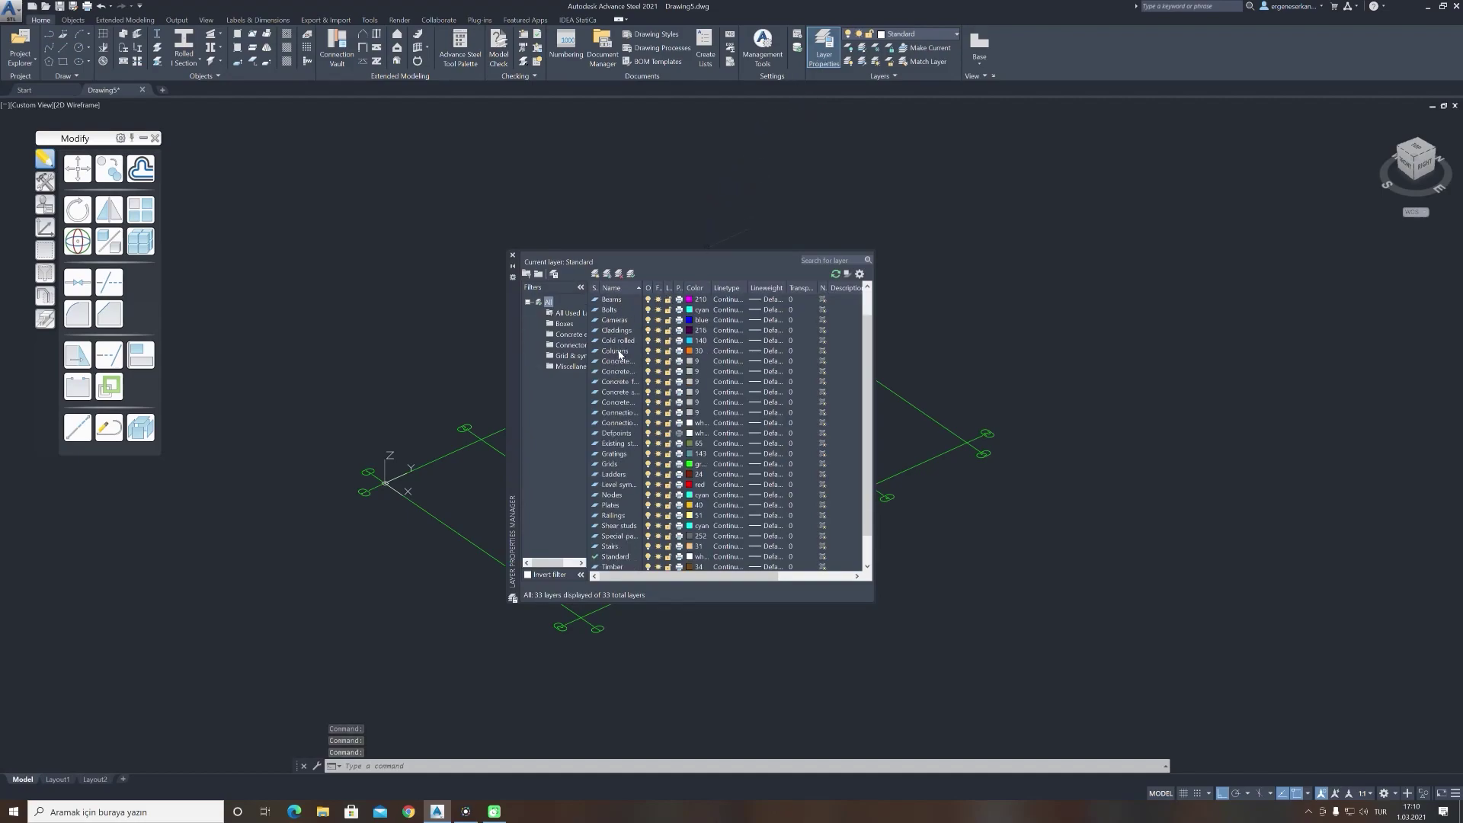
left_click(620, 352)
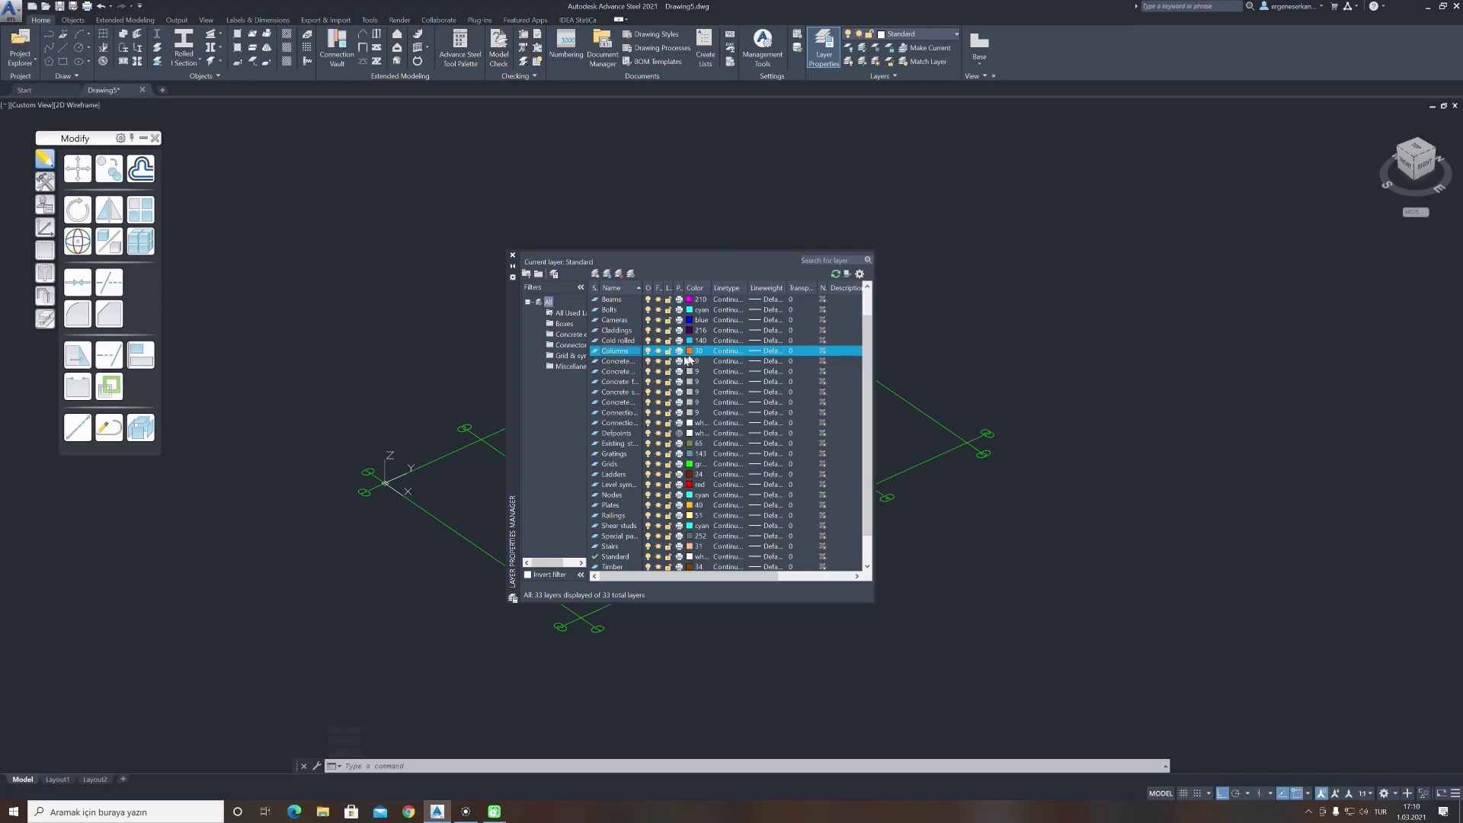
scroll(626, 350, "up", 1)
left_click(616, 334)
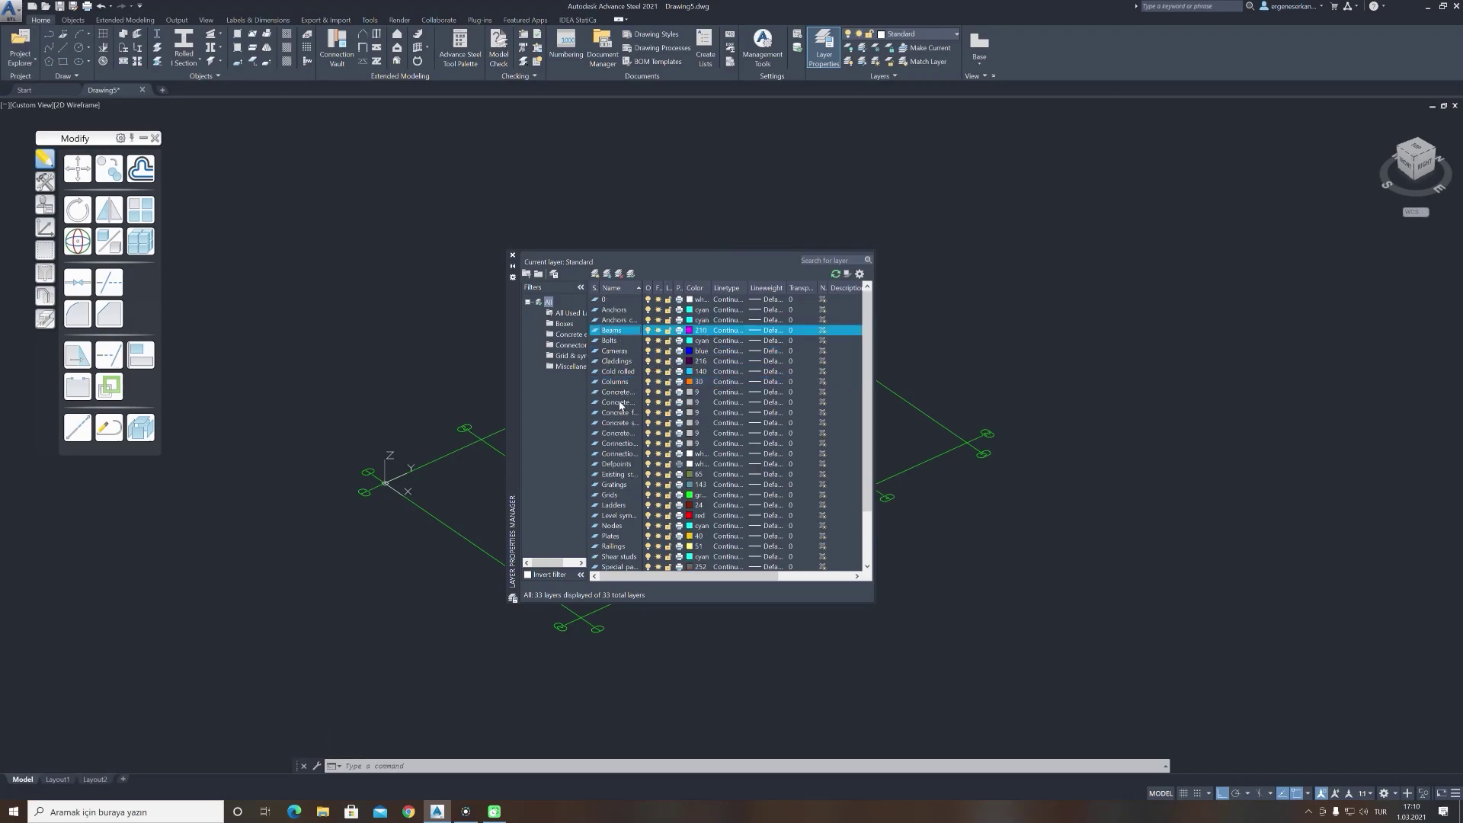
Scroll through the 33-layer list and select the Grids layer
scroll(621, 404, "down", 1)
scroll(620, 407, "down", 2)
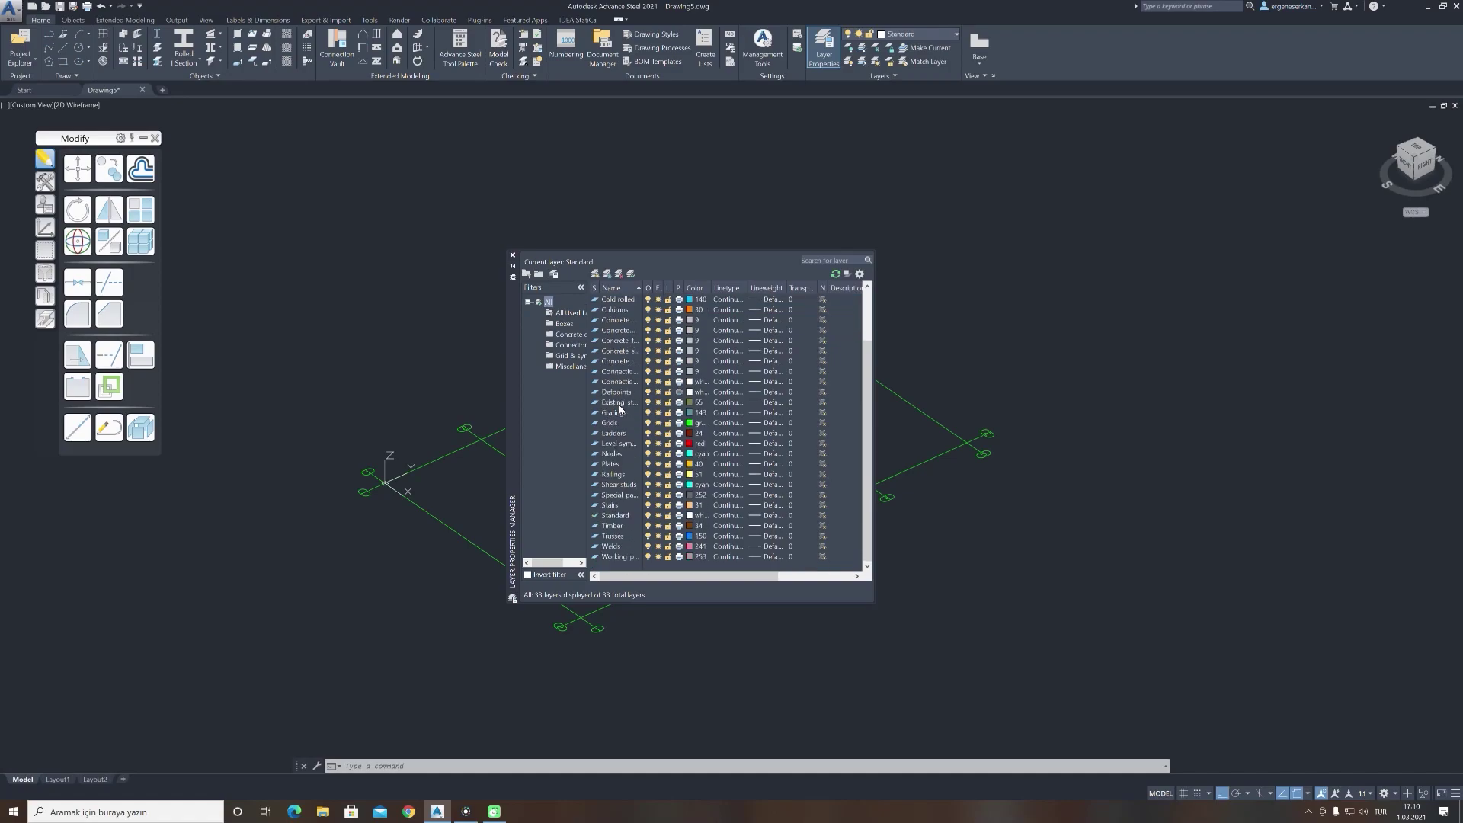
scroll(621, 411, "up", 1)
scroll(621, 416, "up", 2)
scroll(620, 419, "down", 3)
left_click(615, 425)
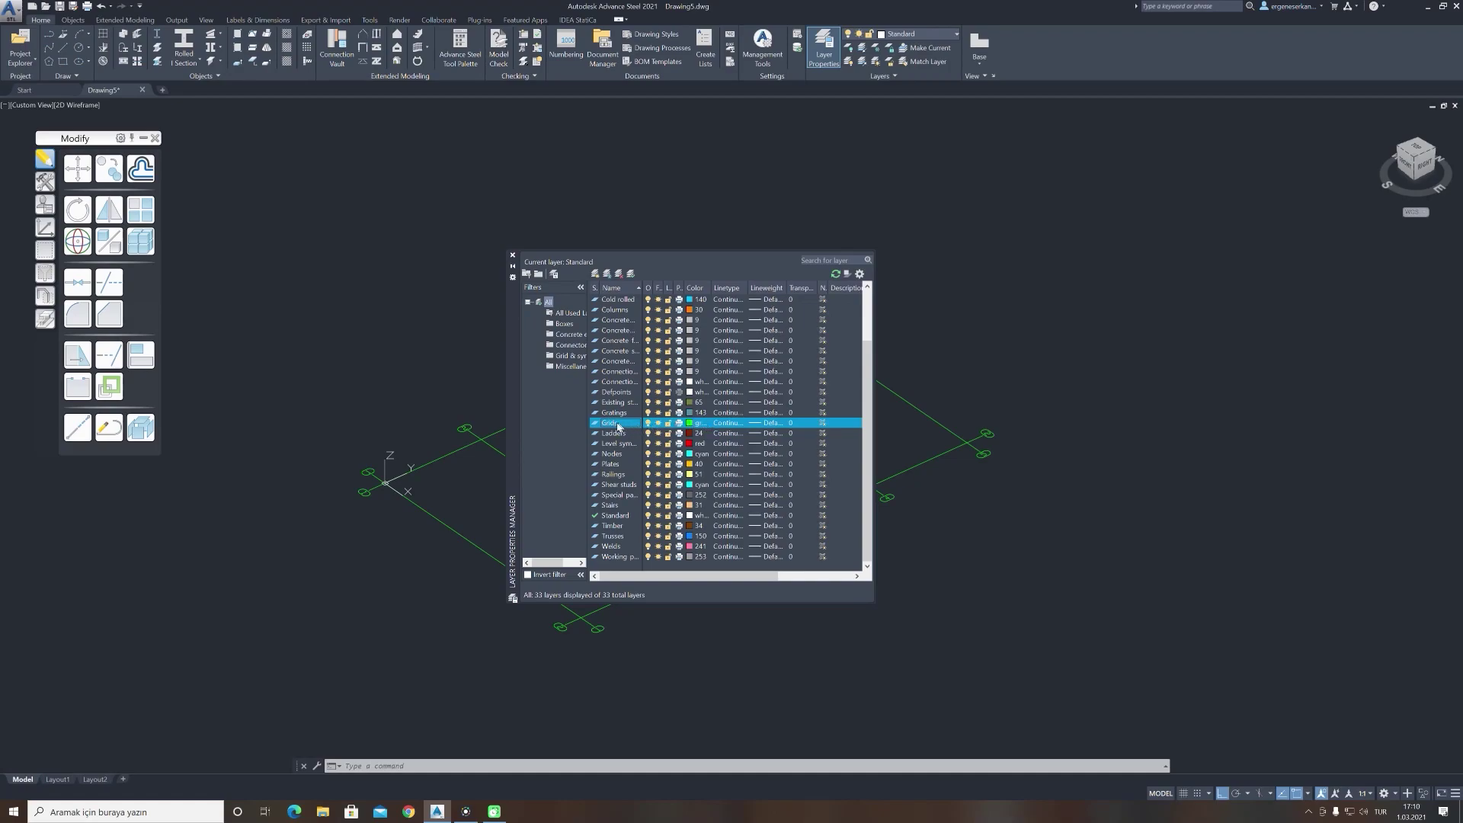
scroll(619, 426, "up", 3)
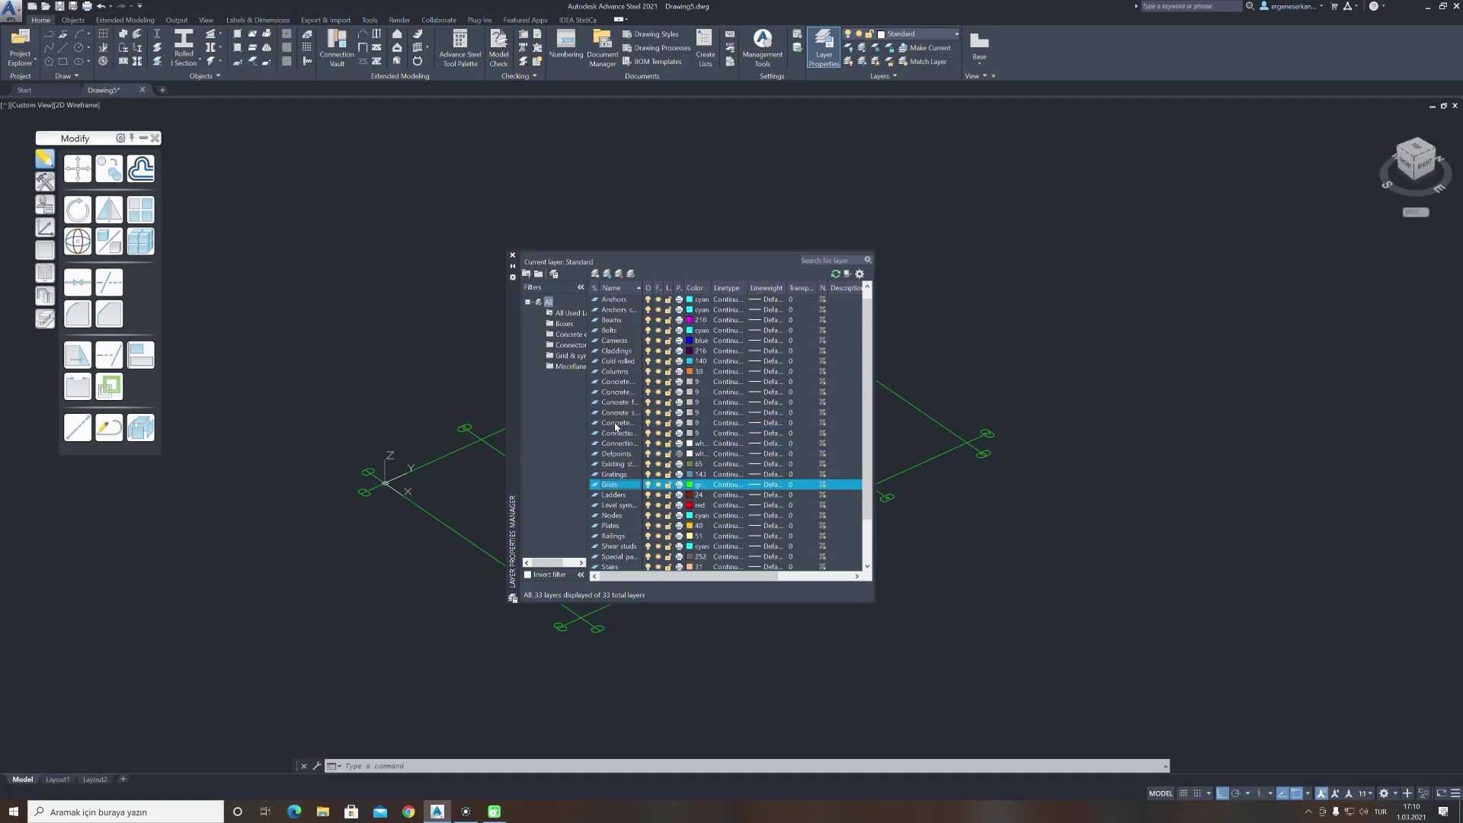
Create a layer named Rafter with colour 225, then add another new layer
left_click(595, 275)
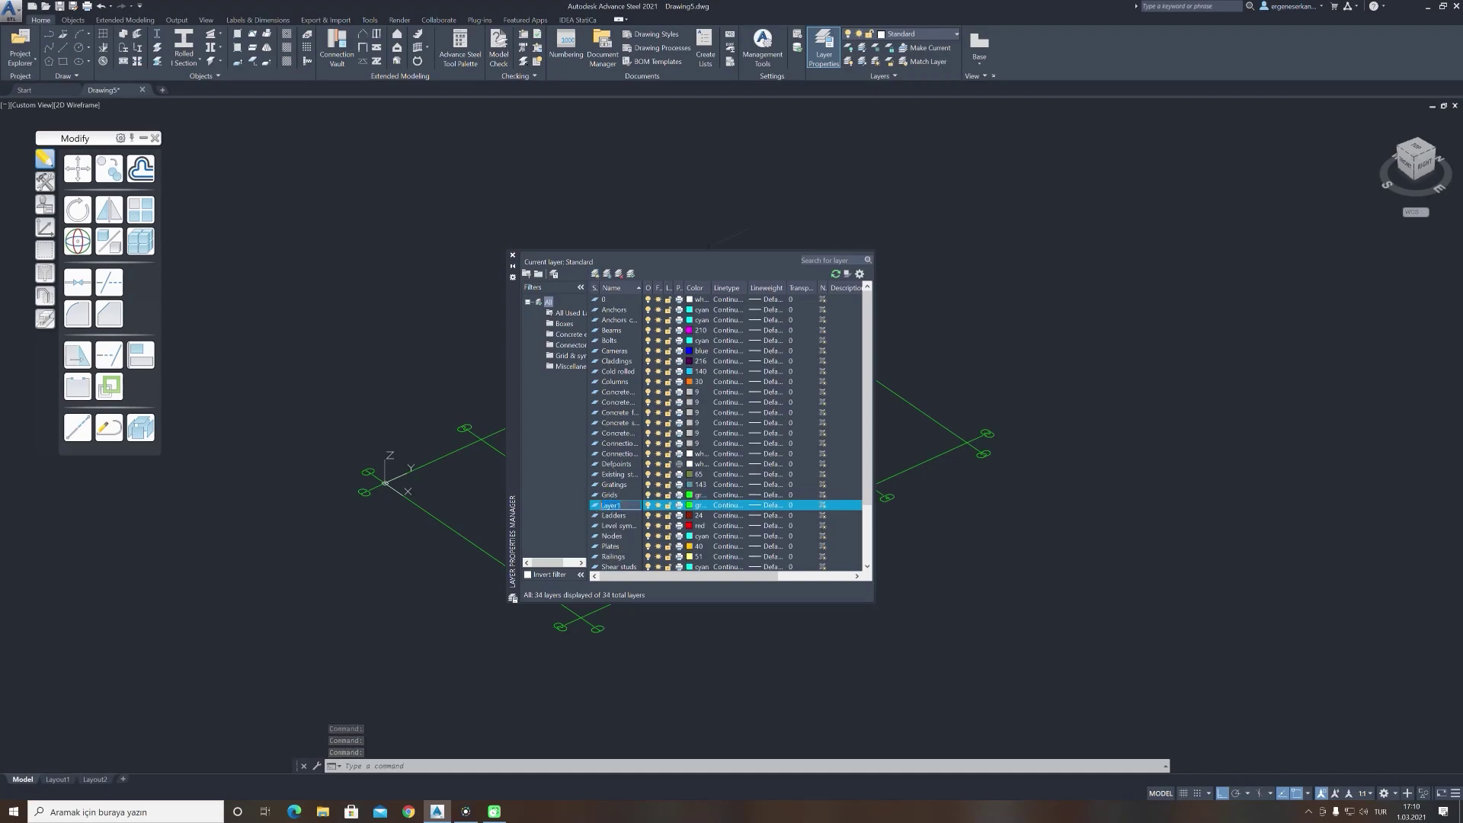
type("Rafte")
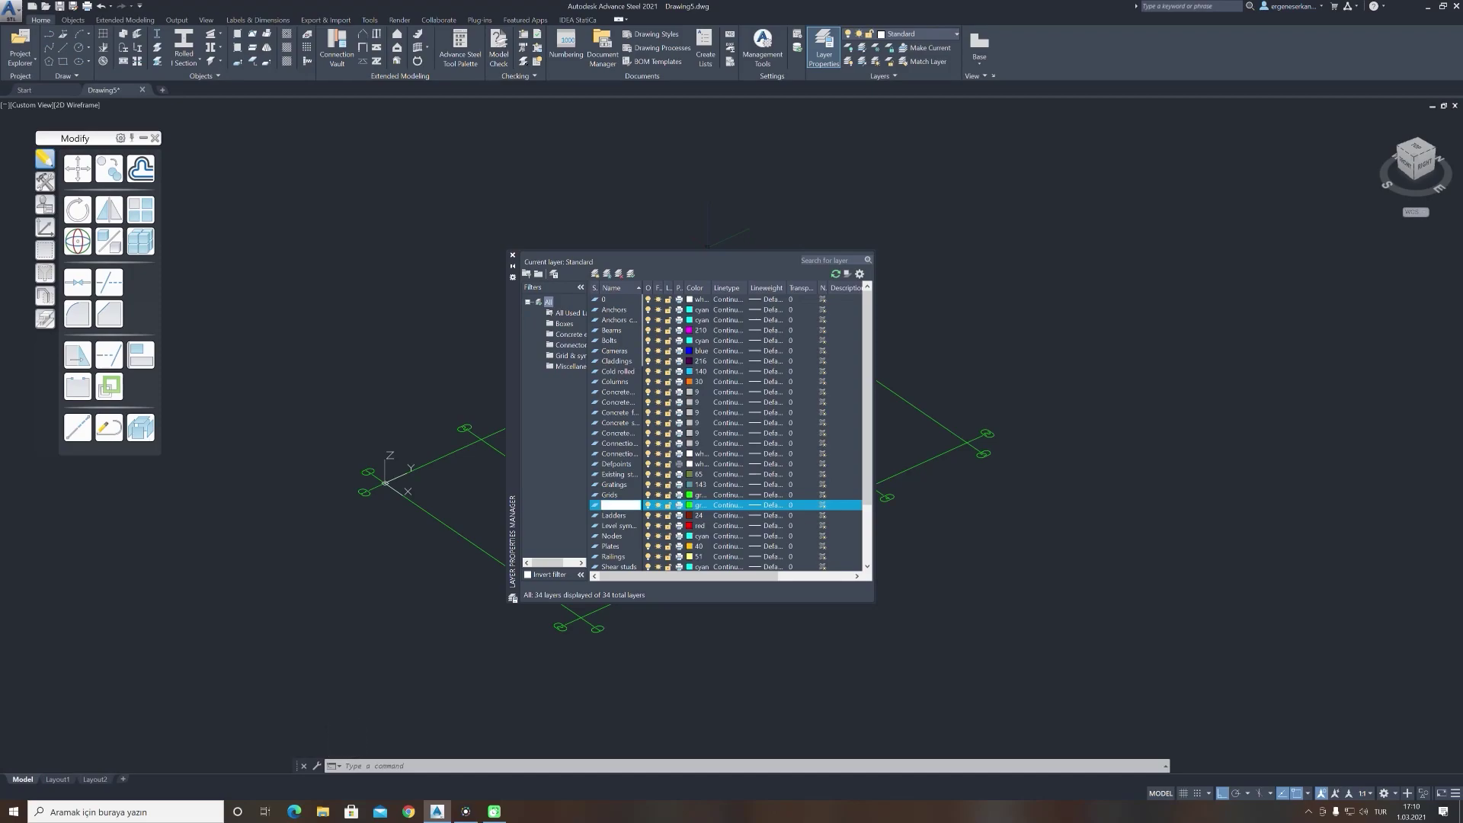
left_click(628, 507)
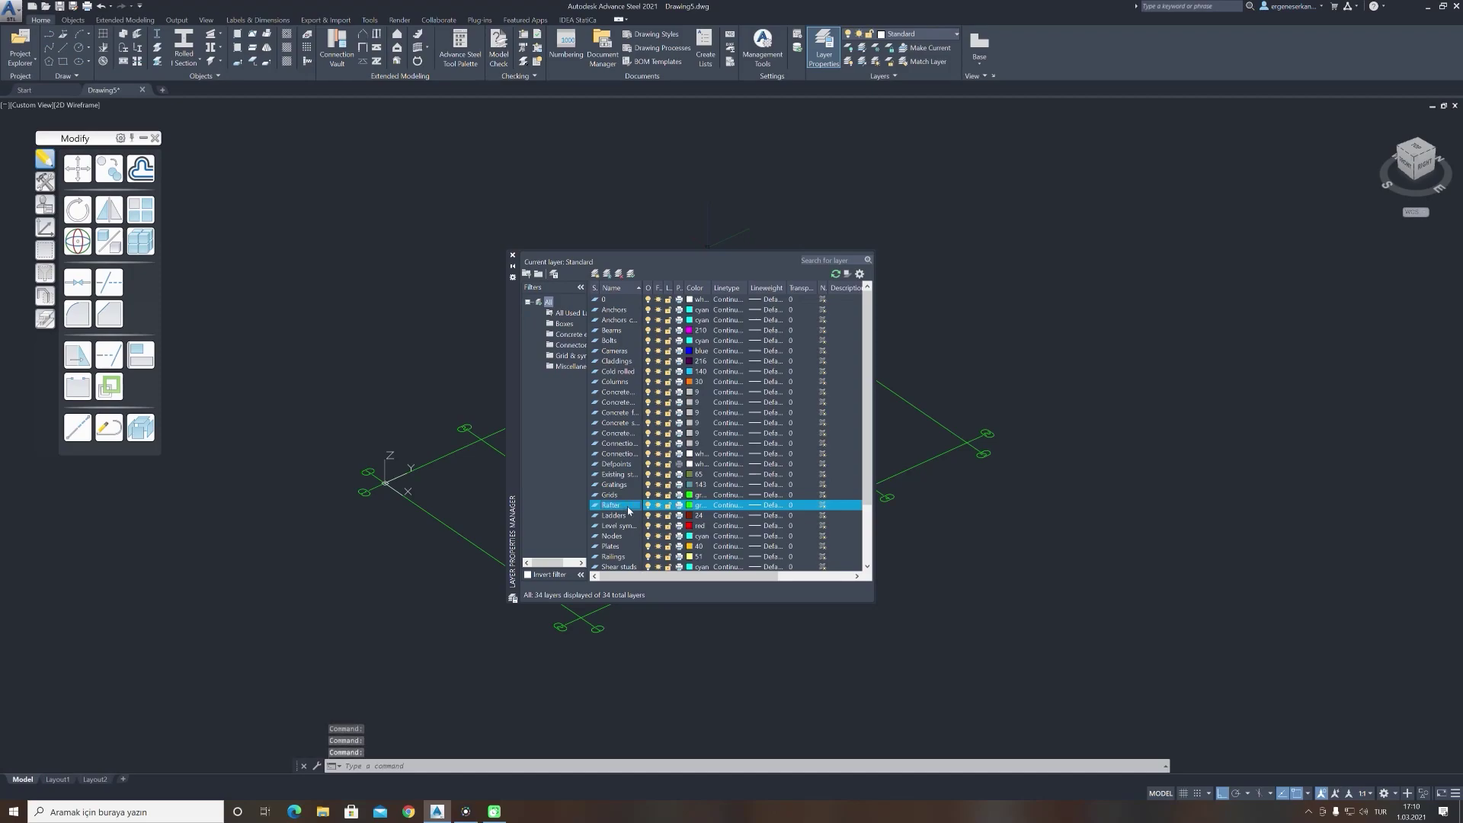
left_click(690, 506)
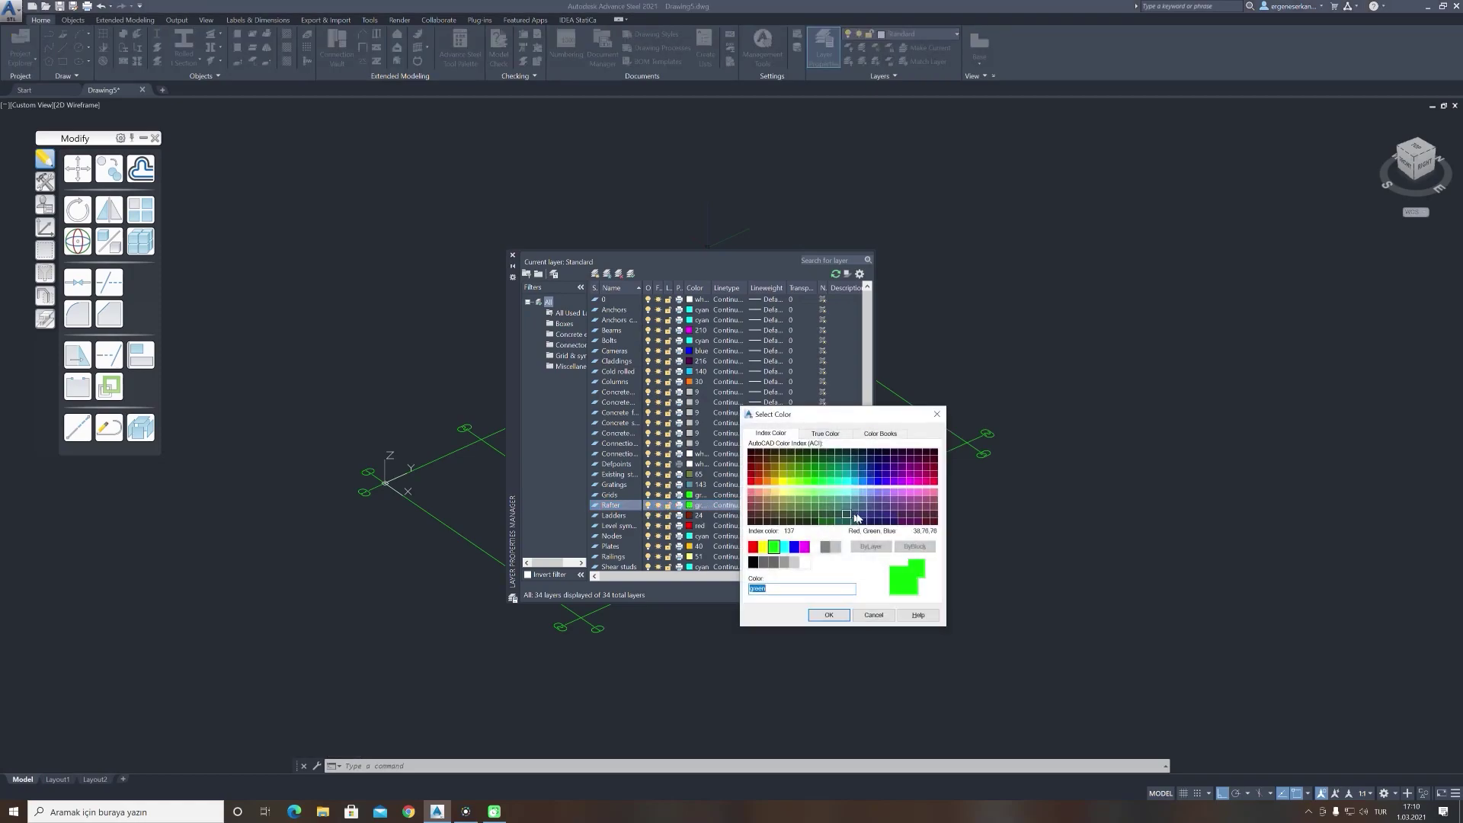
left_click(919, 507)
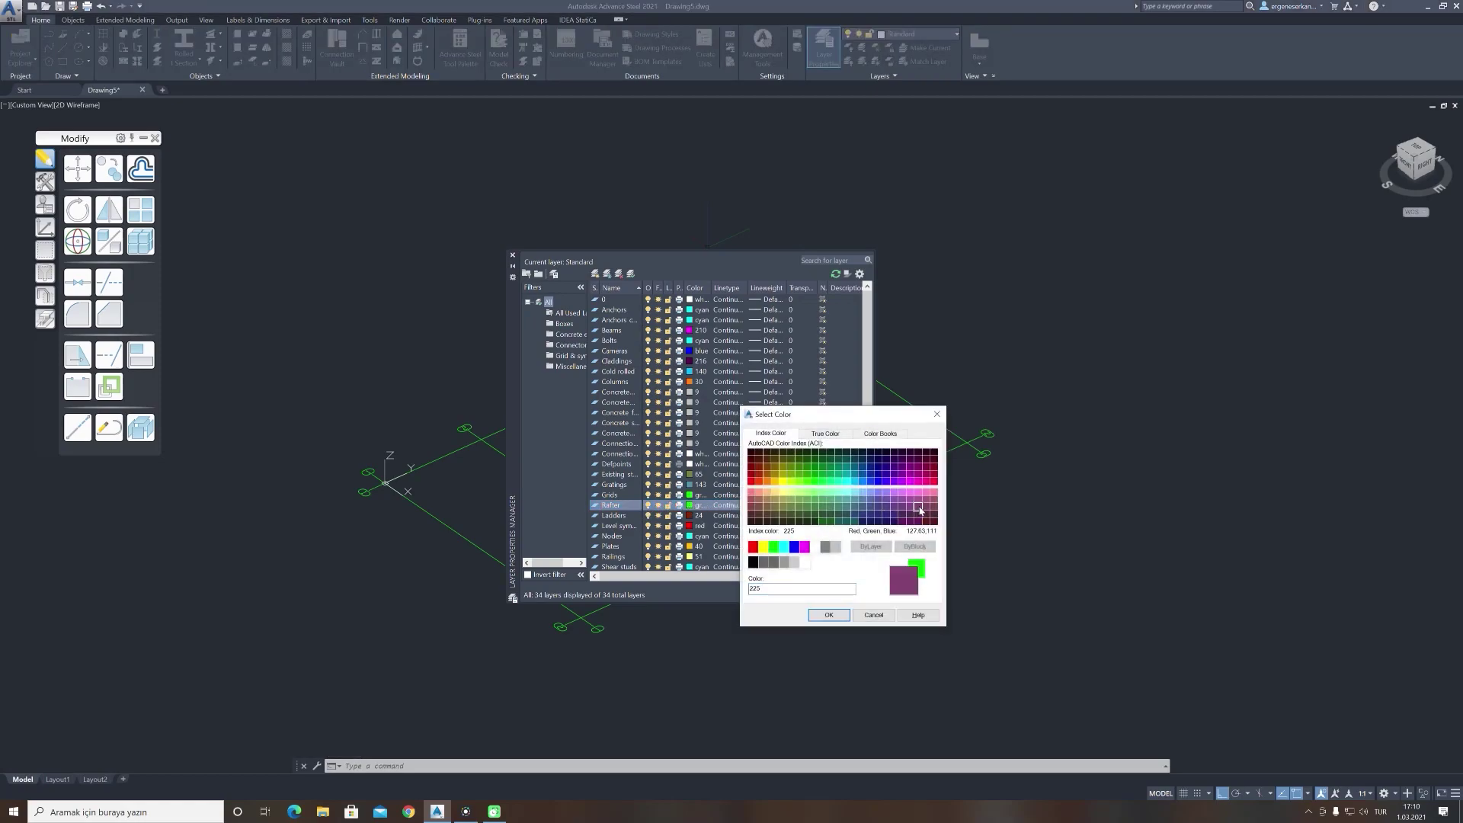
left_click(818, 620)
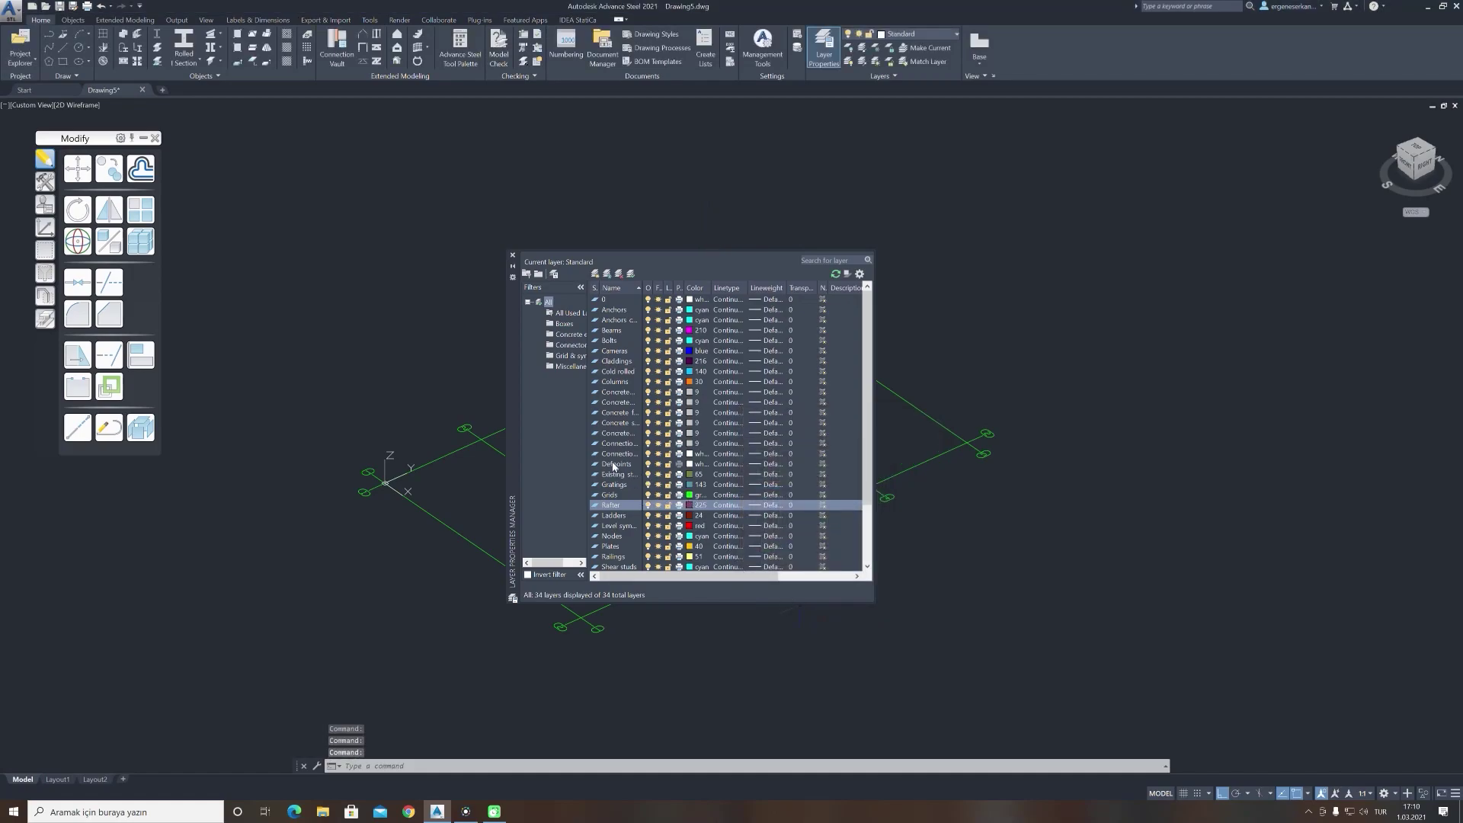
left_click(596, 275)
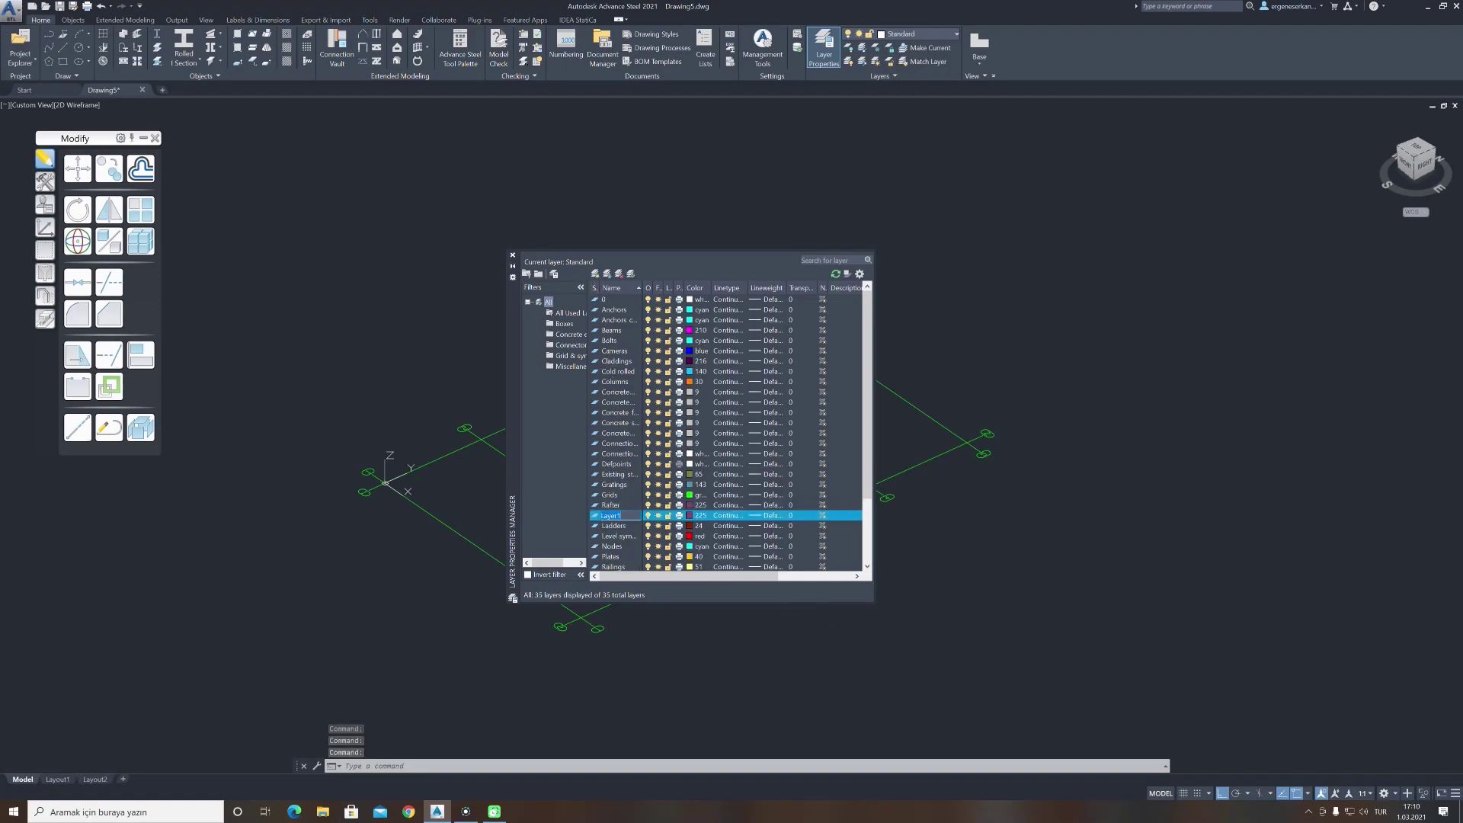
Rename Layer1 to Brace and assign it the green colour index 76
type("Brace")
left_click(691, 516)
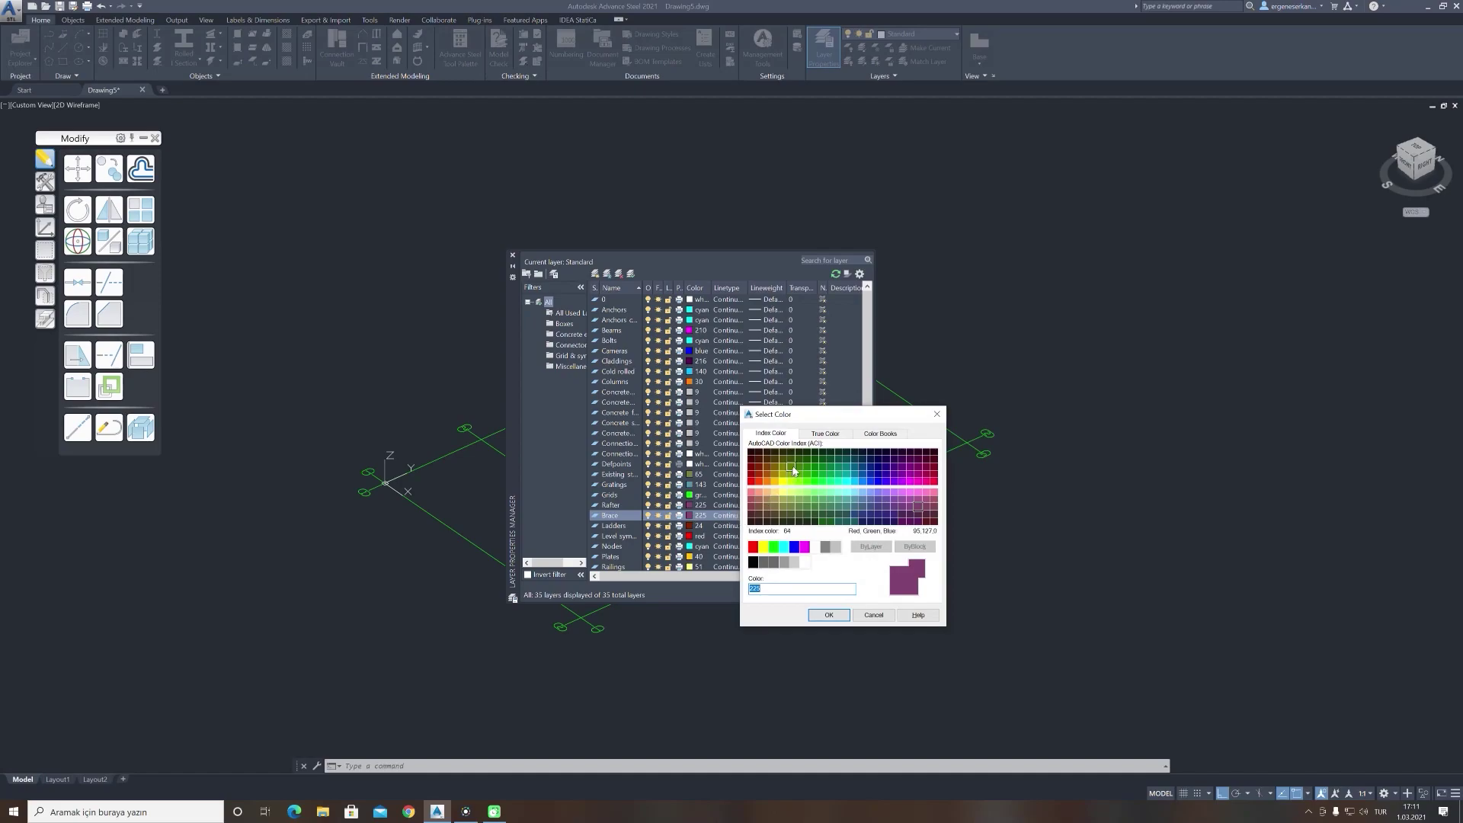
left_click(799, 462)
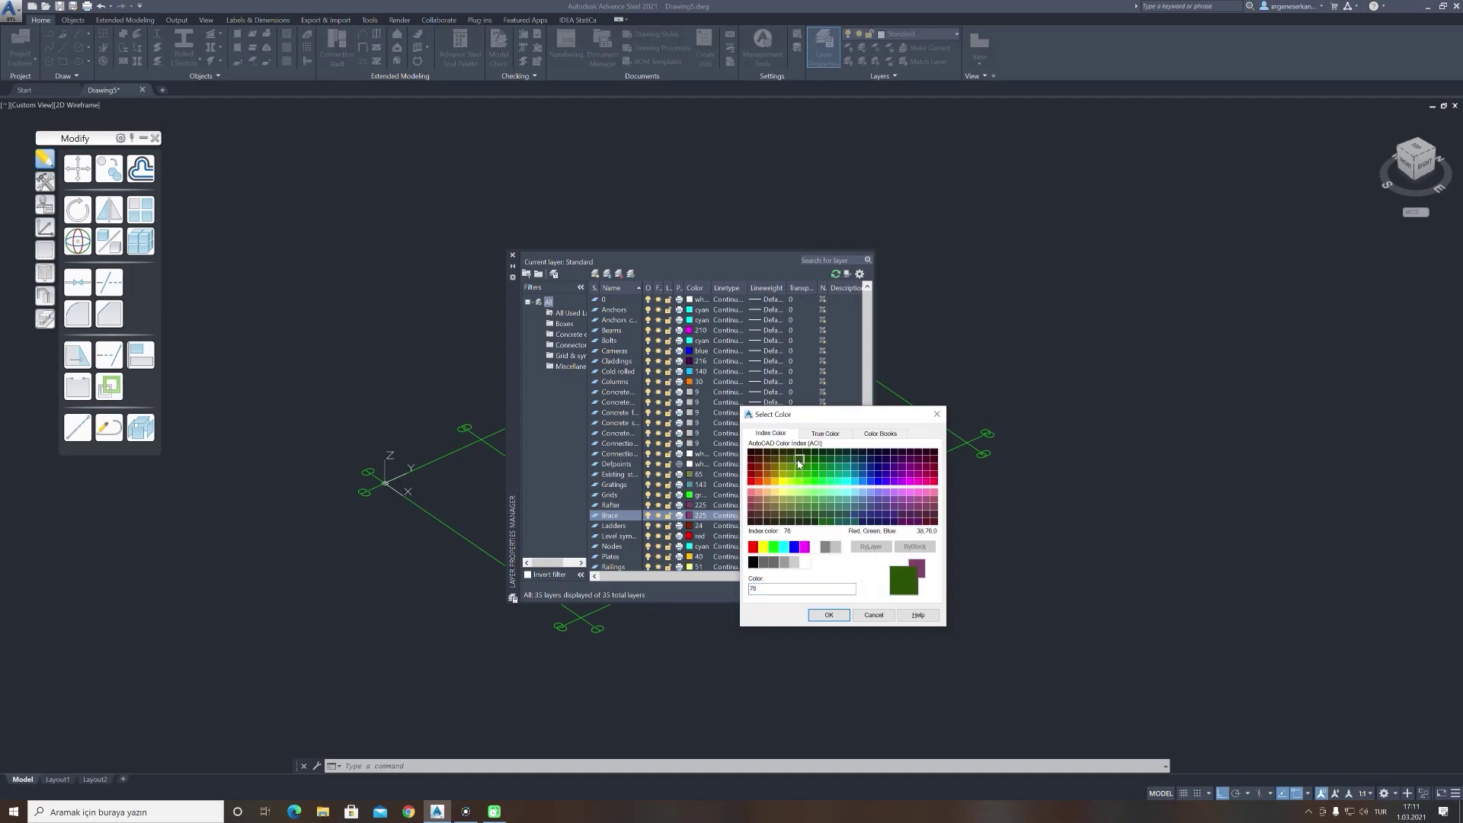
left_click(829, 615)
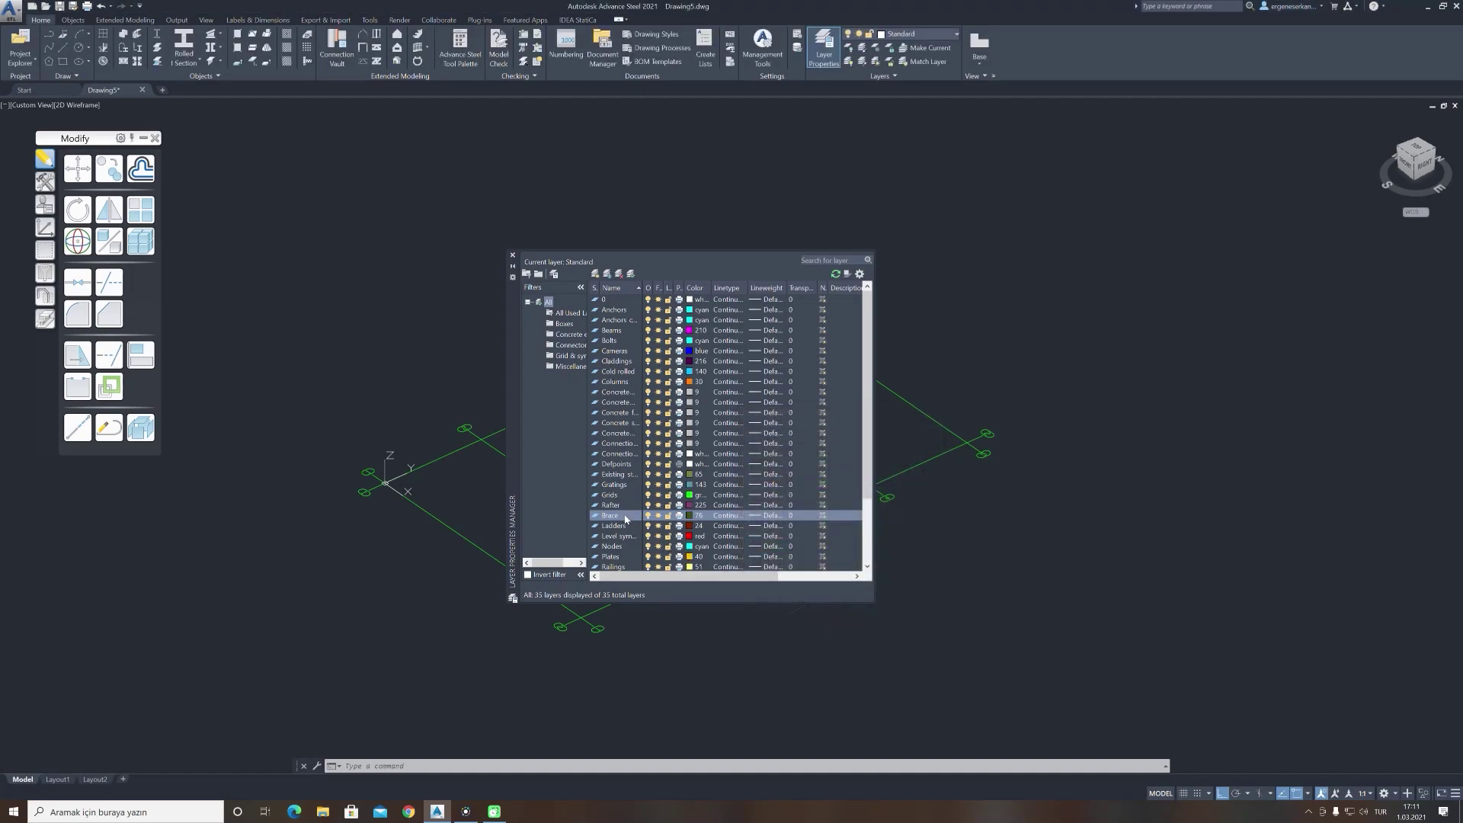